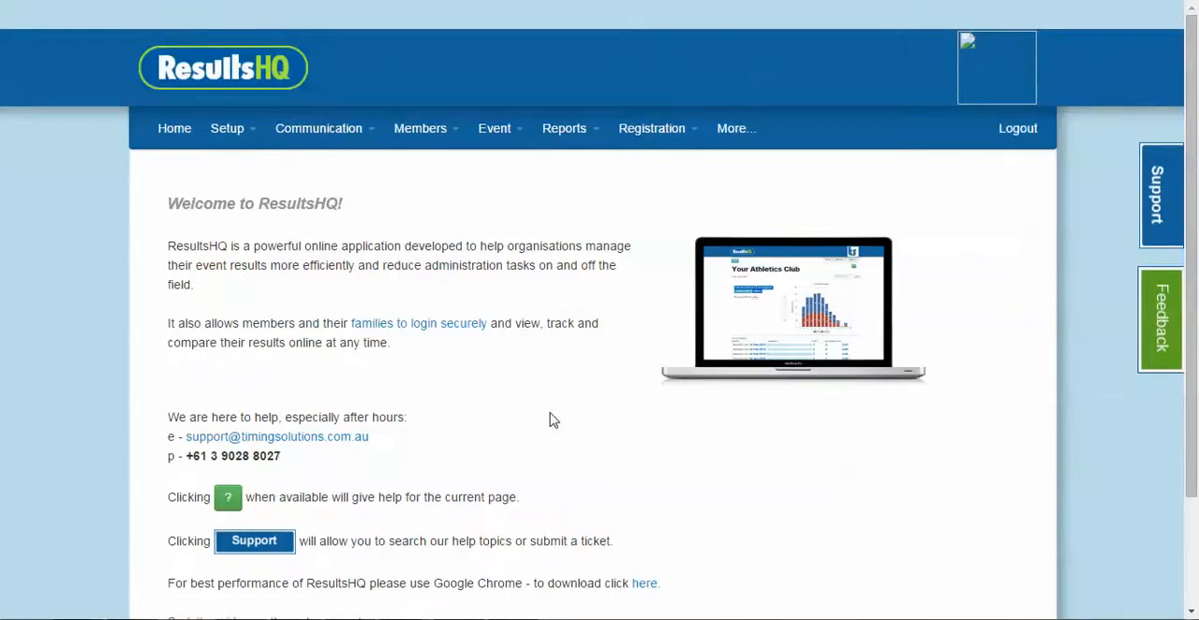
Start the guided setup from the welcome page
scroll(550, 421, down, 1)
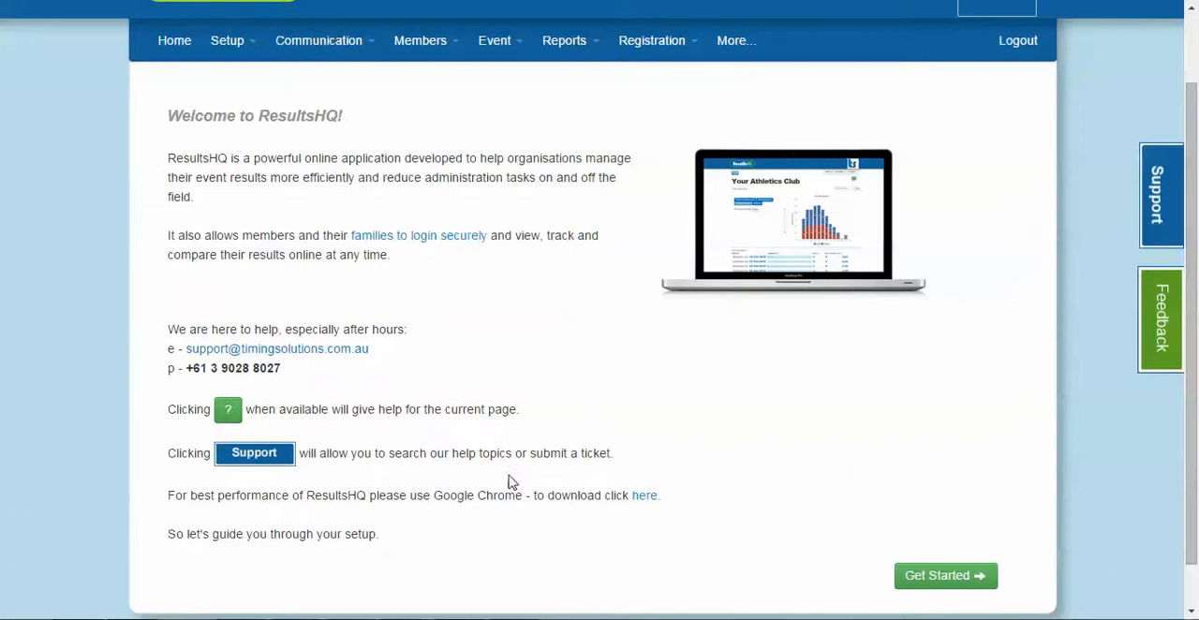
scroll(534, 476, up, 1)
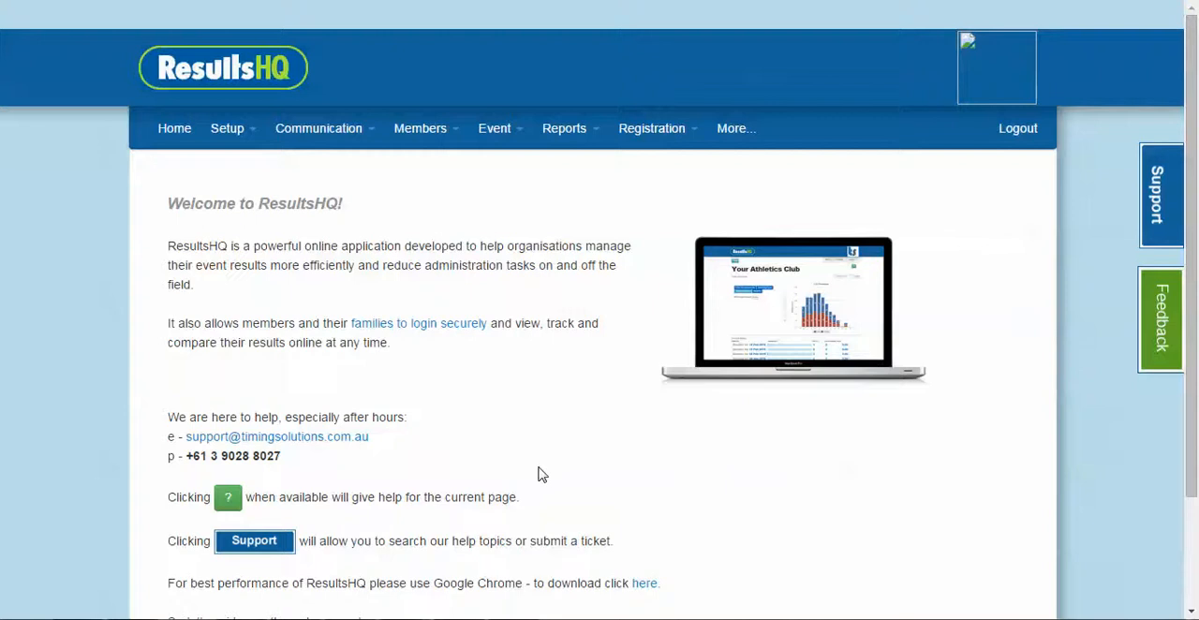
scroll(538, 475, down, 2)
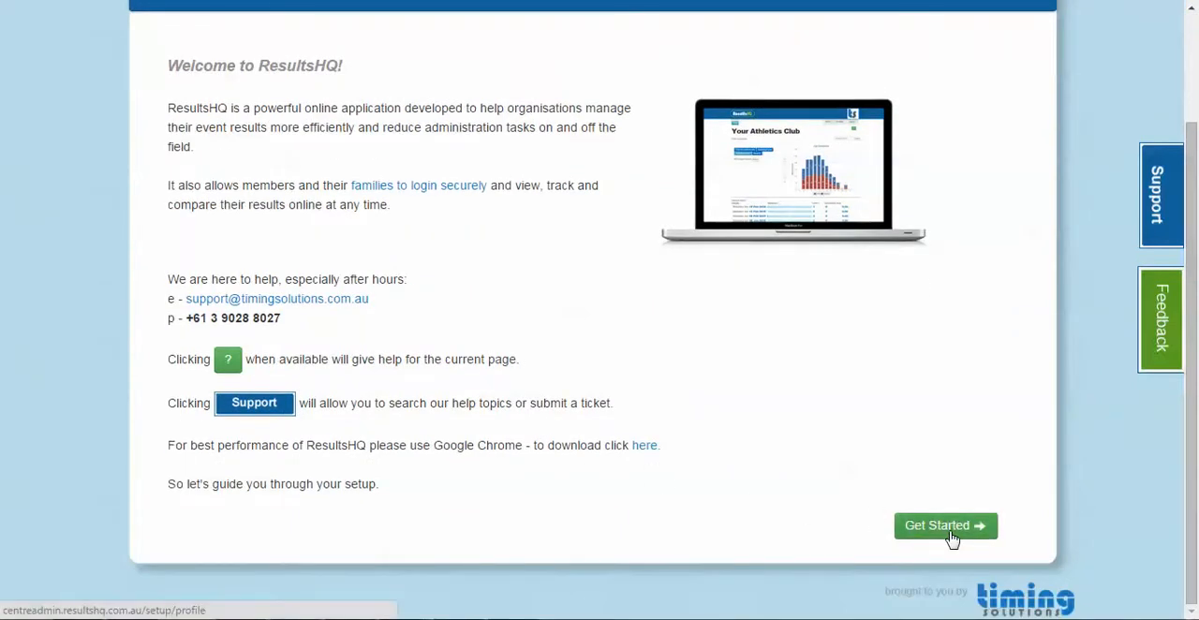
click(948, 530)
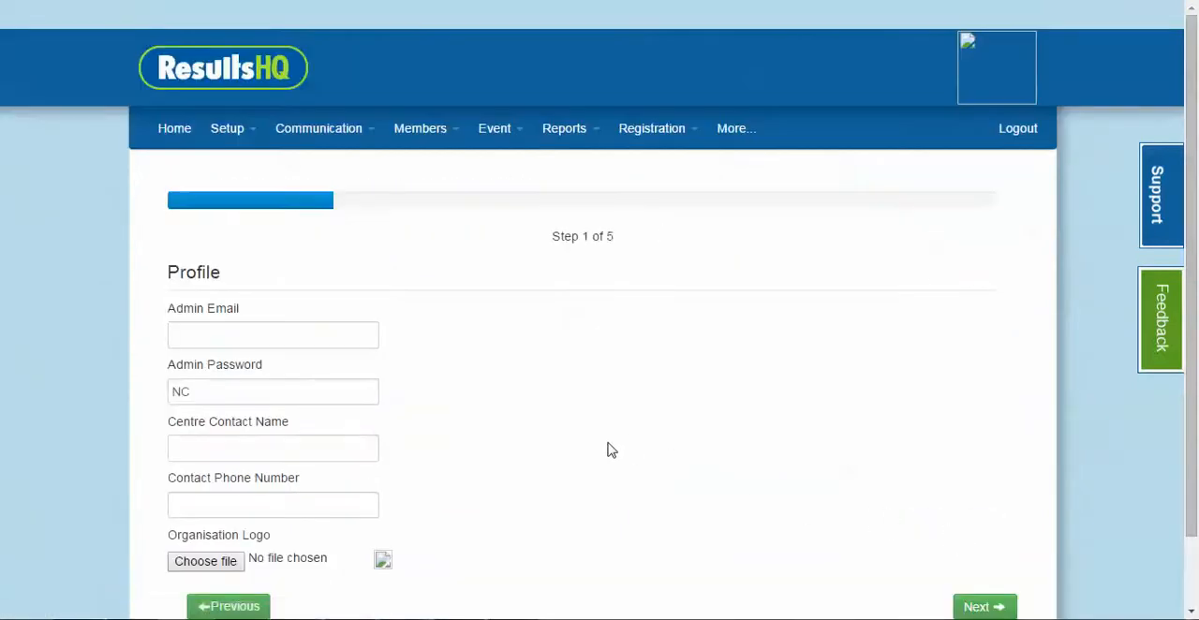
Fill in the admin email and replace the admin password in the profile
click(268, 338)
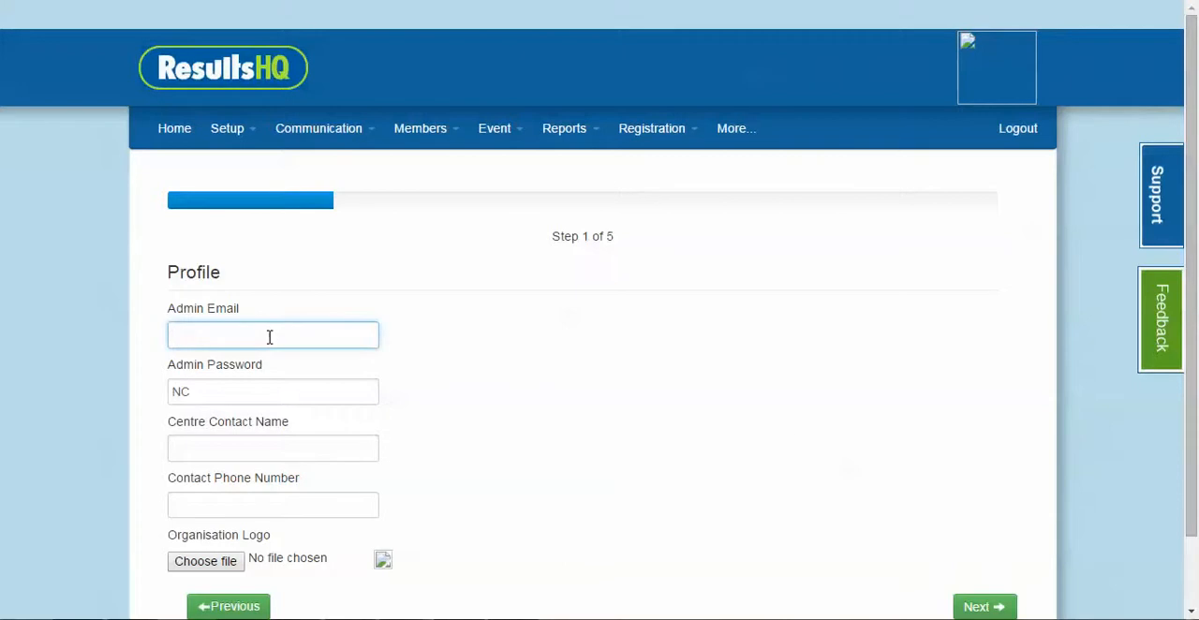
text(in)
click(285, 362)
key(Tab)
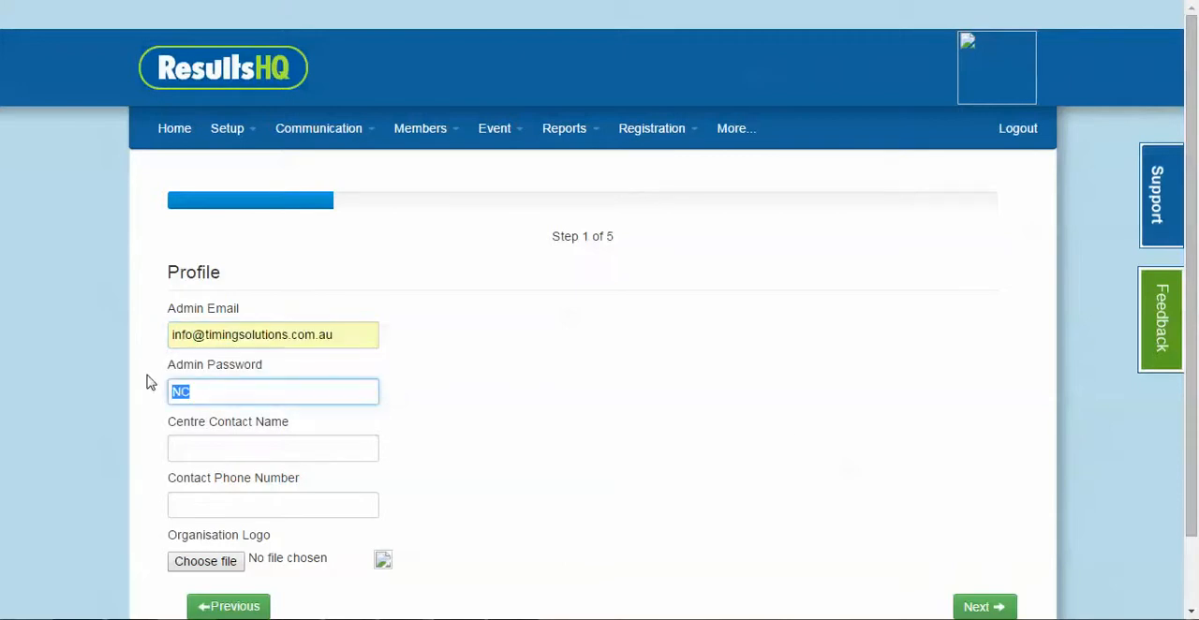
text(1234)
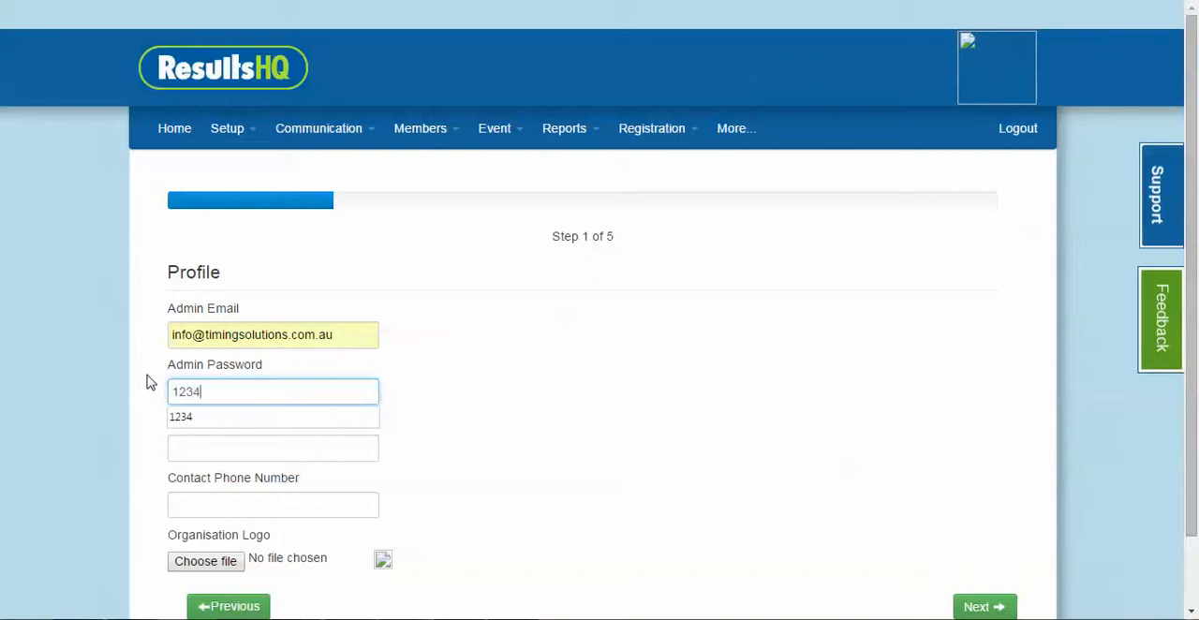
Enter the centre contact's name and phone number in the profile
click(328, 441)
text(N)
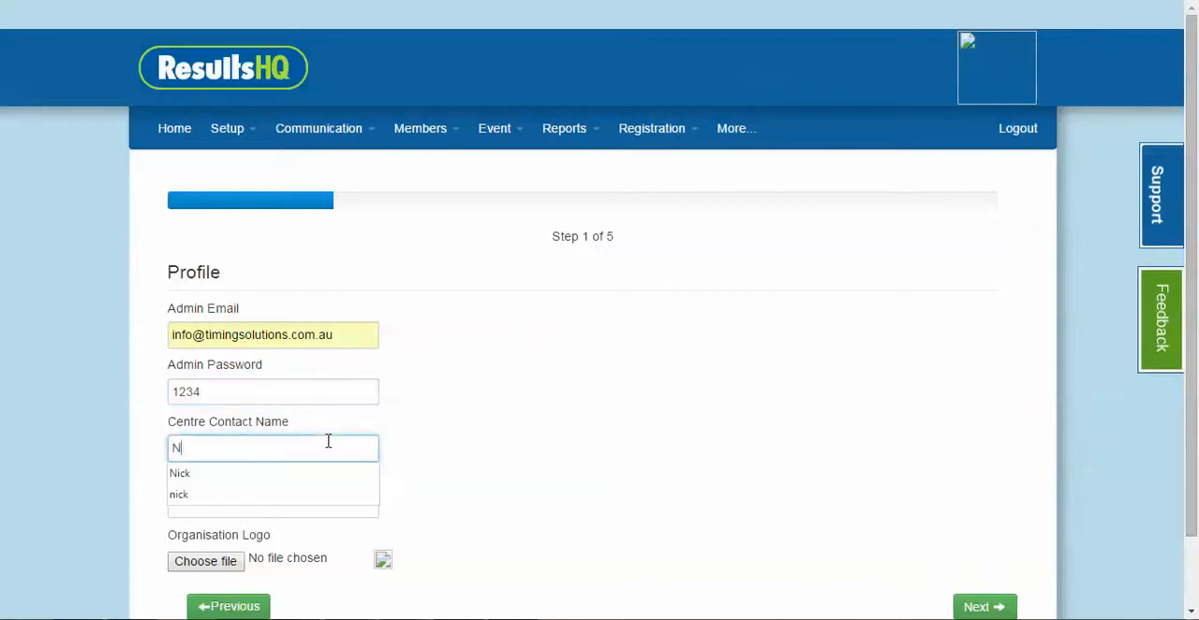
text(i)
key(Down)
key(Tab)
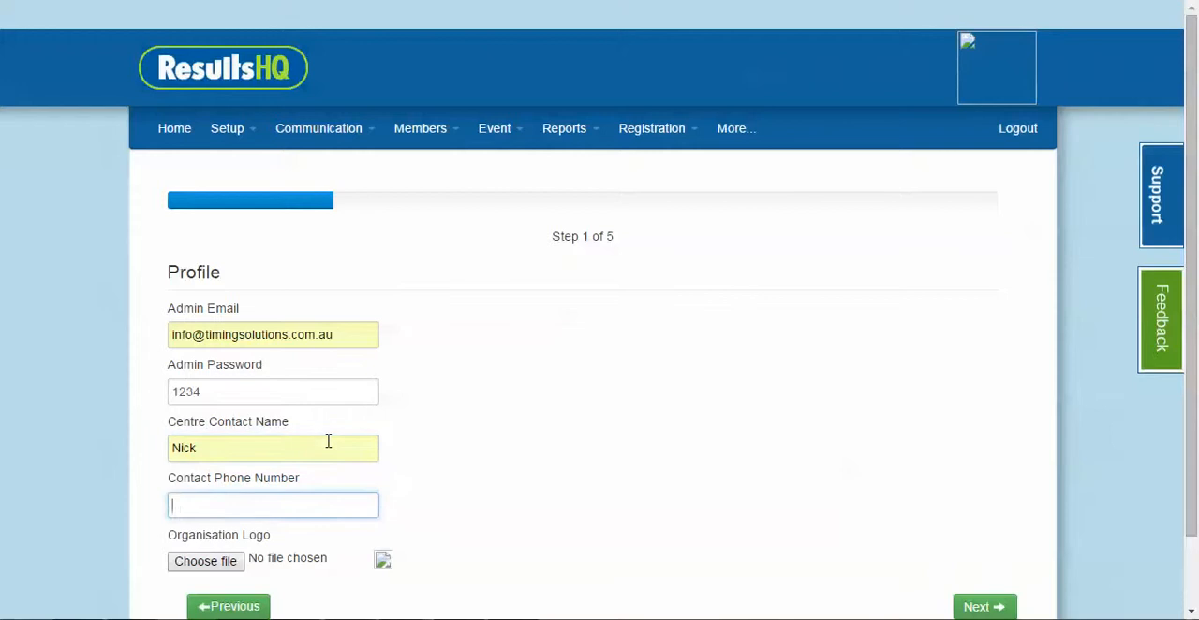
text(04)
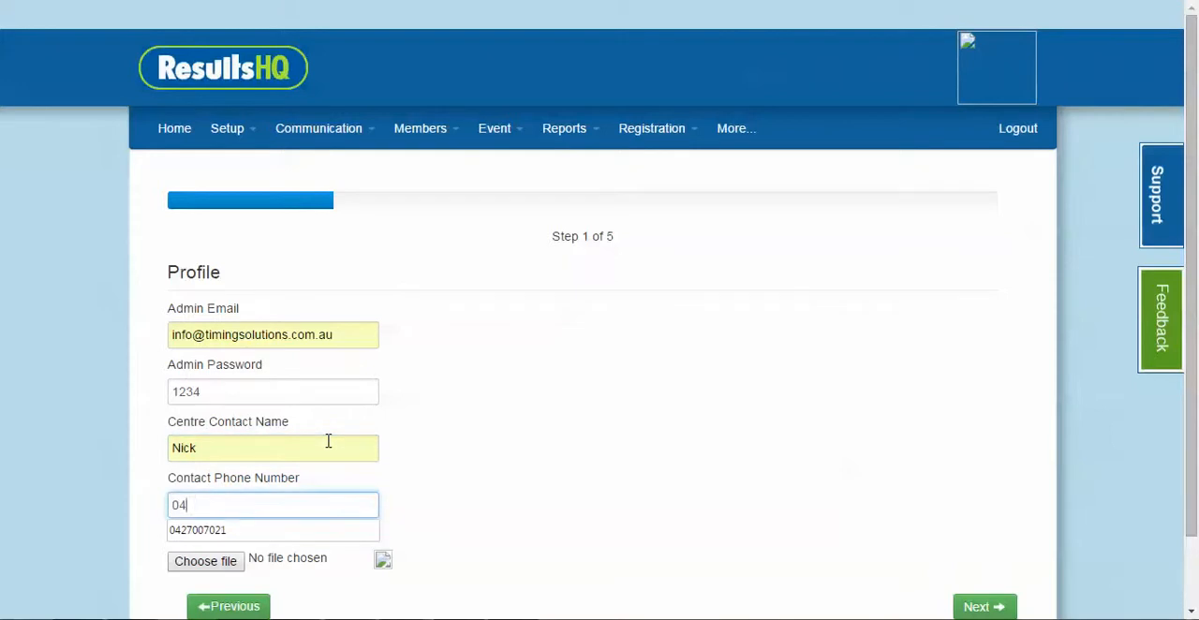
click(260, 531)
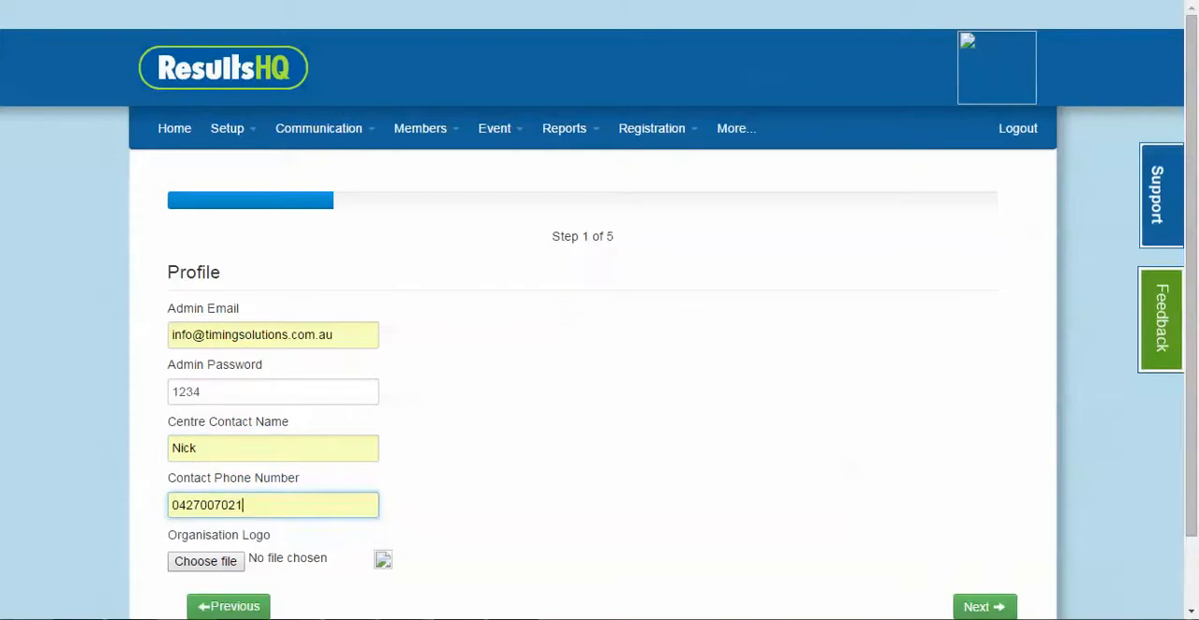
Choose trophy.jpg from the 04 Centre Logos folder as the organisation logo and continue to the Users step
scroll(717, 348, down, 2)
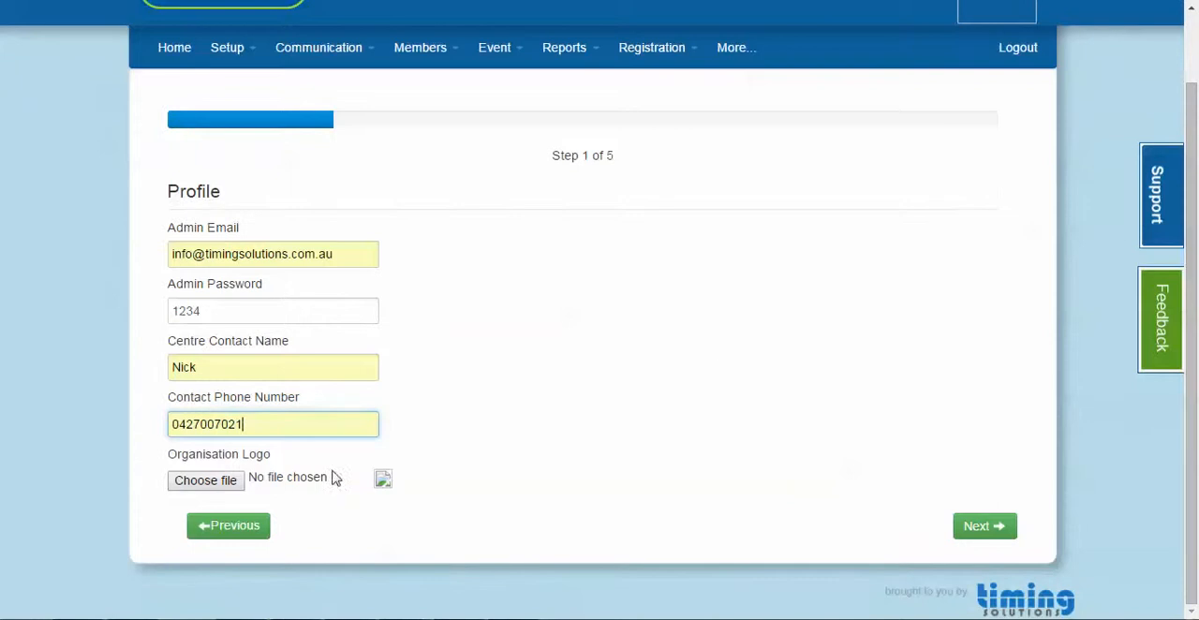
click(229, 481)
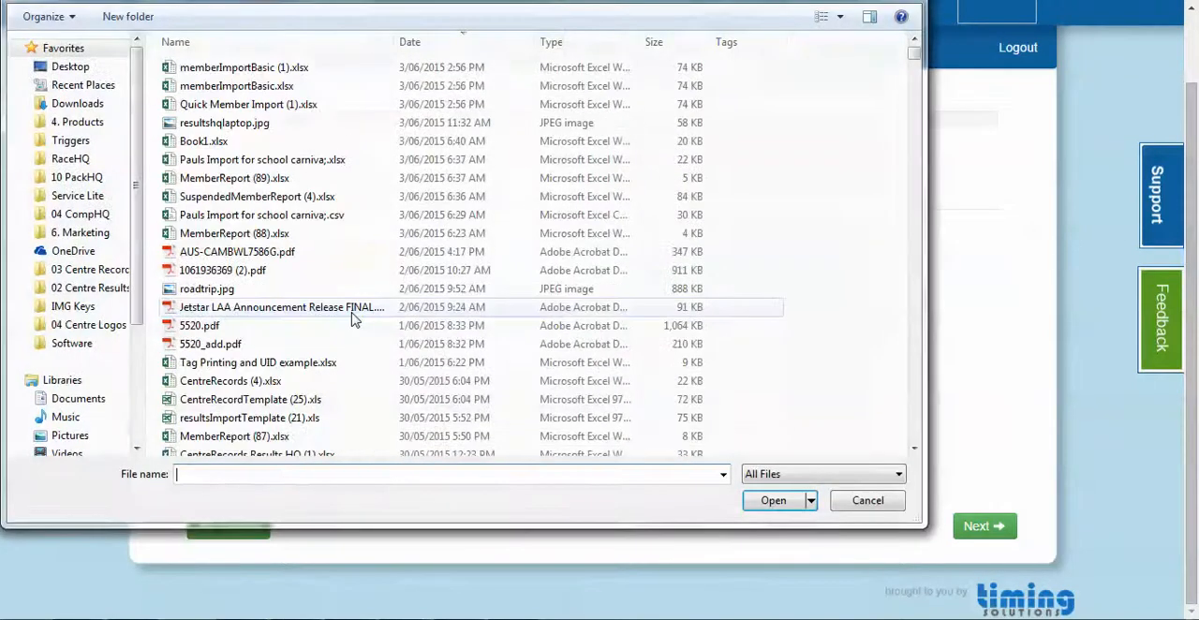
click(106, 325)
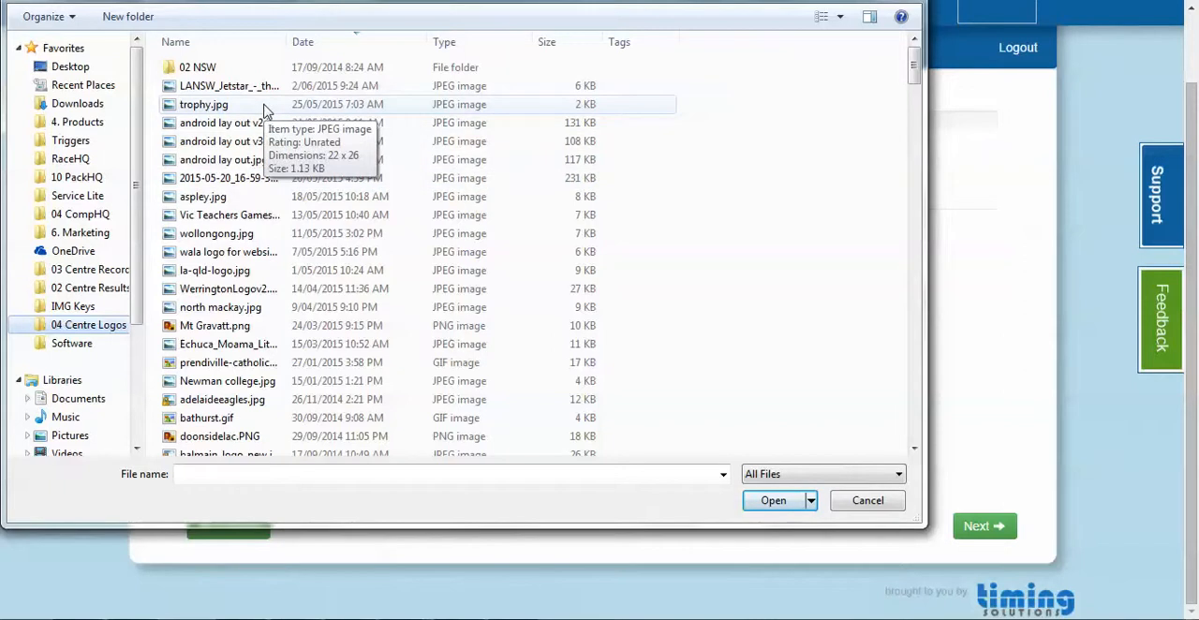
double_click(264, 109)
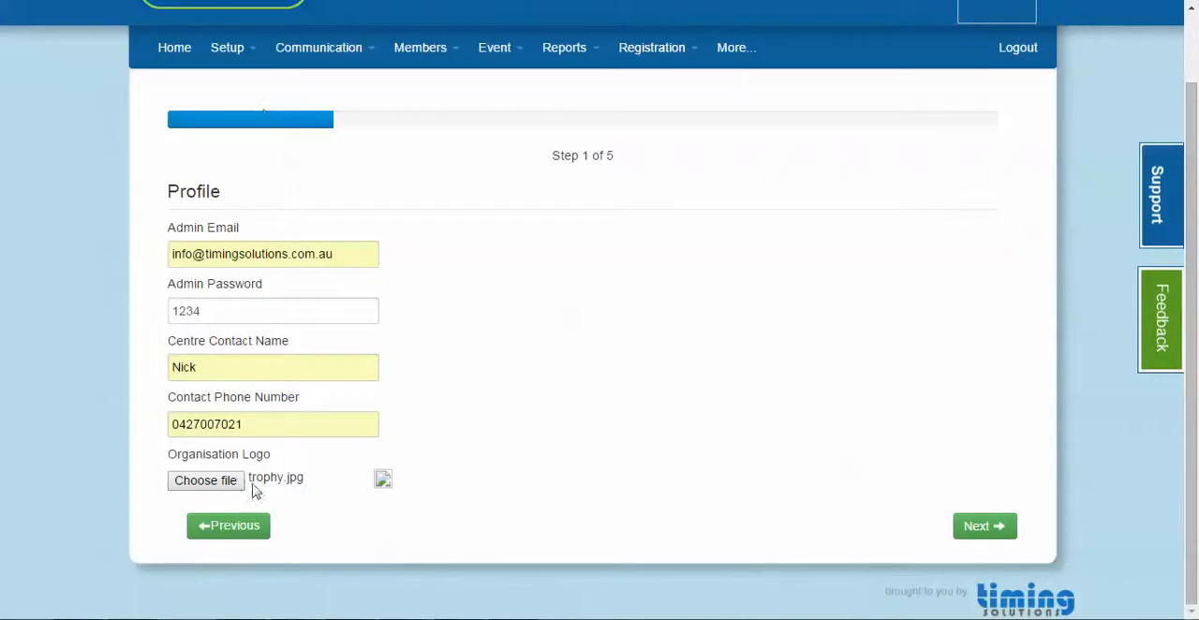
click(983, 528)
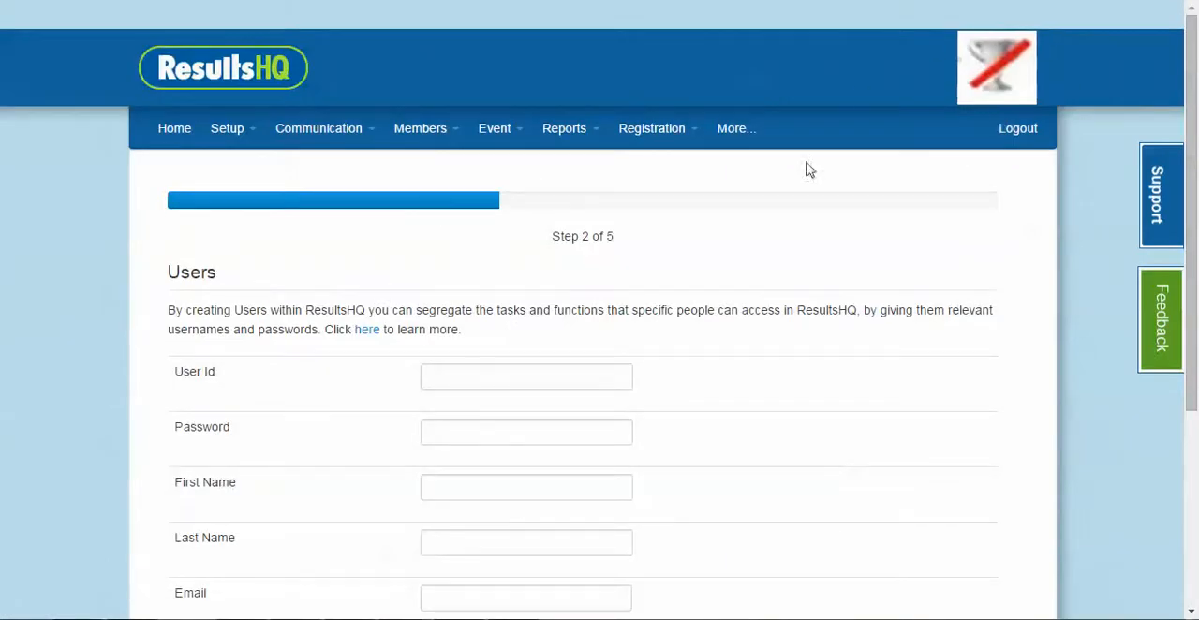
scroll(655, 259, down, 3)
scroll(655, 260, up, 3)
click(238, 137)
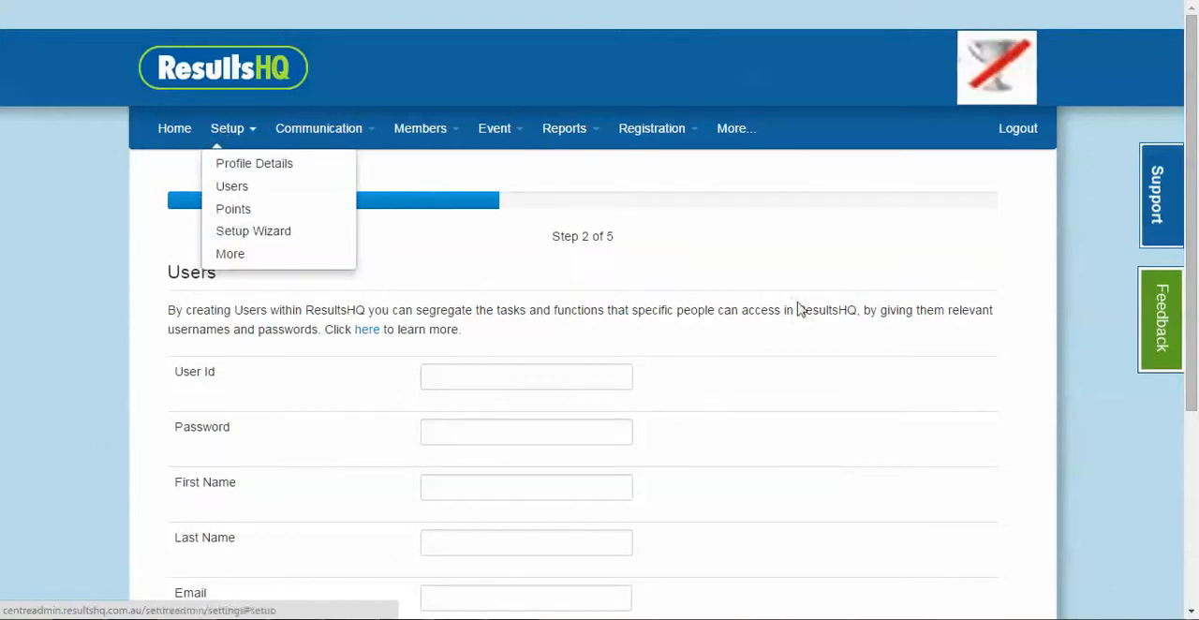
drag(827, 310, 779, 304)
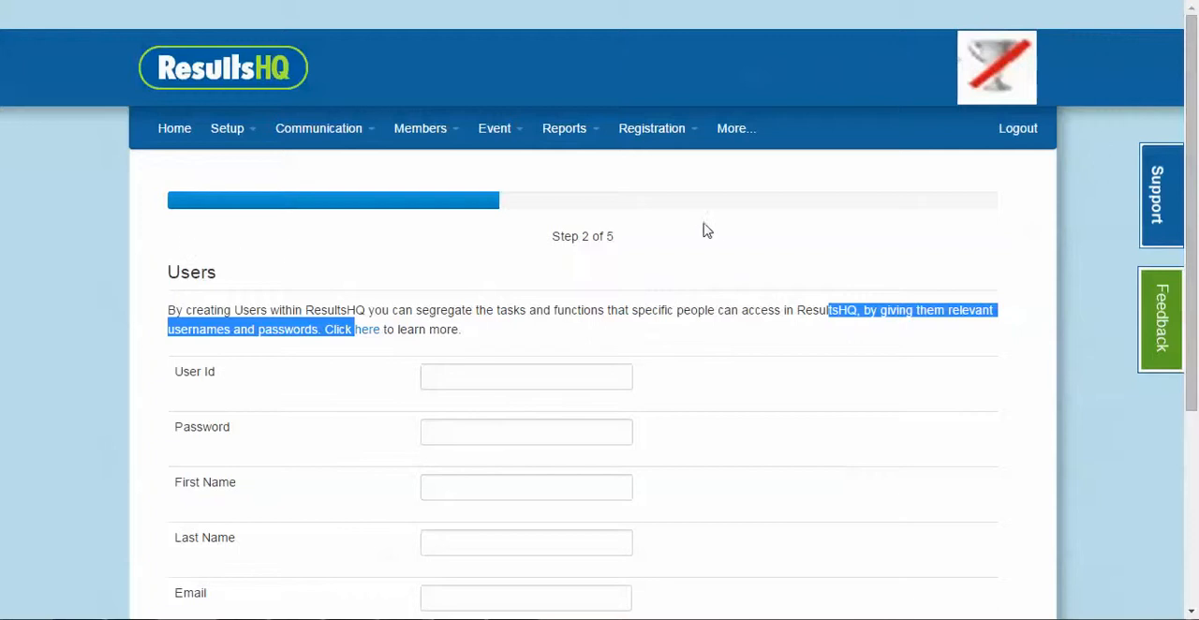
Set the new user's User Id to Bringiton12 and enter the user's password
scroll(695, 247, down, 1)
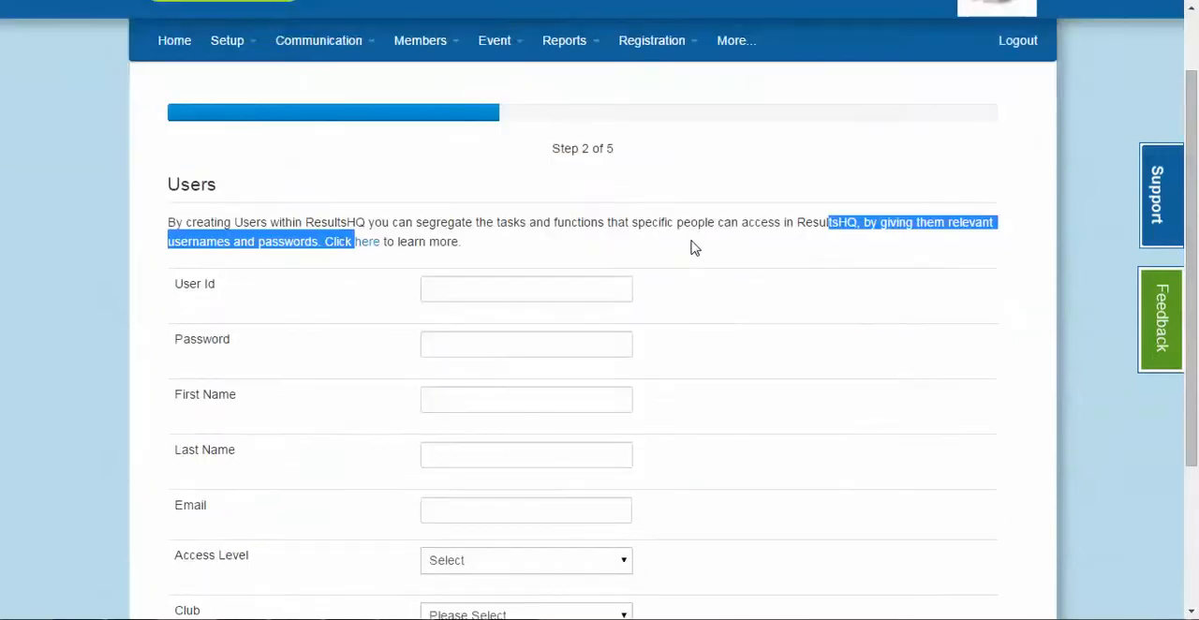
click(575, 283)
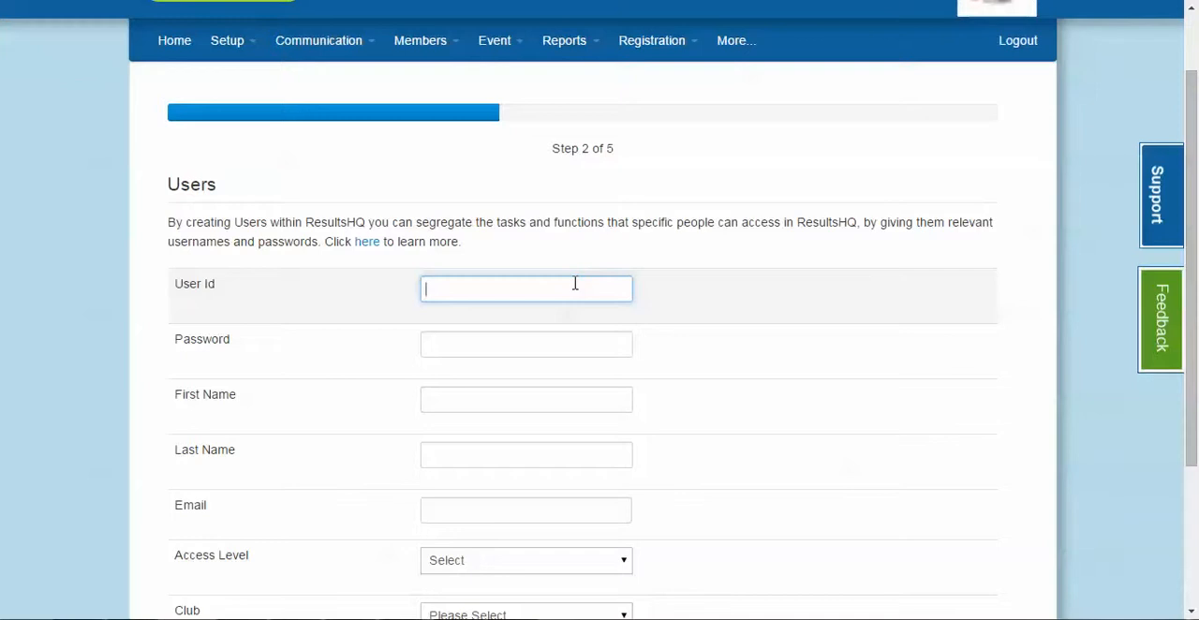
text(brin)
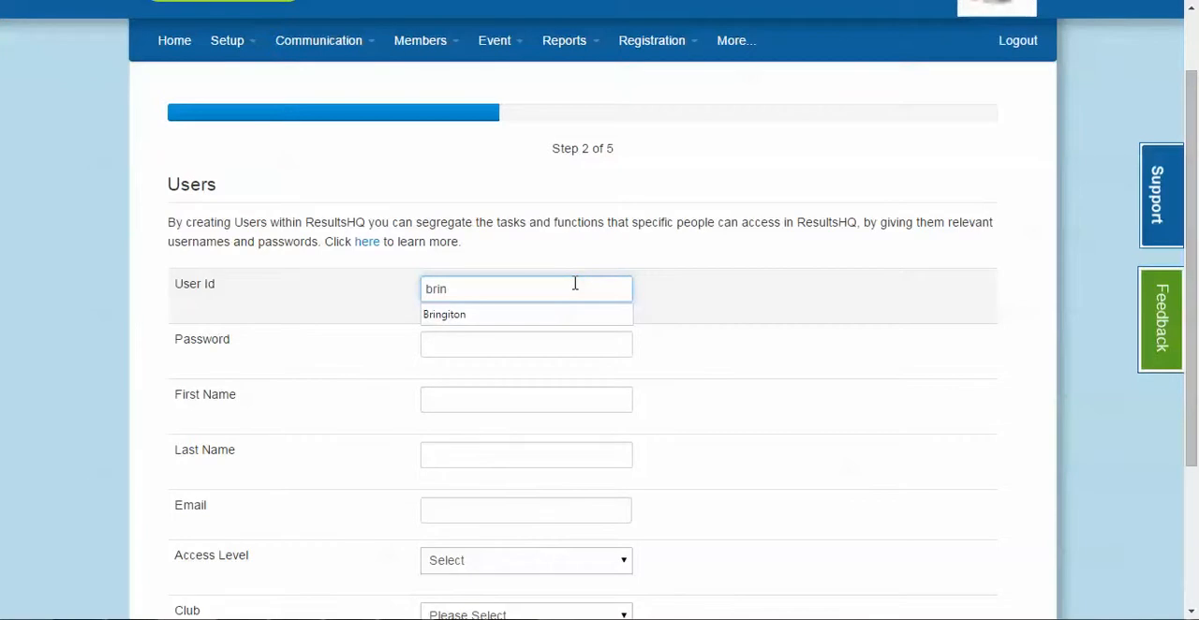
key(Down)
key(Tab)
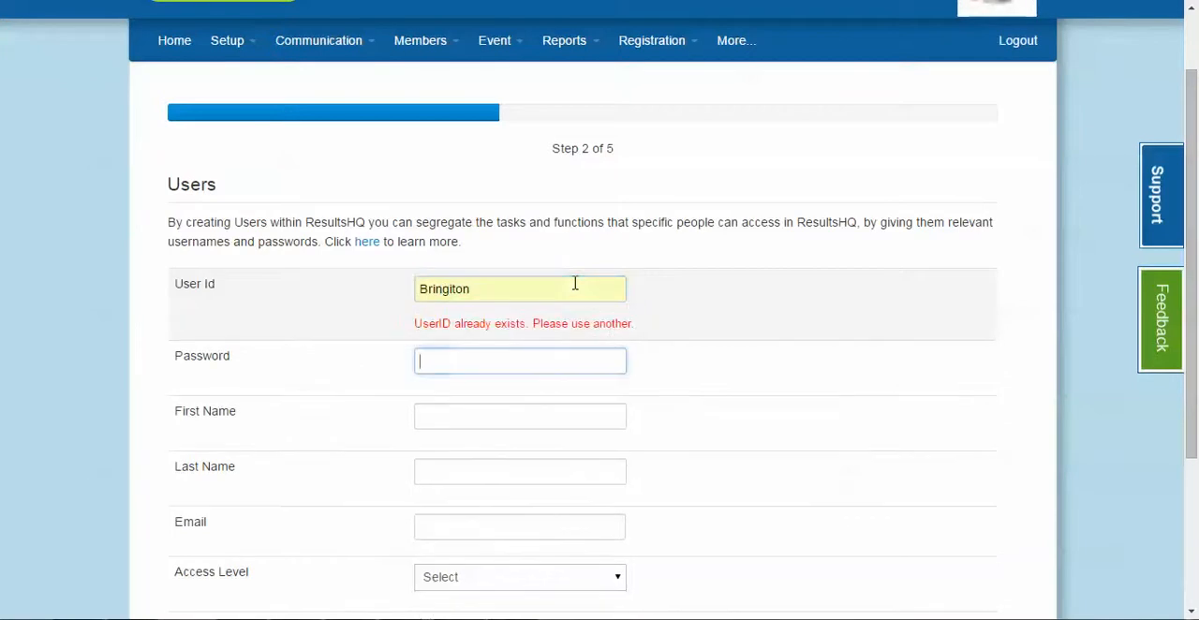
click(502, 283)
text(12)
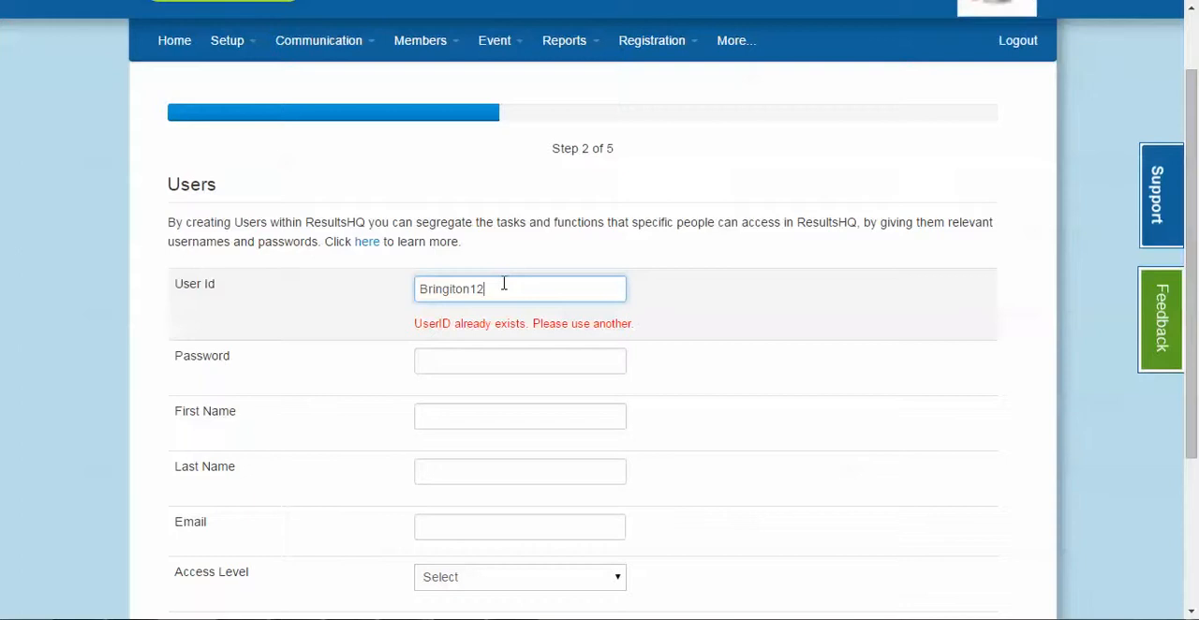
click(508, 359)
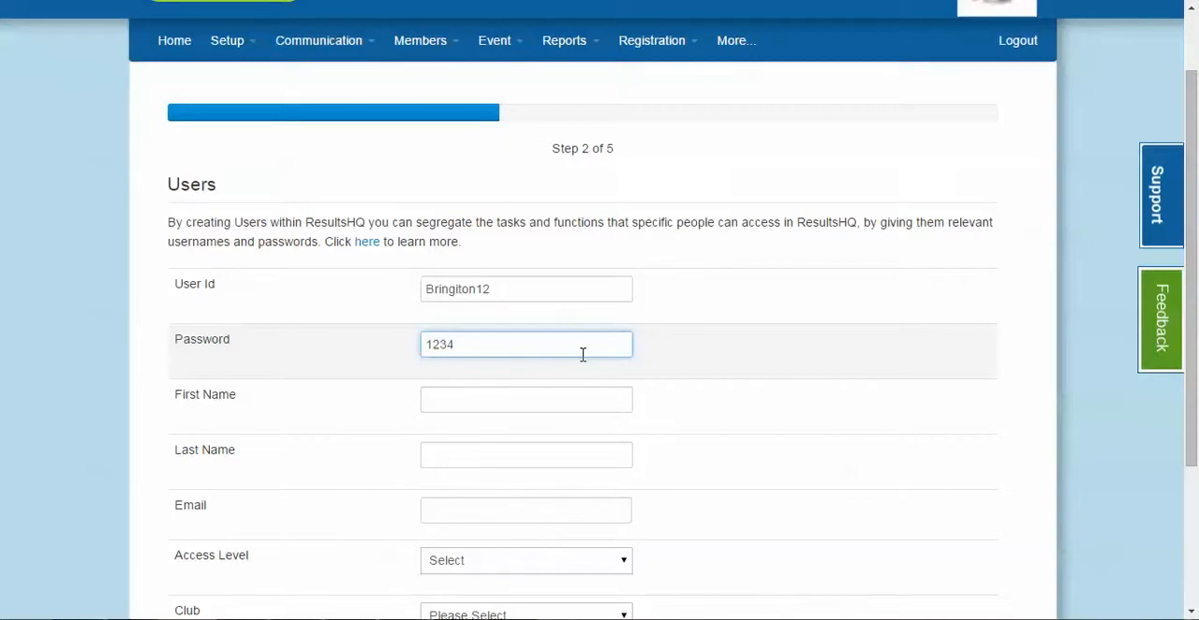
Fill in the new user's first name, last name and email using the saved auto-fill entry
click(535, 403)
text(ni)
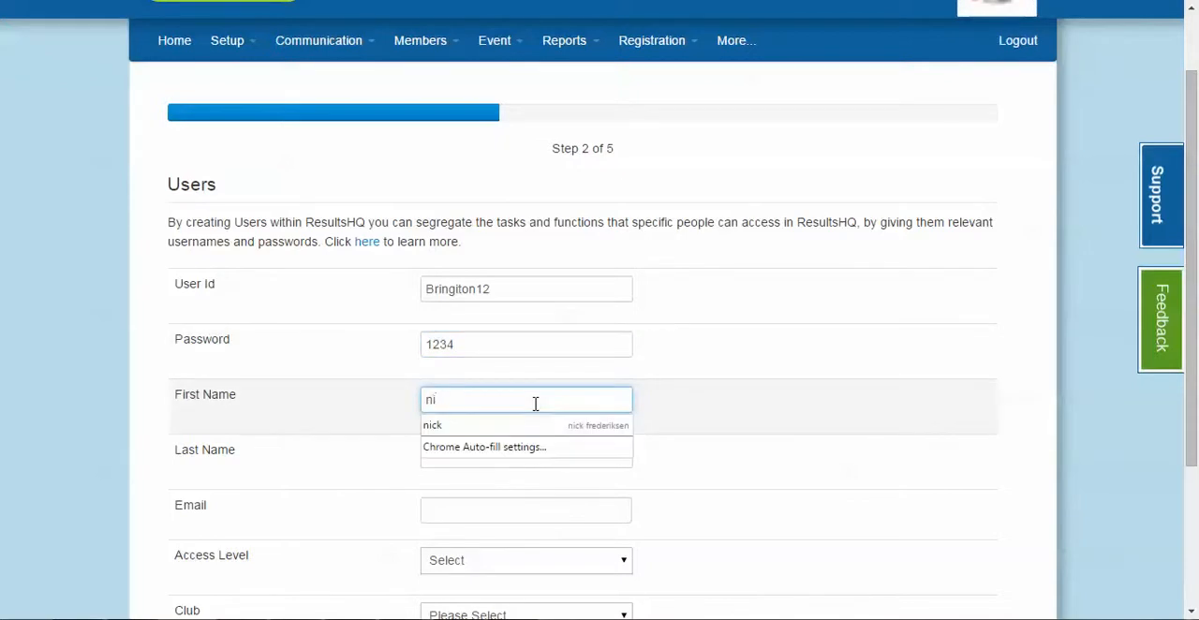
key(Down)
key(Tab)
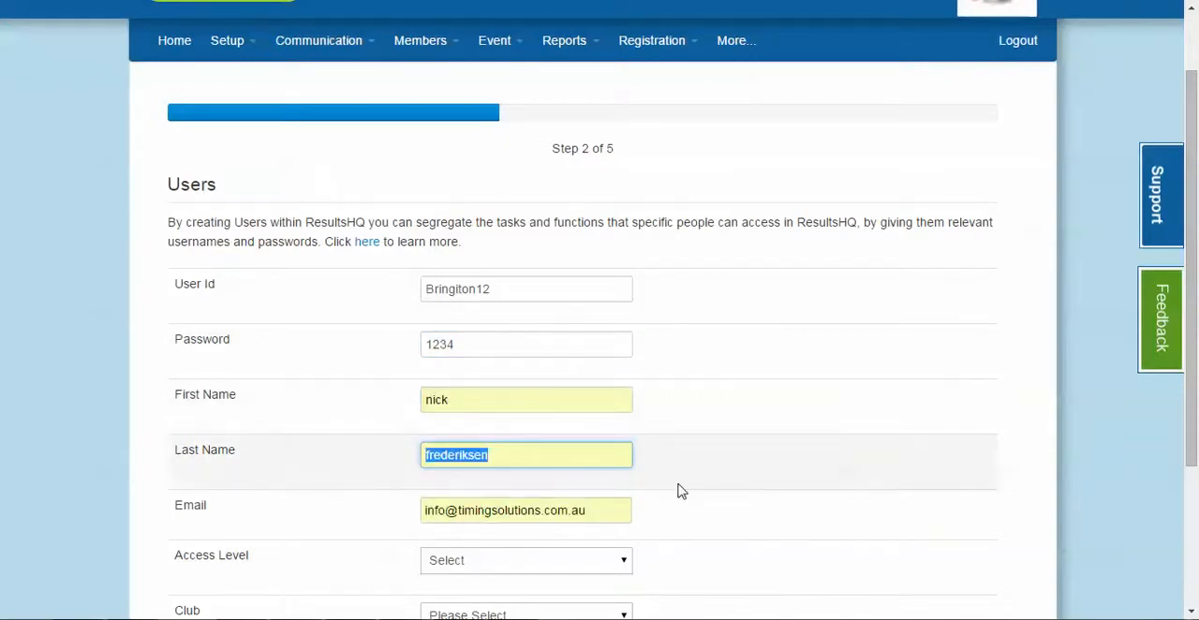
Set the new user's access level to SuperUser and submit the user
scroll(682, 489, down, 1)
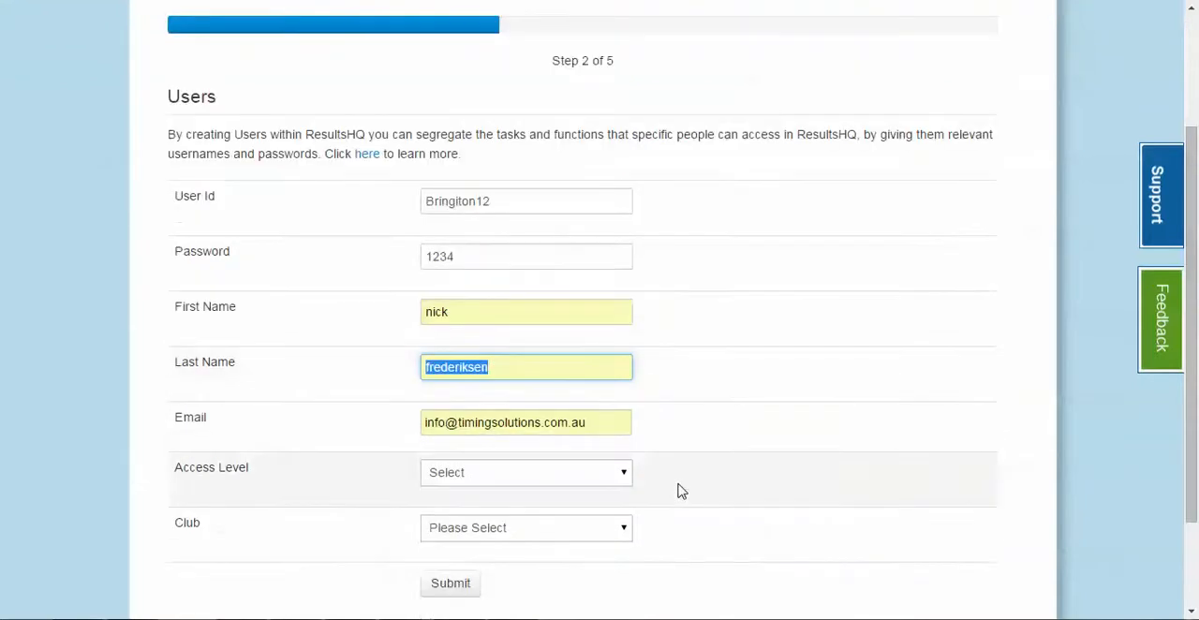
click(565, 478)
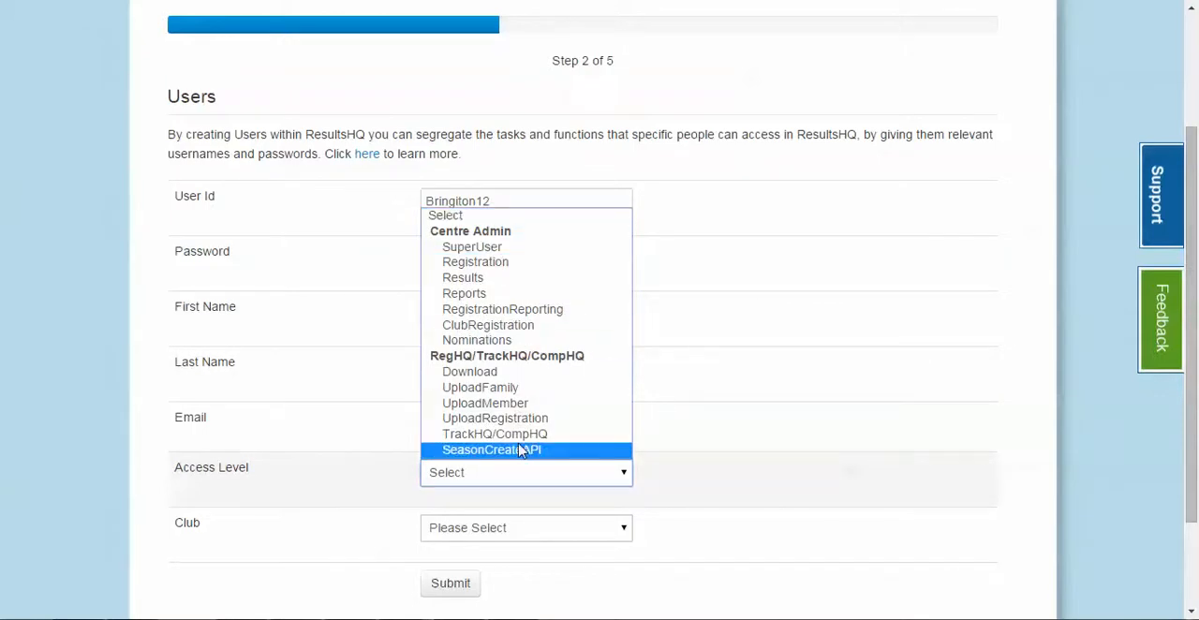
click(800, 369)
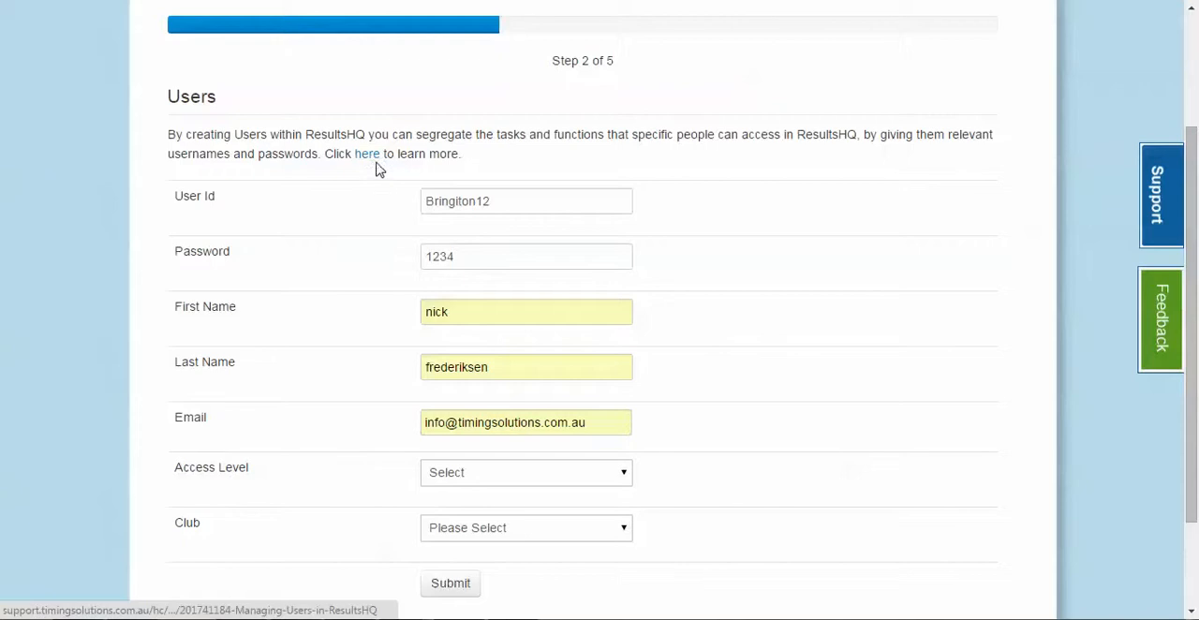
click(527, 477)
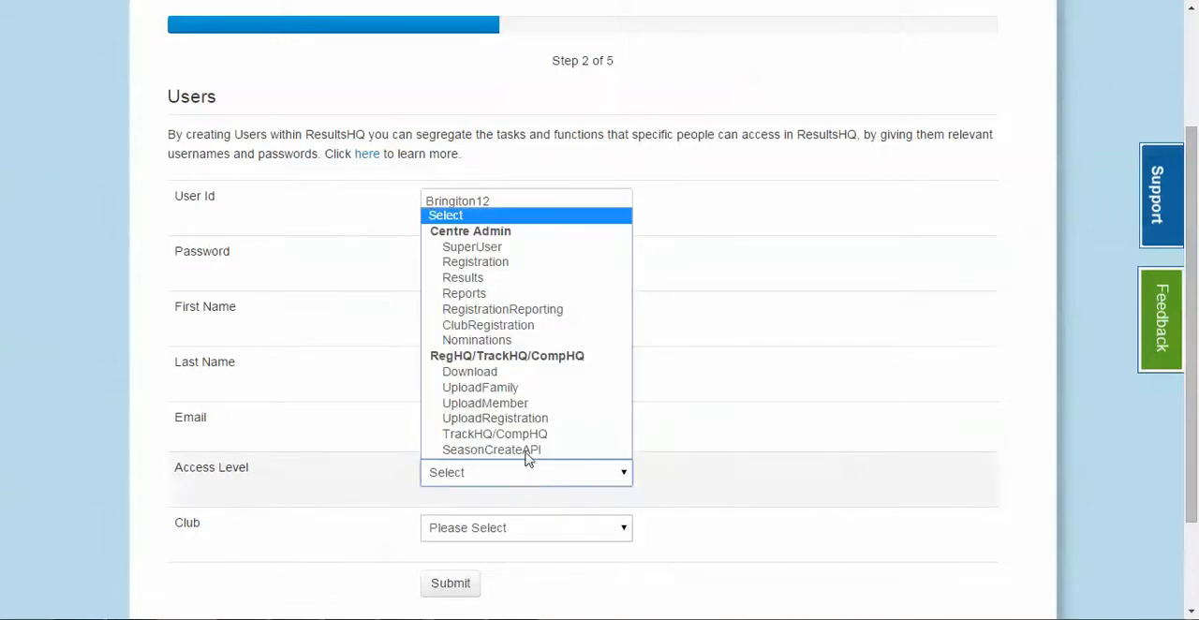
click(503, 248)
scroll(827, 390, down, 2)
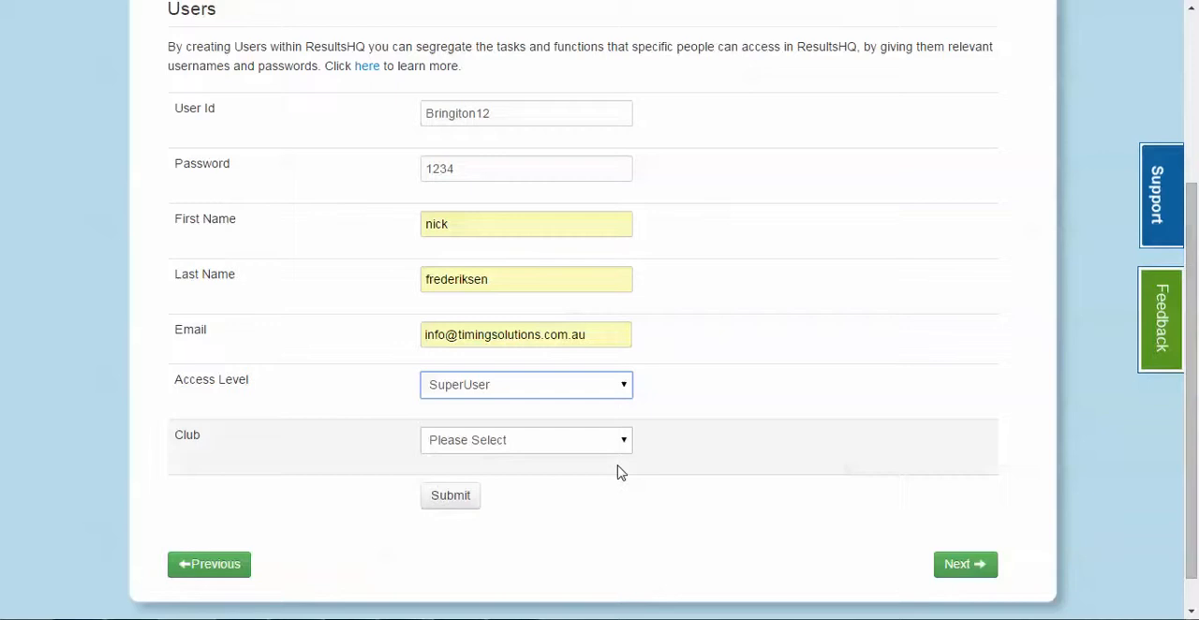
click(448, 496)
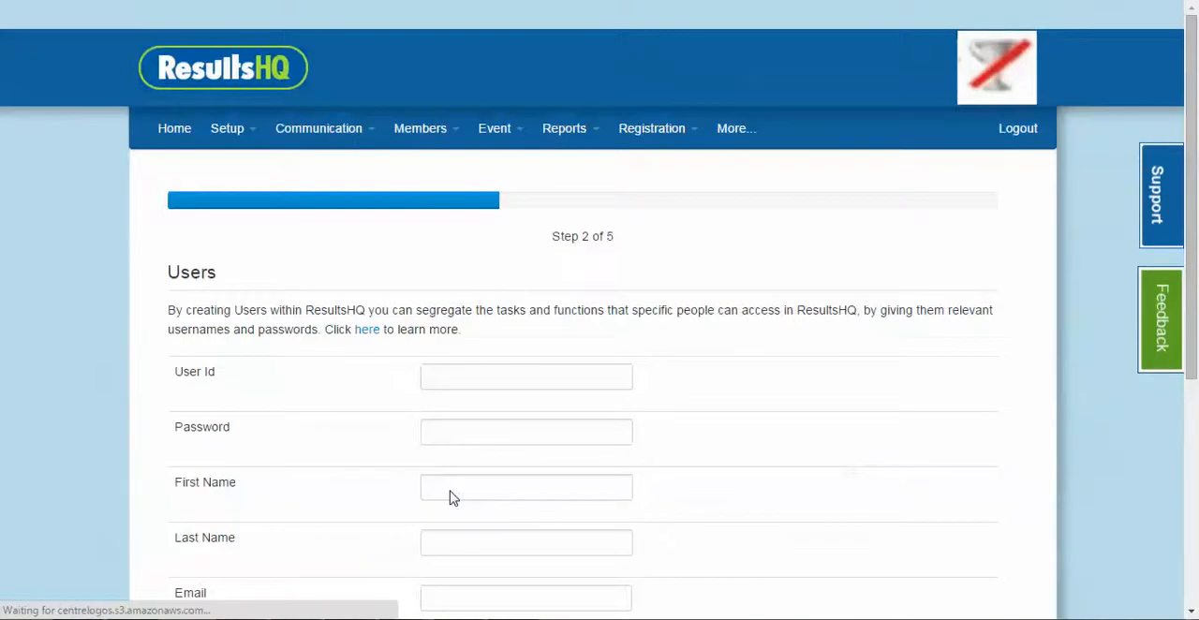
scroll(522, 376, down, 5)
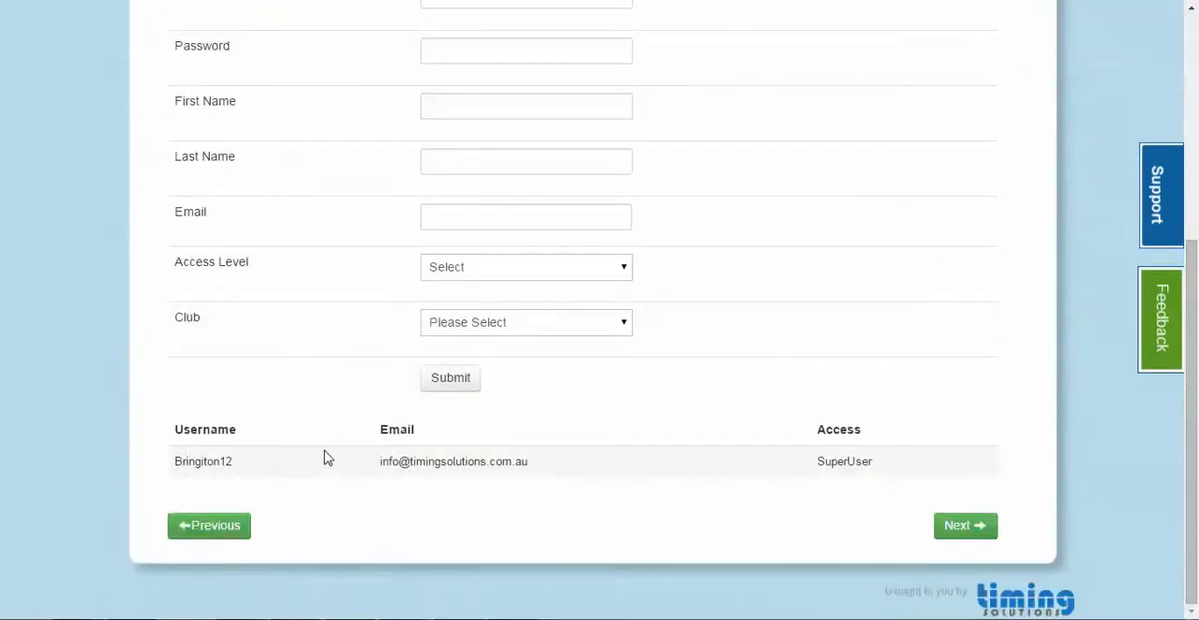
scroll(610, 455, up, 3)
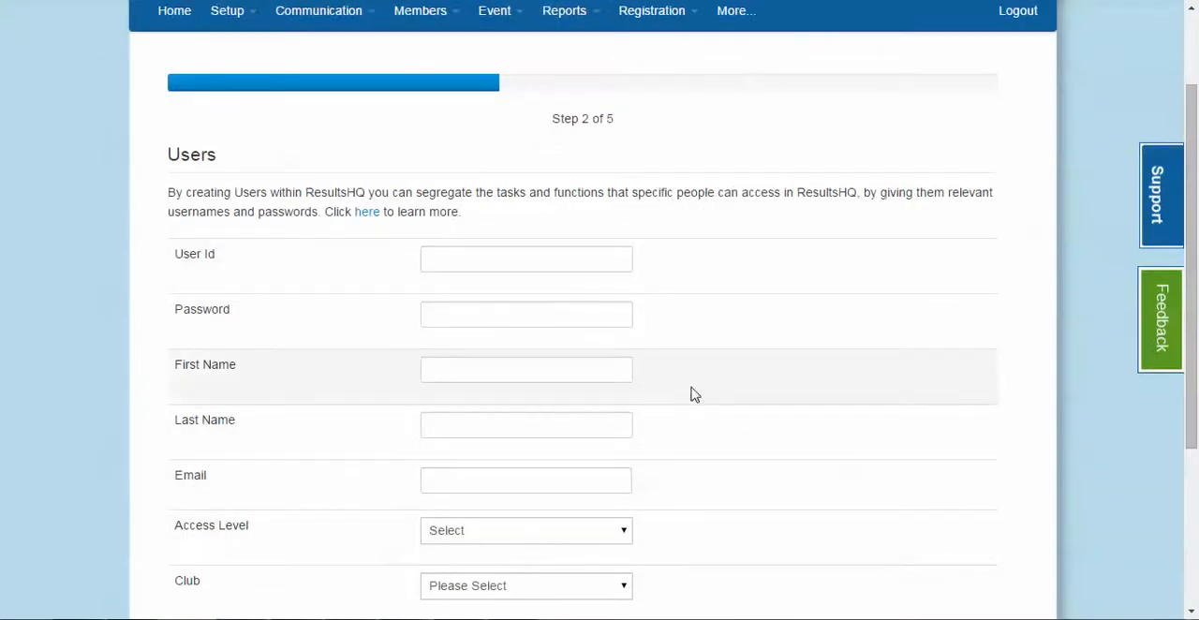
scroll(755, 423, down, 3)
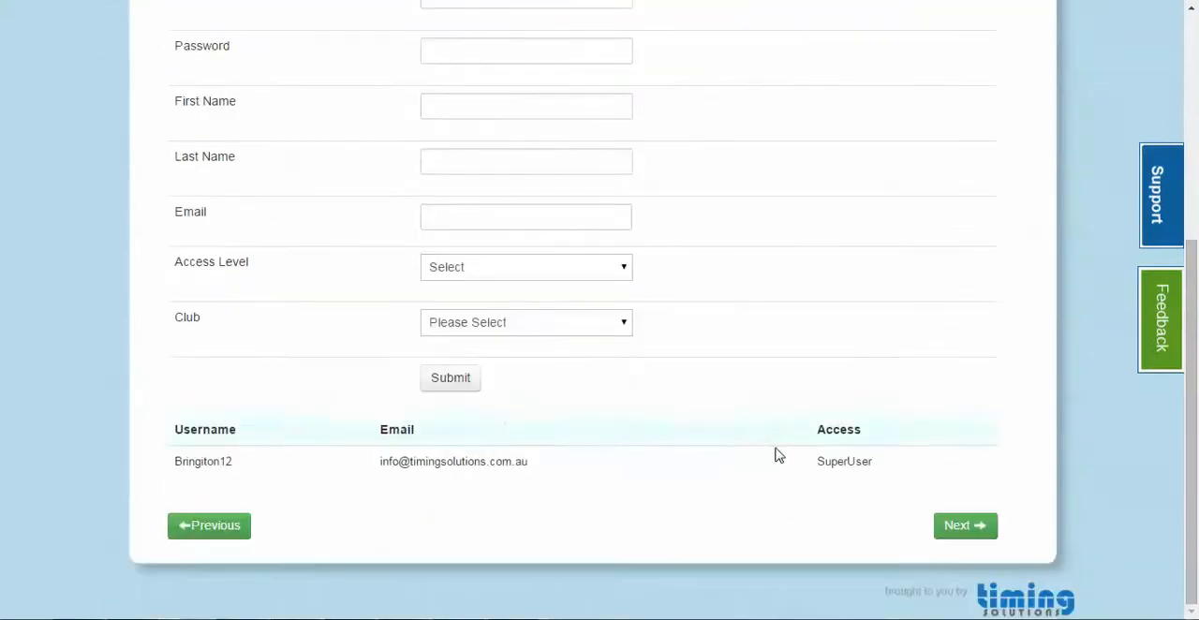
Continue to the Members step, download the member import template and open it in Excel with editing enabled
click(964, 532)
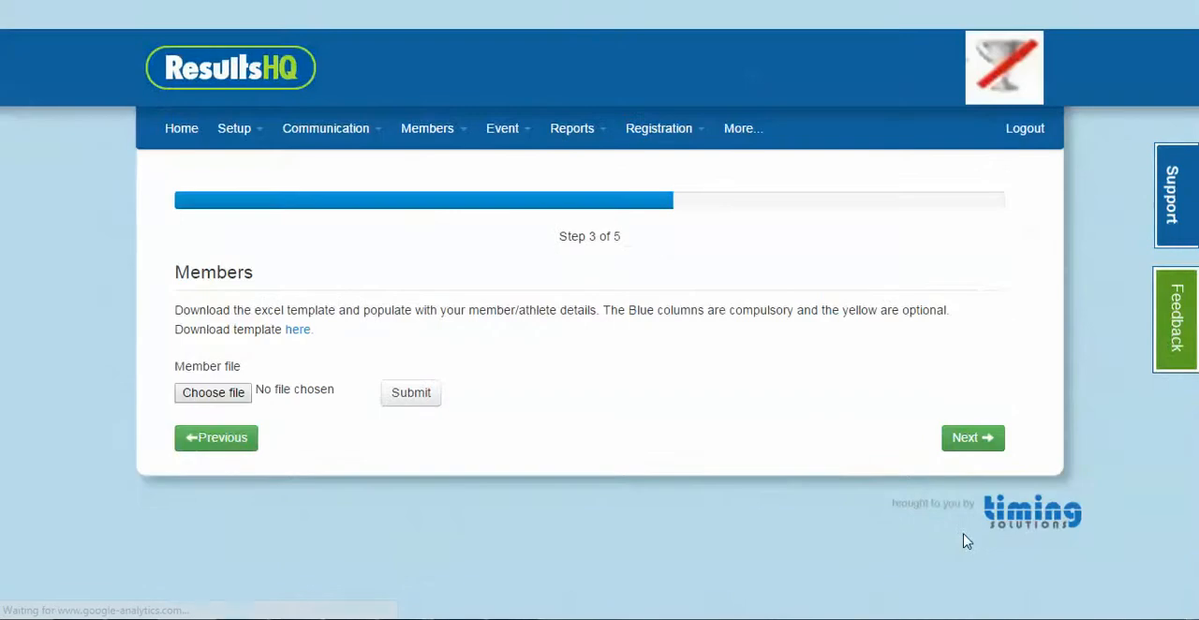
click(300, 333)
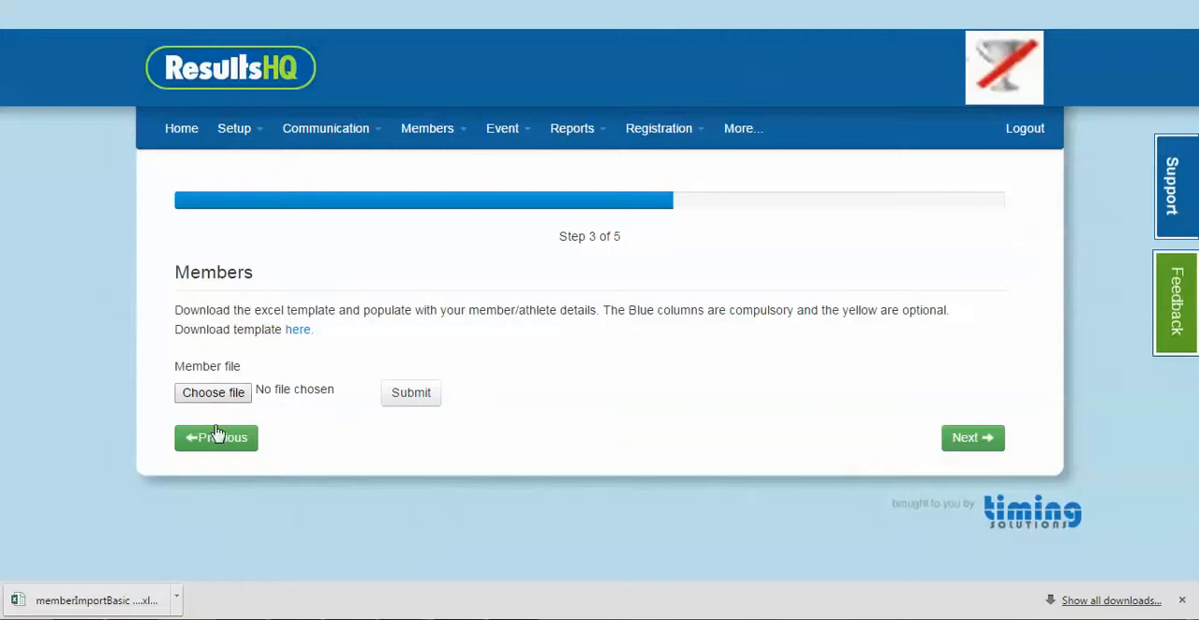
click(98, 600)
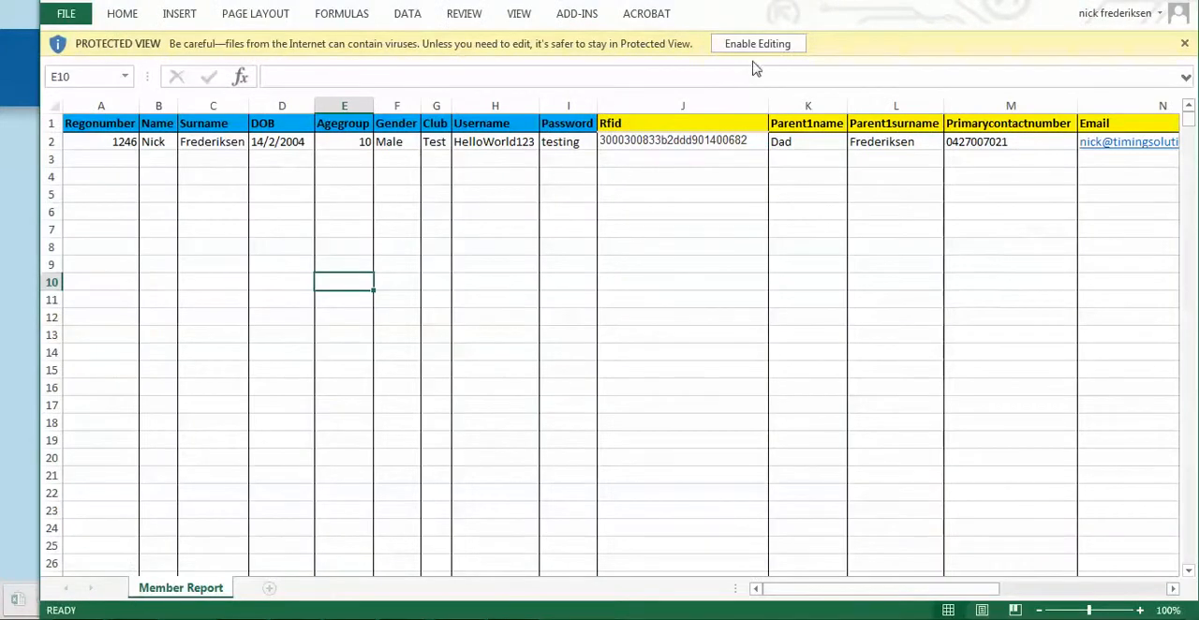
click(757, 45)
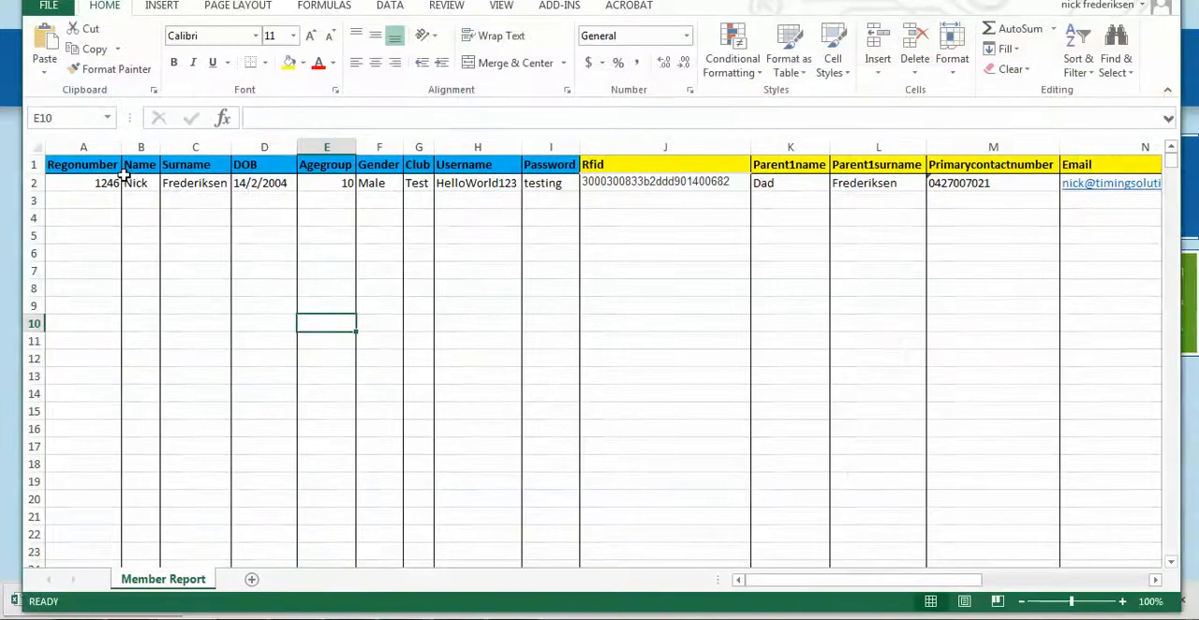
Examine the compulsory blue columns and the optional yellow columns in the member import template
drag(84, 147, 522, 142)
click(629, 147)
drag(628, 147, 833, 192)
drag(961, 580, 719, 596)
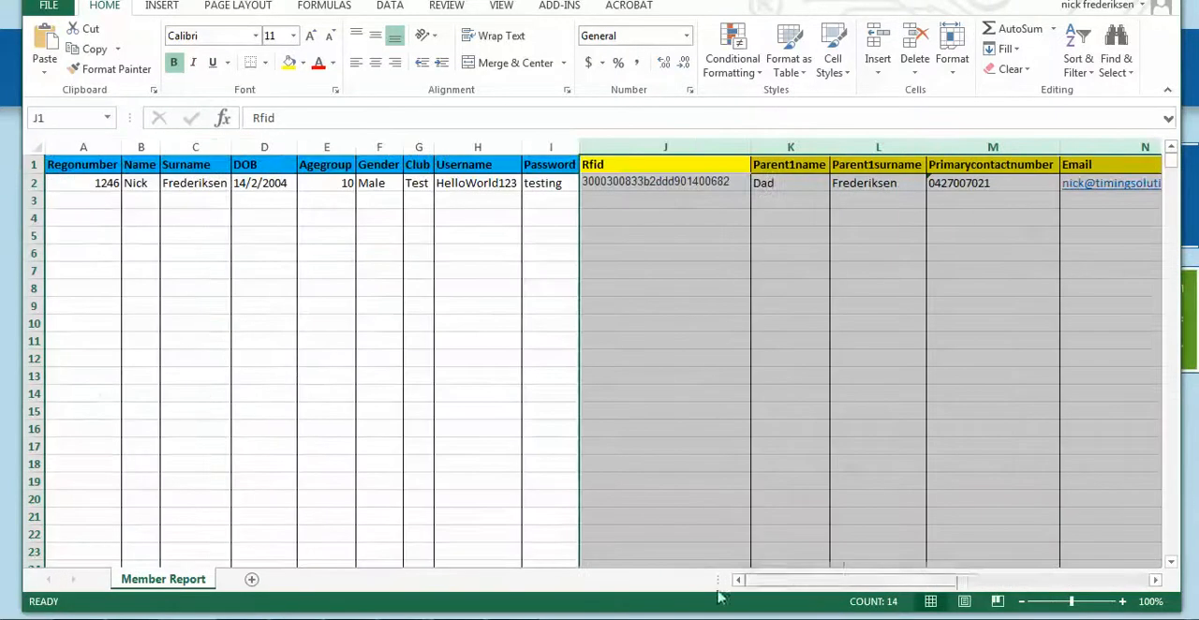
click(212, 254)
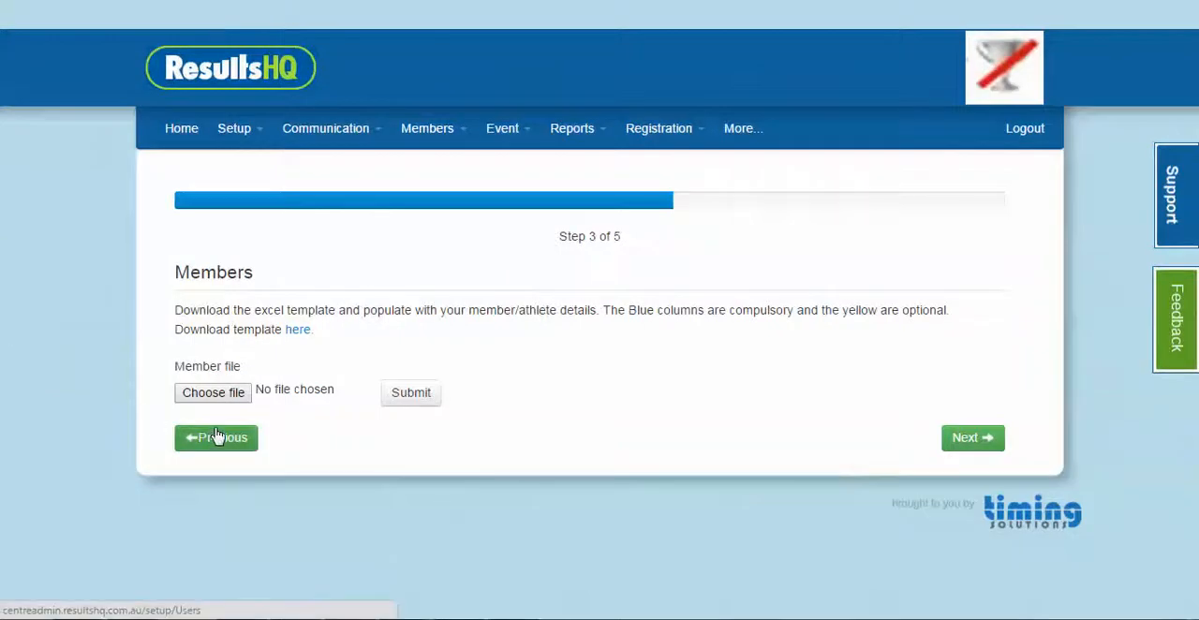
Back in ResultsHQ, choose memberImportBasic (1).xlsx from the Downloads folder as the member file and submit it
click(215, 395)
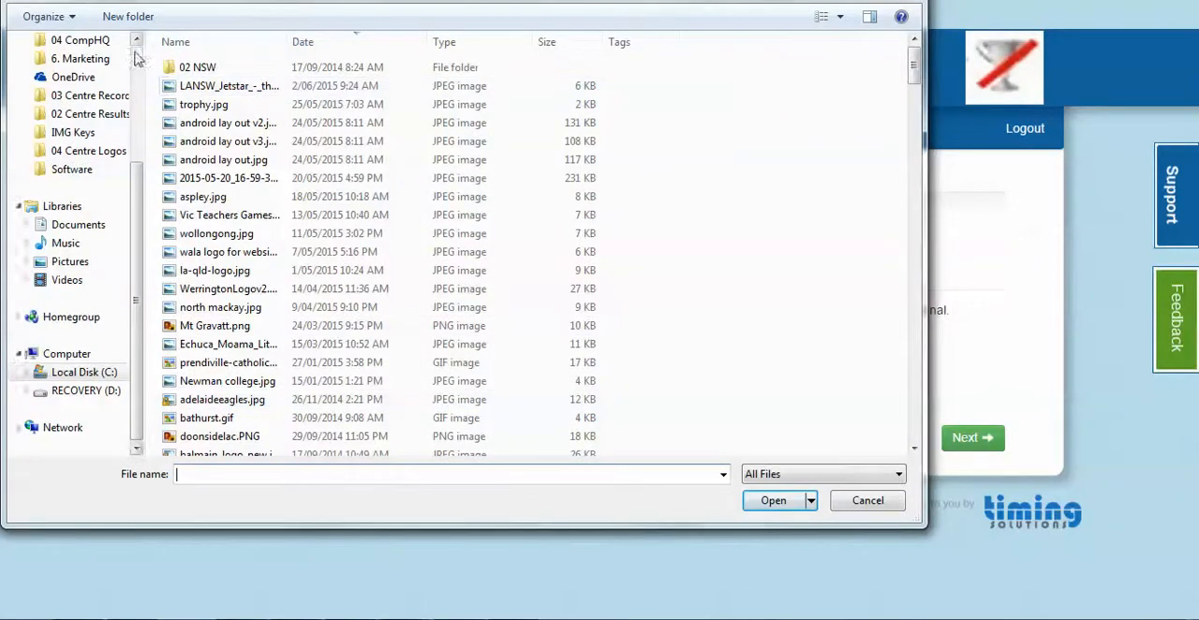
scroll(136, 56, up, 3)
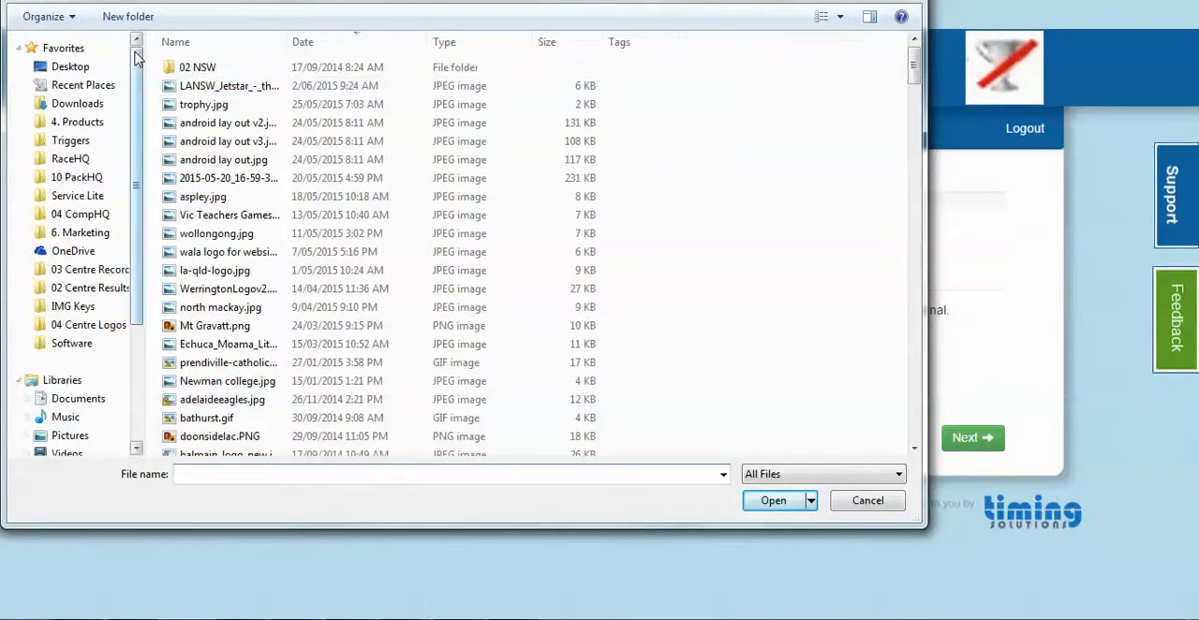
click(106, 106)
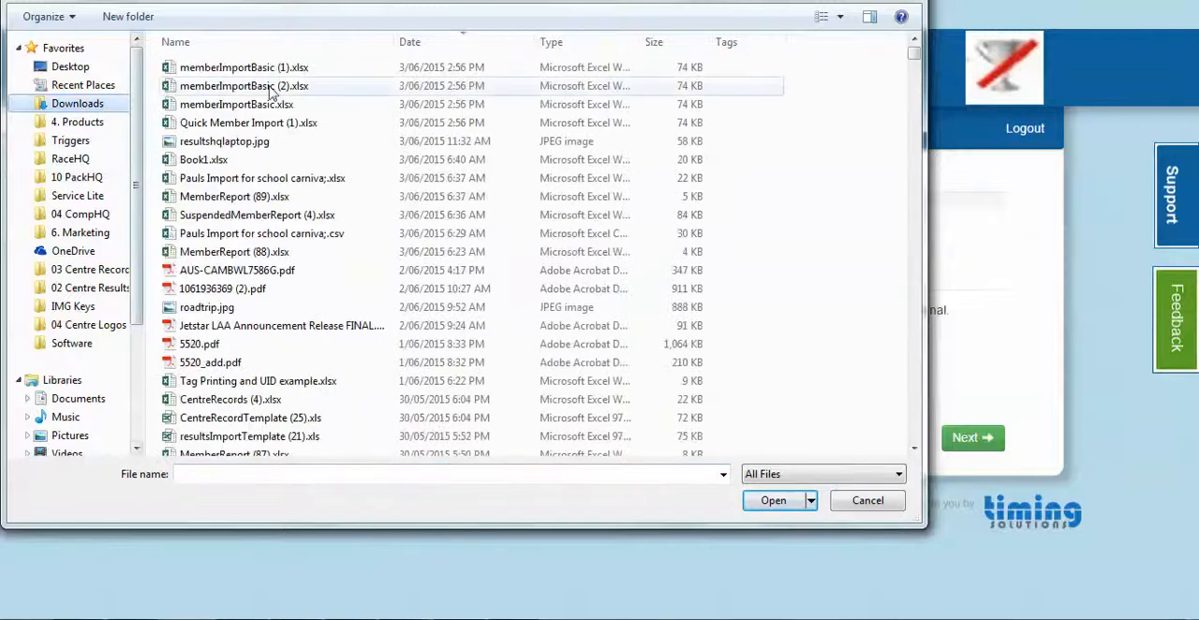
double_click(326, 71)
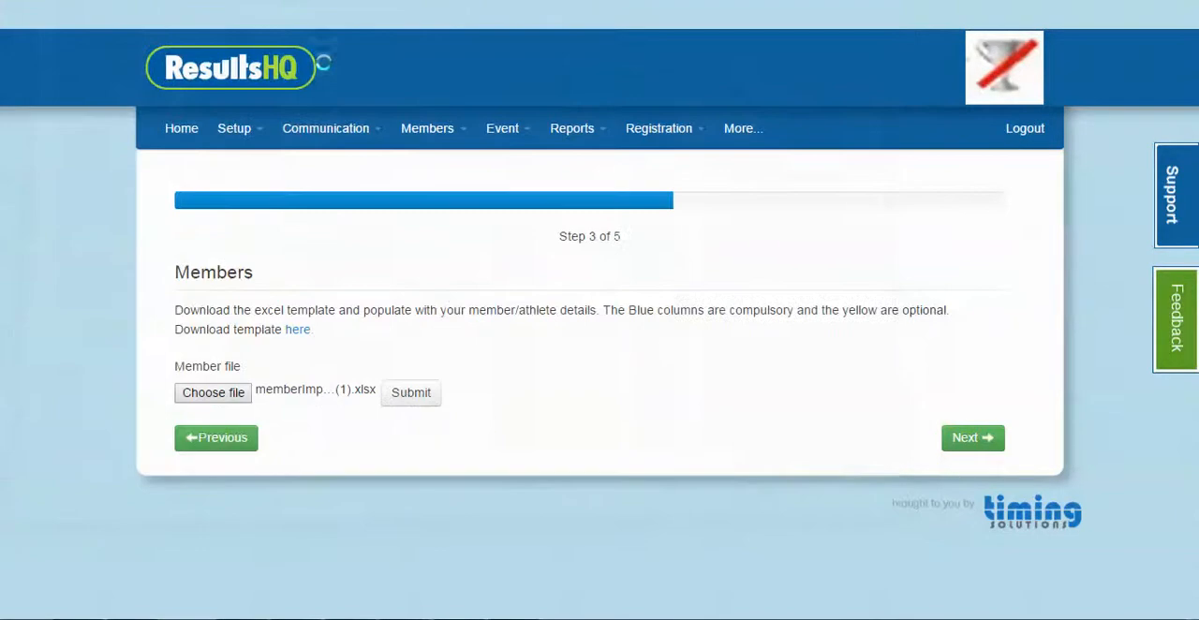
click(422, 404)
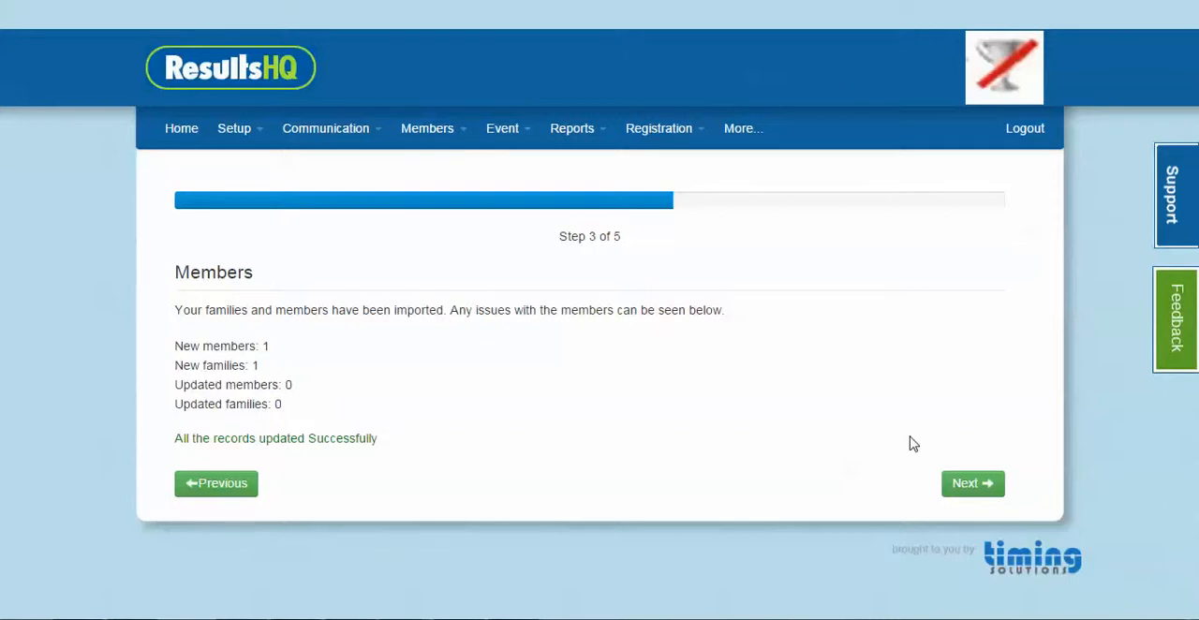
Go back to the Users step and continue to the Members step again
click(246, 495)
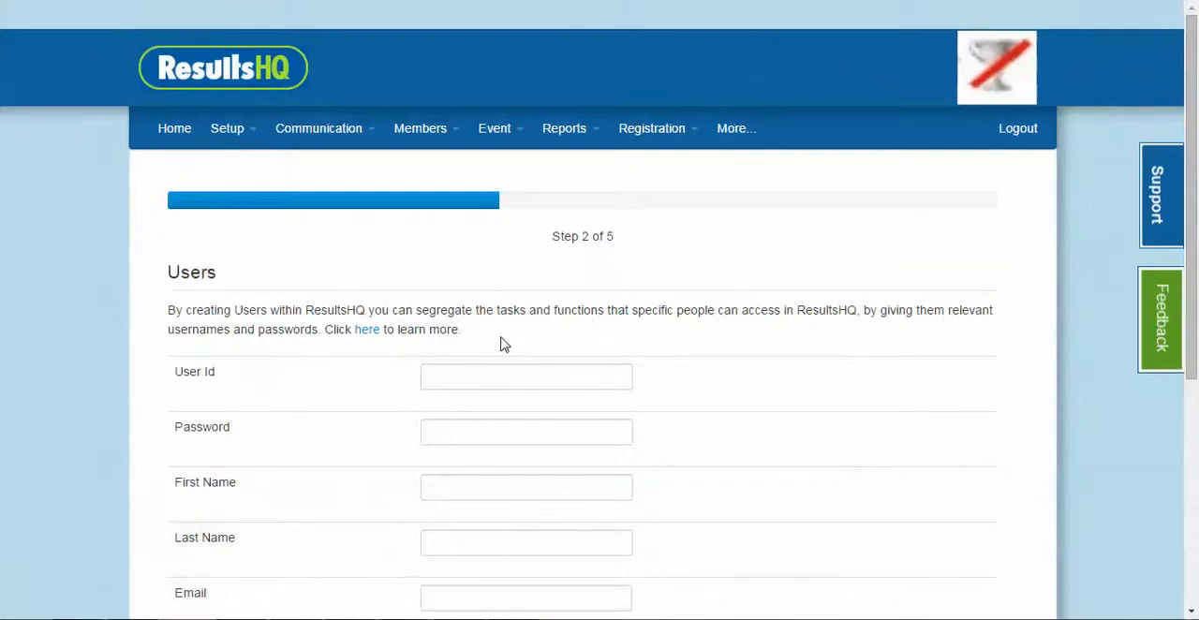
scroll(565, 309, down, 1)
scroll(565, 314, down, 3)
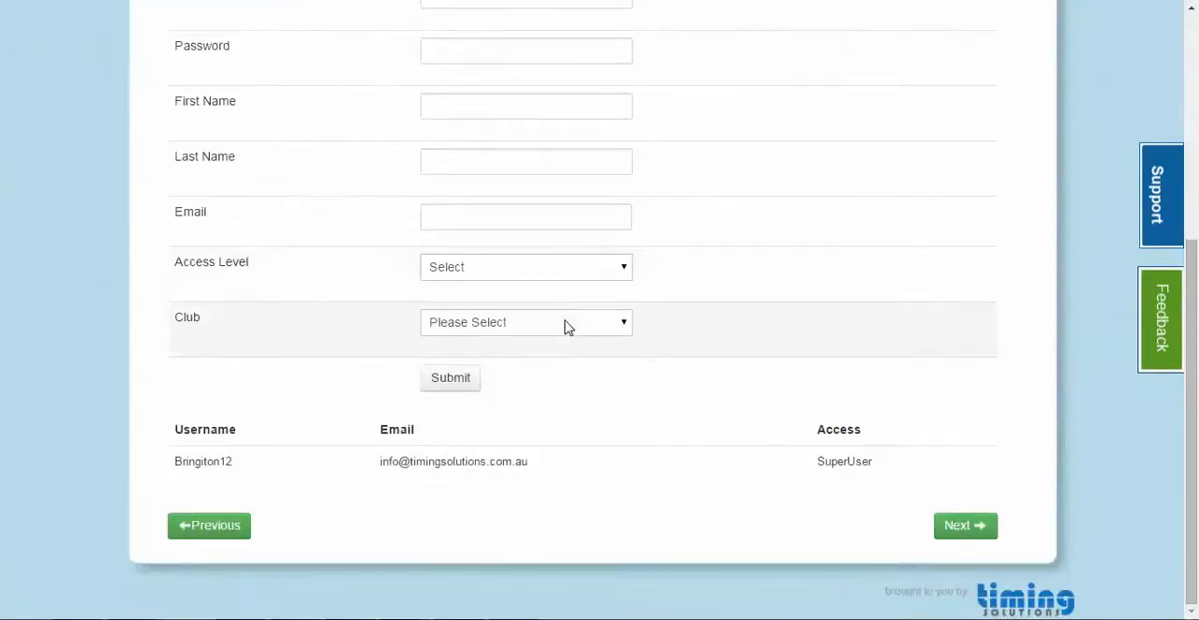
click(978, 530)
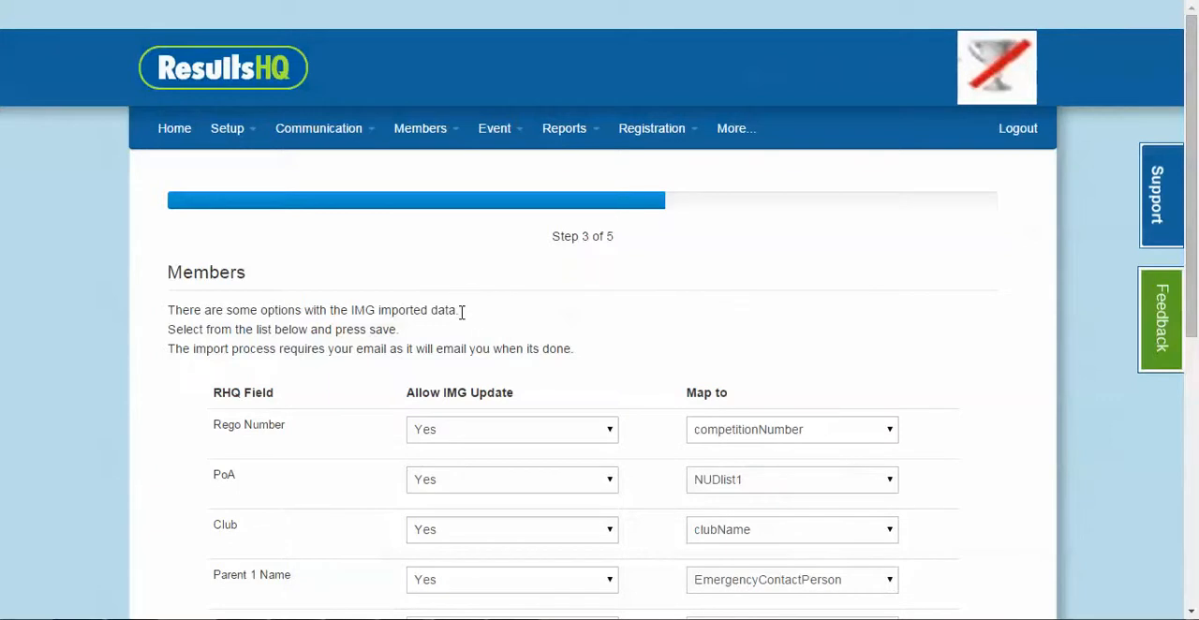
Review the IMG import options, checking the Allow IMG Update choices for PoA and the mapping choices for Rego Number
scroll(461, 312, down, 1)
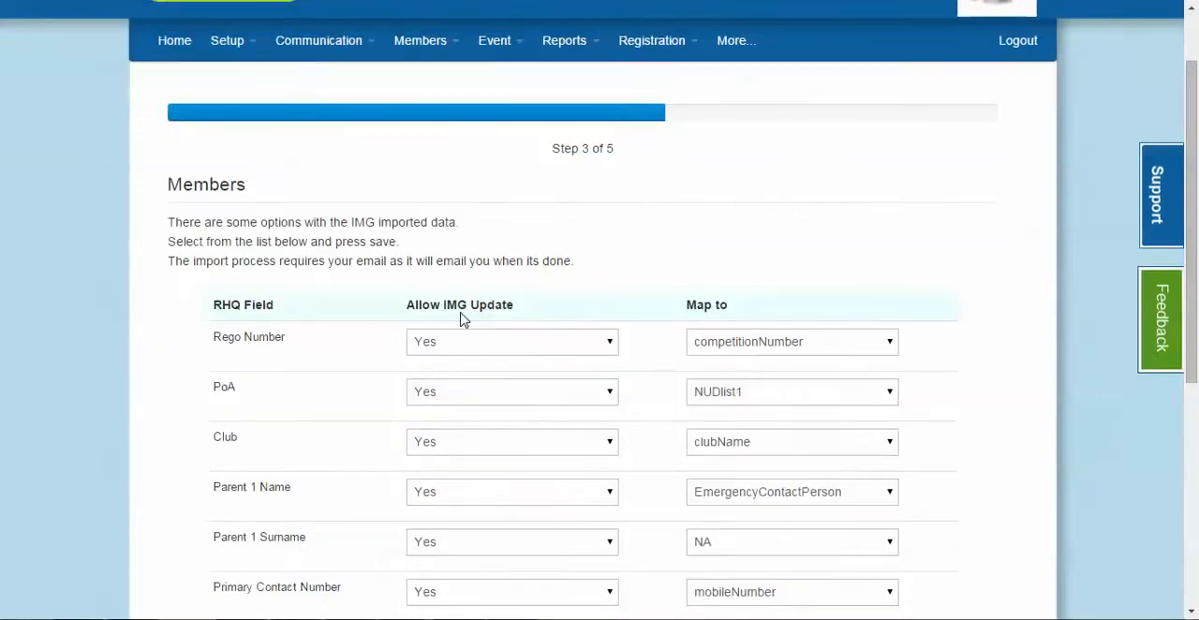
scroll(459, 323, down, 1)
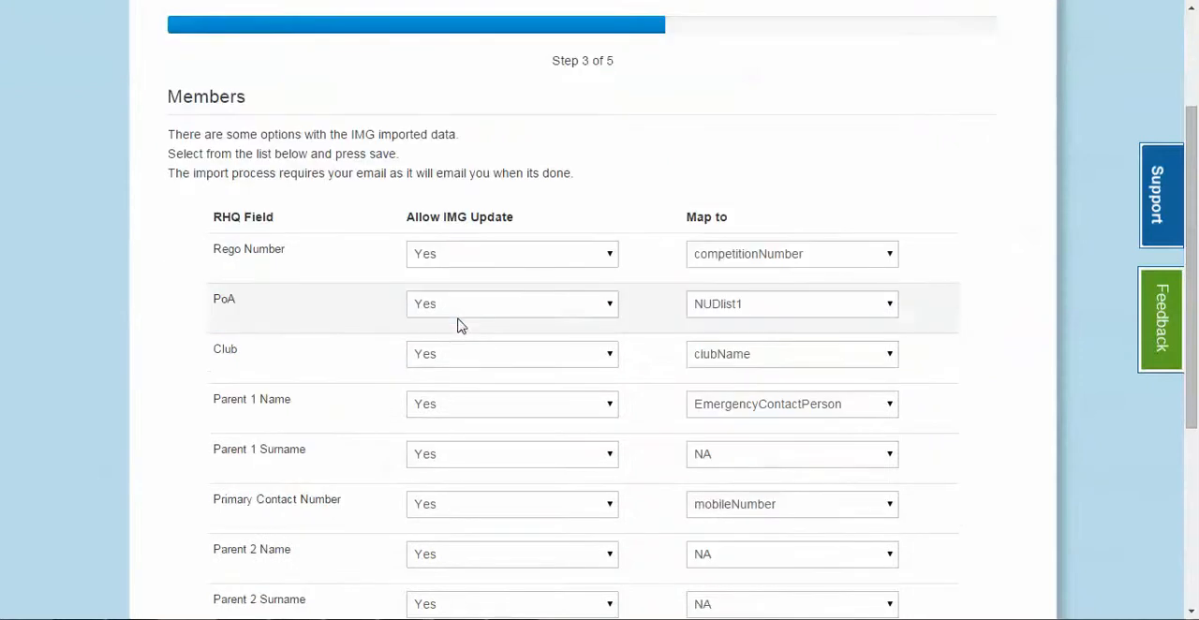
click(530, 309)
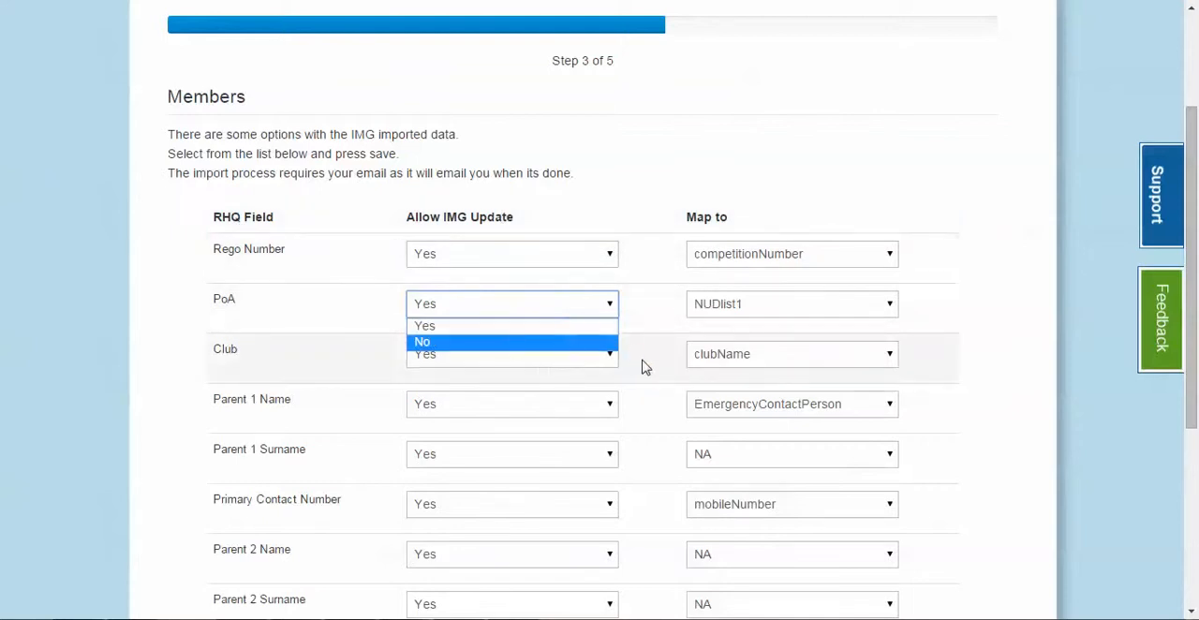
click(815, 256)
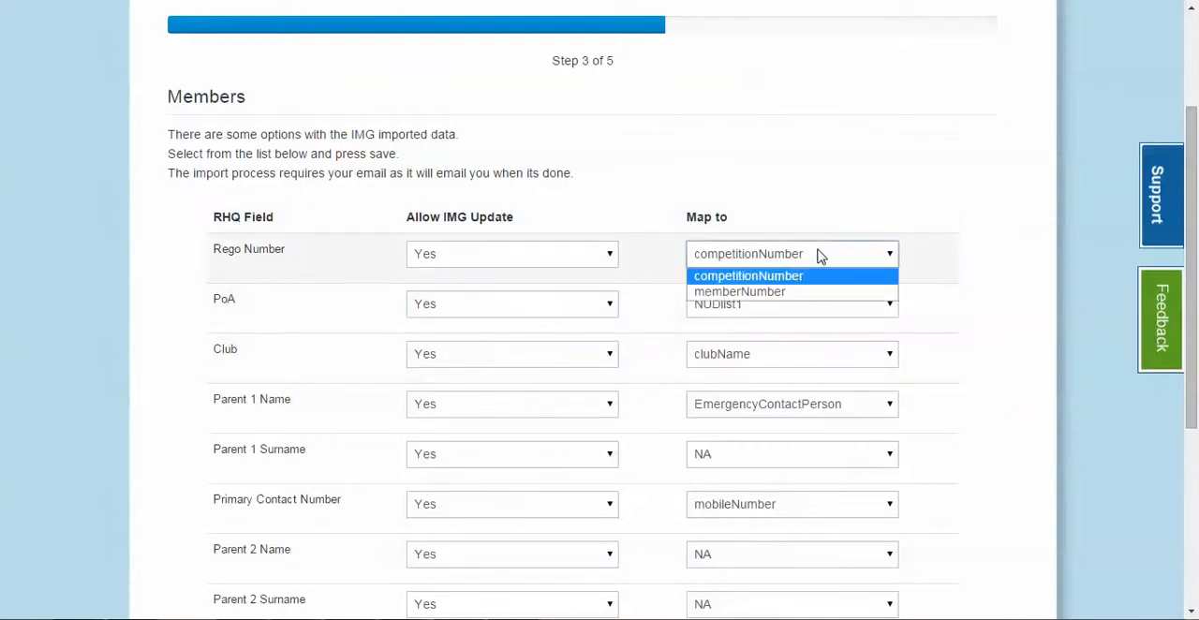
click(685, 239)
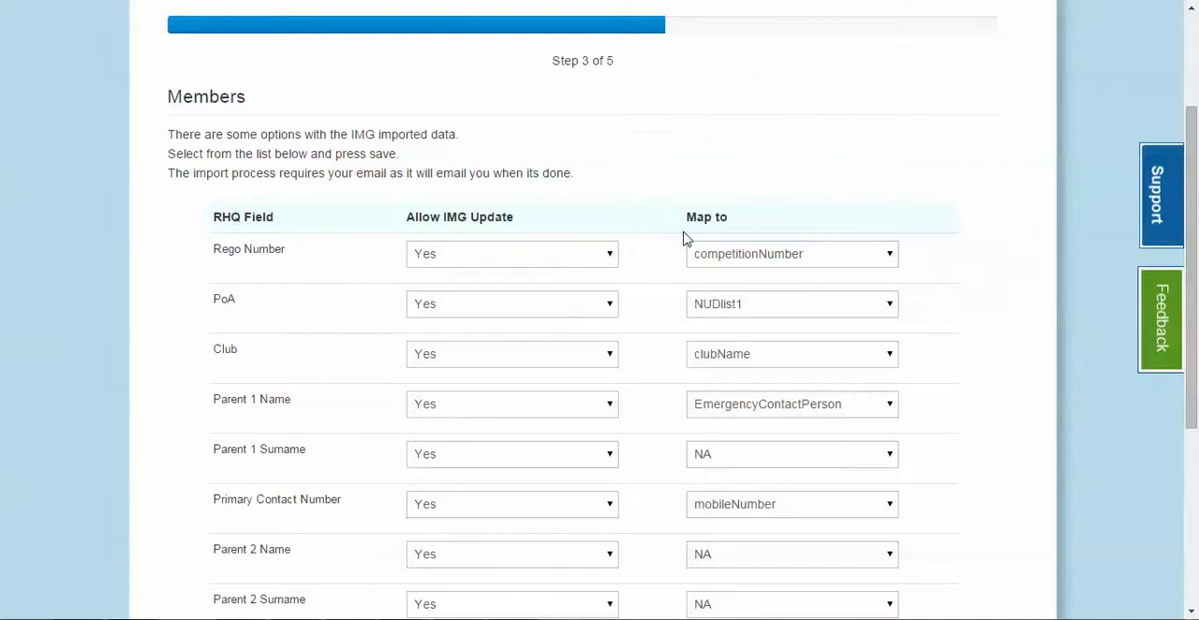
Save the IMG field mapping options and start the member import process
scroll(666, 344, down, 2)
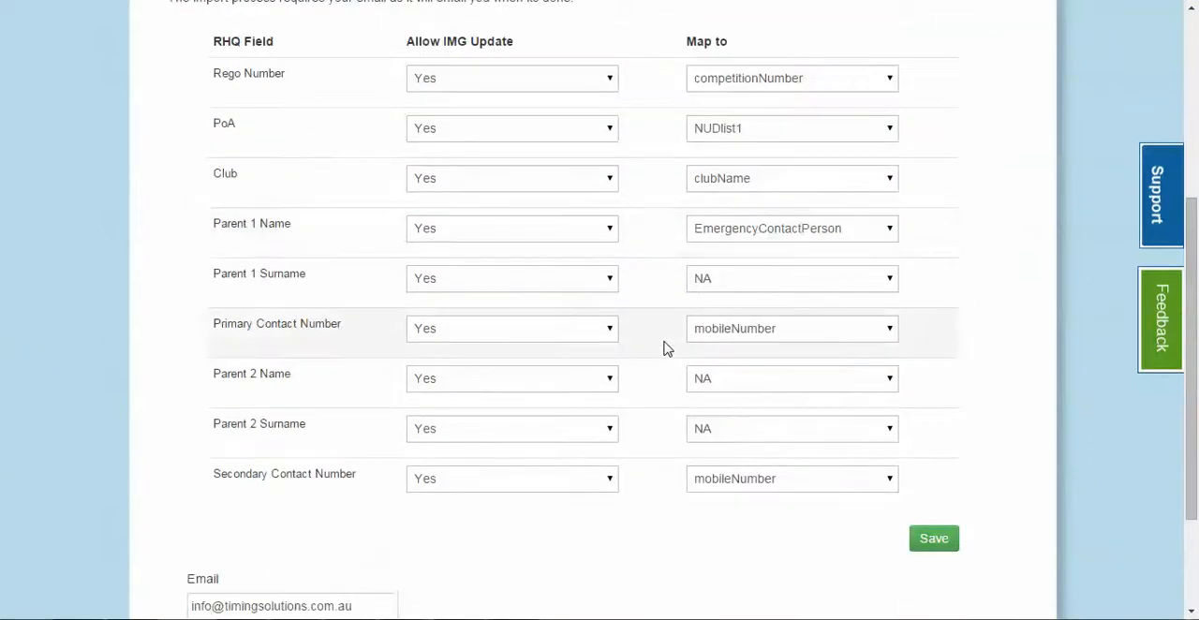
scroll(666, 348, down, 1)
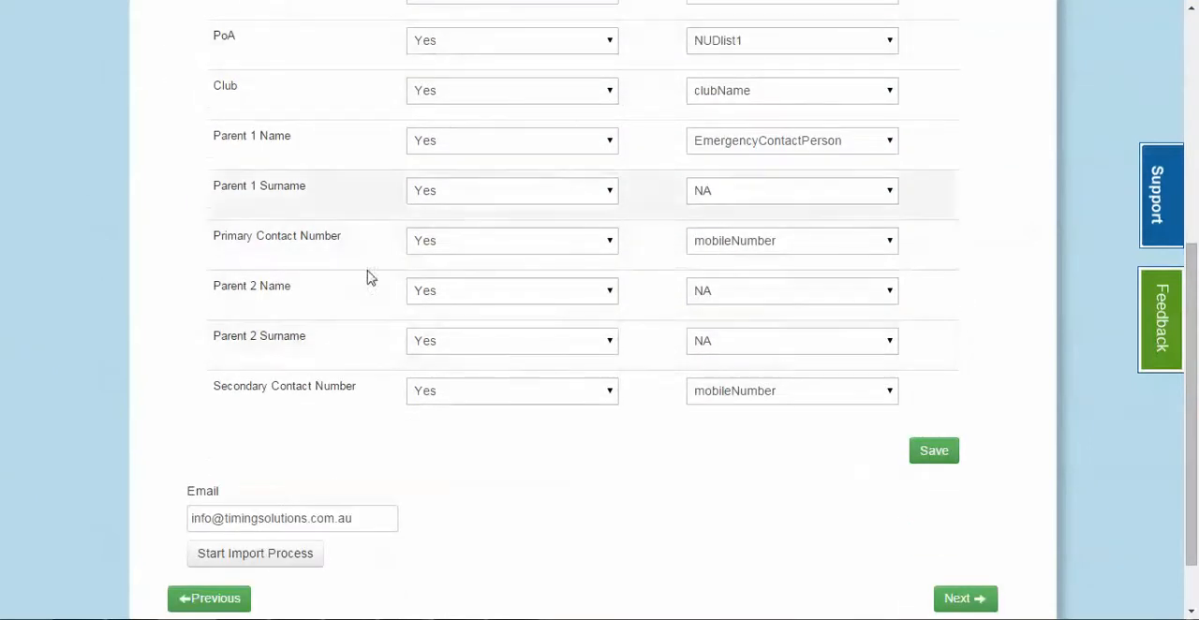
click(932, 450)
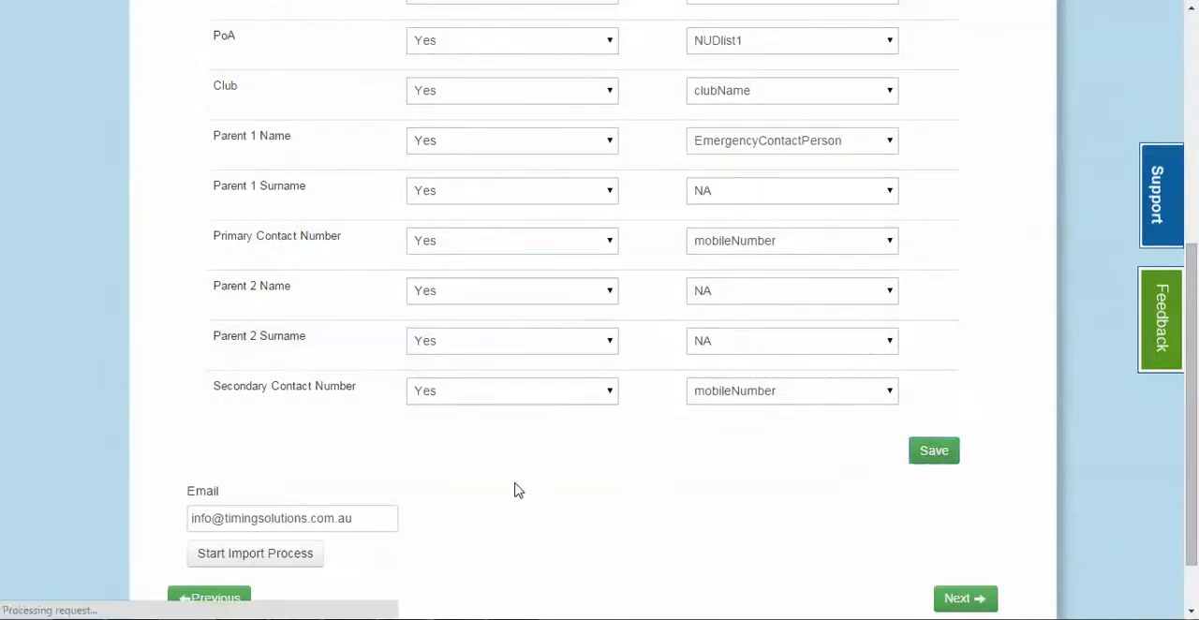
scroll(510, 481, down, 5)
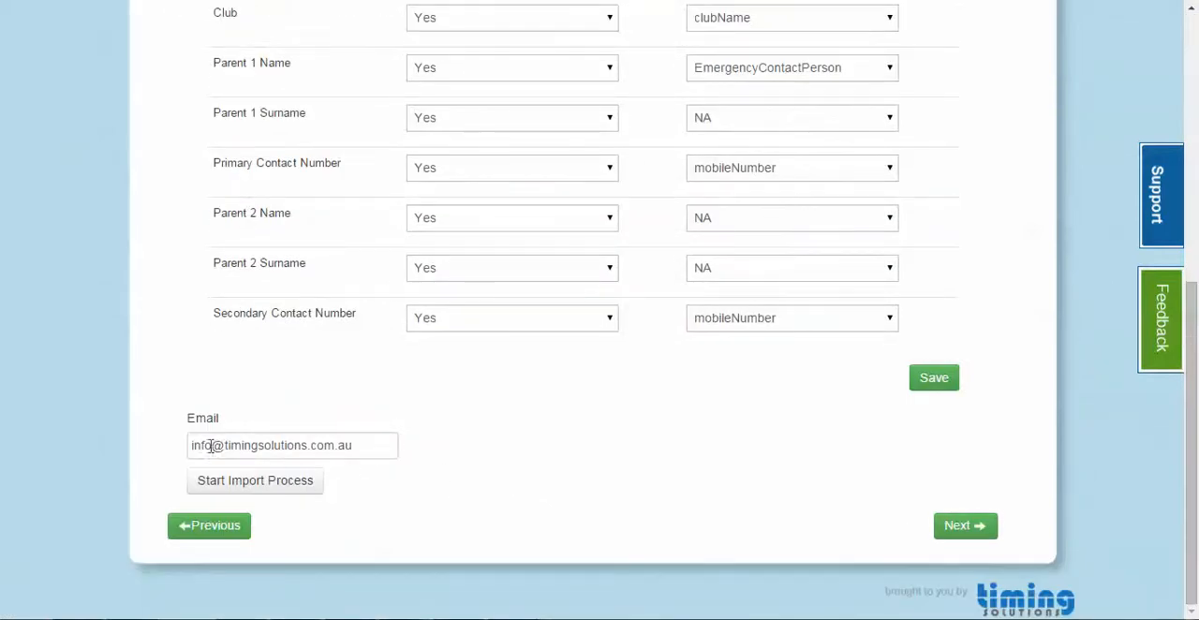
click(286, 492)
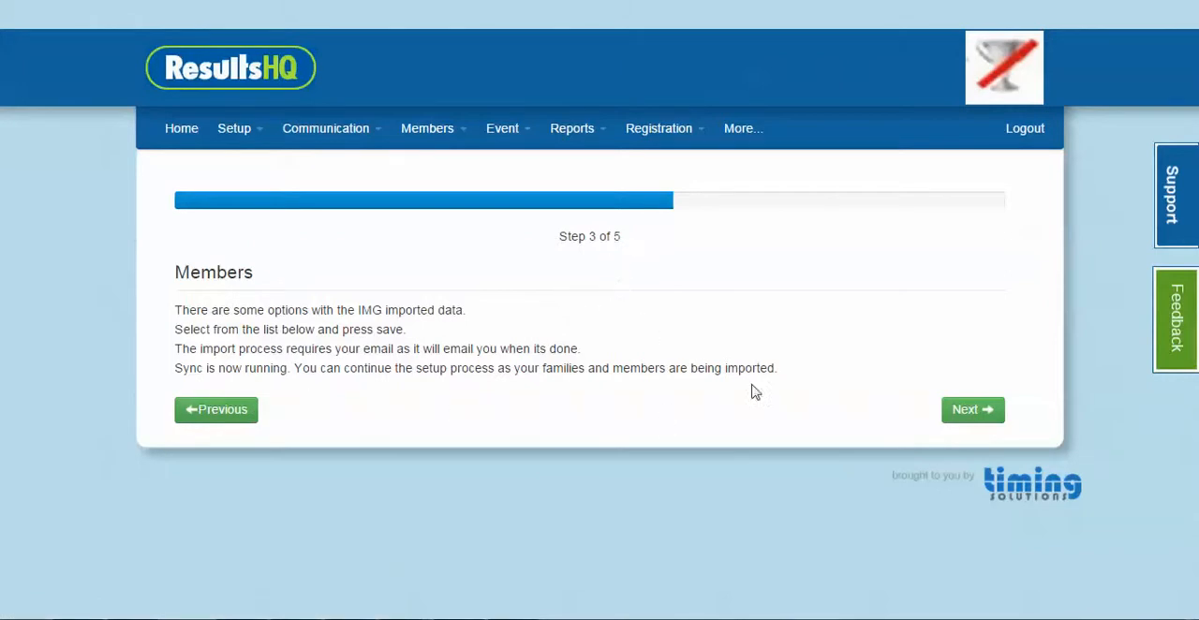
Continue to the Event Calendar step and read the IMGSync Complete notification email
click(982, 416)
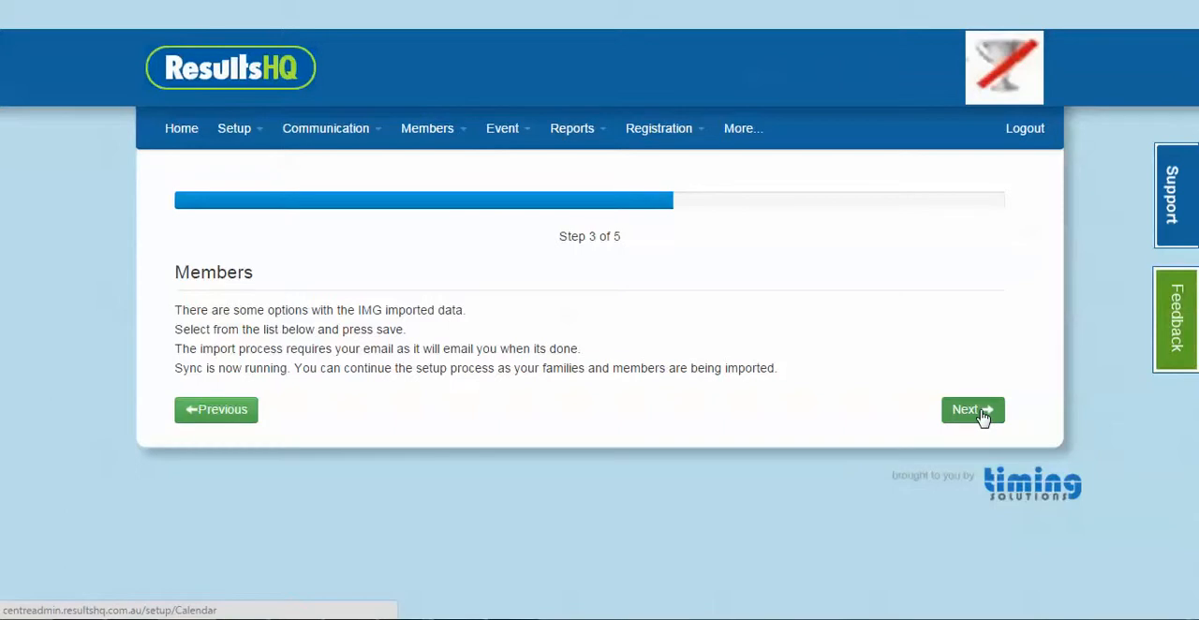
scroll(784, 420, down, 2)
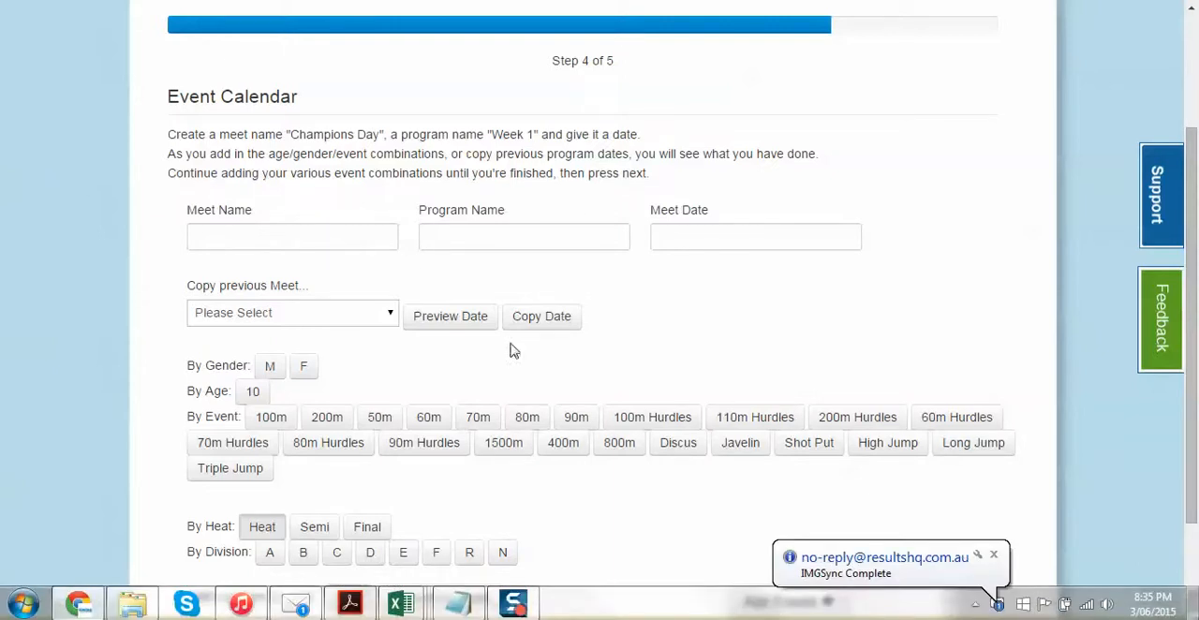
click(891, 571)
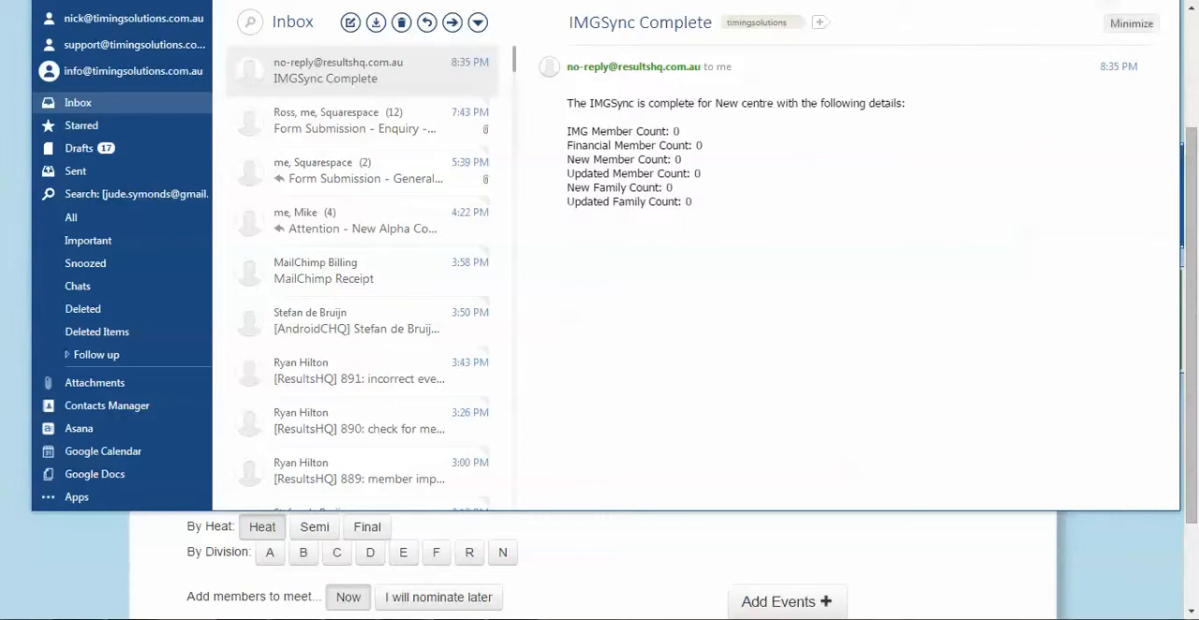
click(1105, 5)
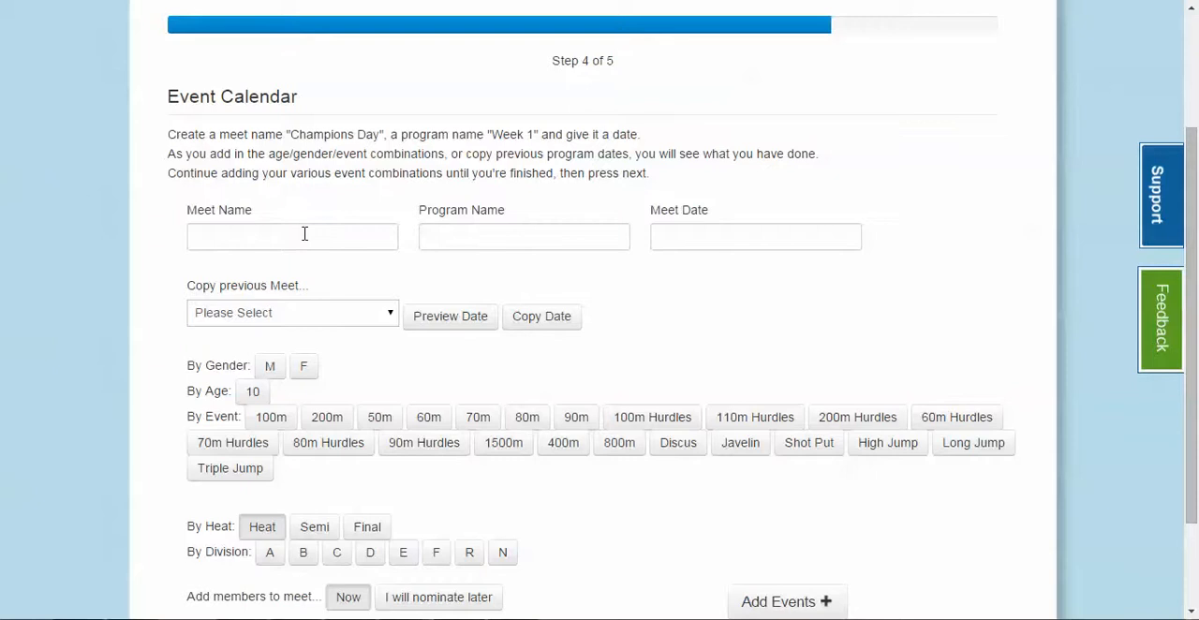
Enter First Day of Season as the meet name, Program 1 as the program name and 26/06/2015 as the meet date
click(248, 236)
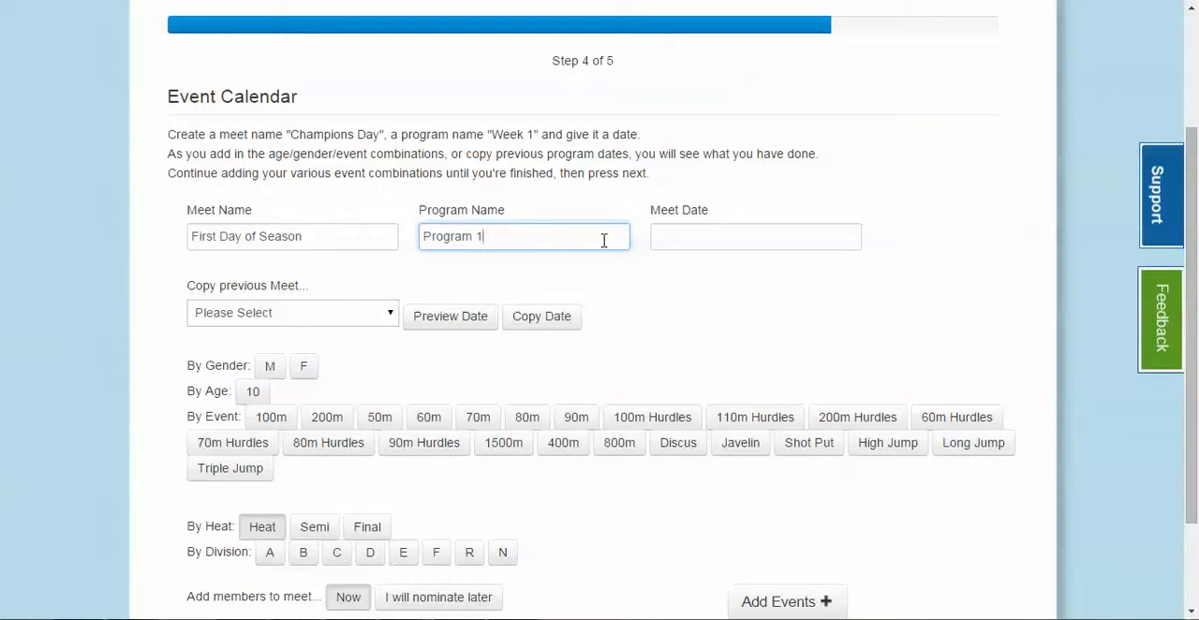
click(702, 238)
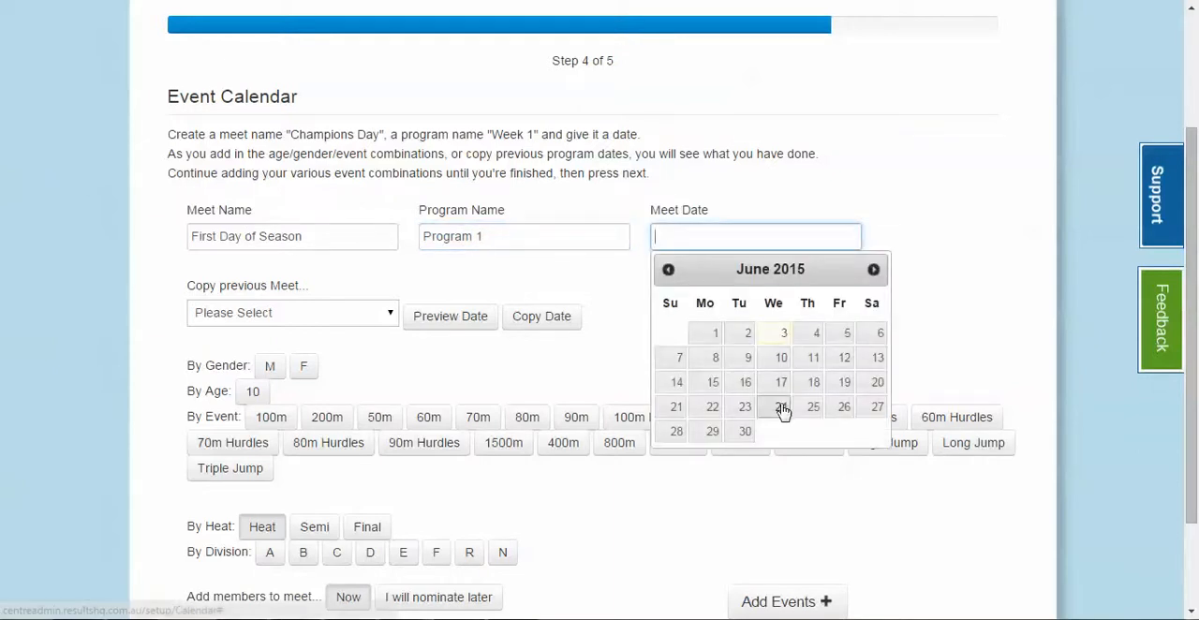
click(842, 410)
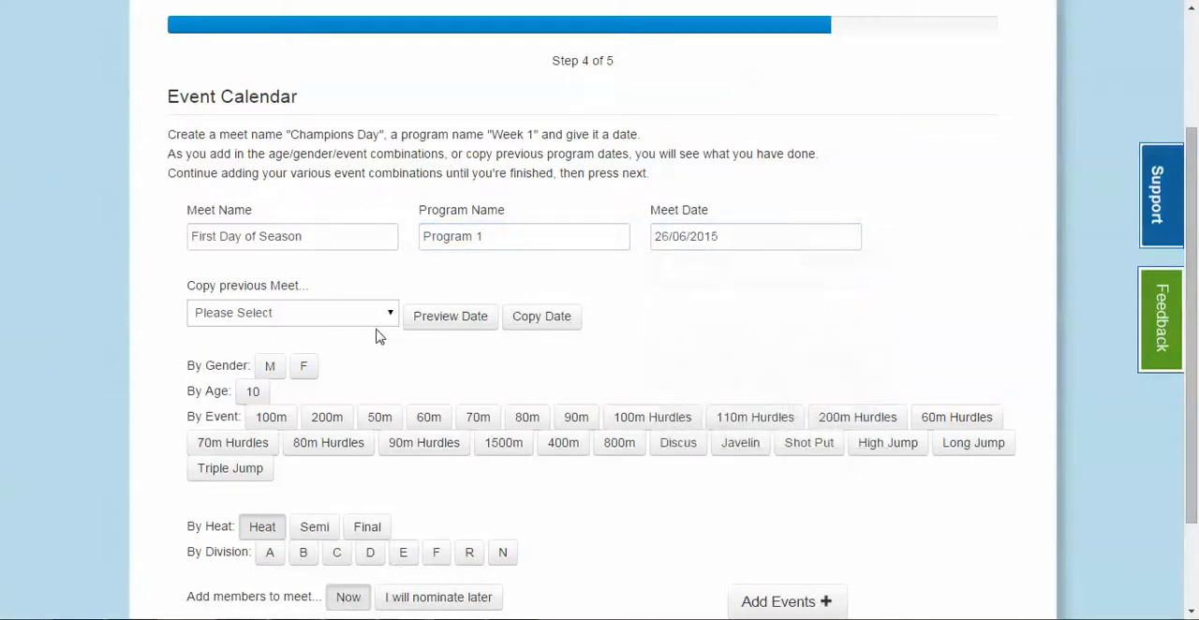
Check which previous meets are available to copy into the event calendar
click(328, 320)
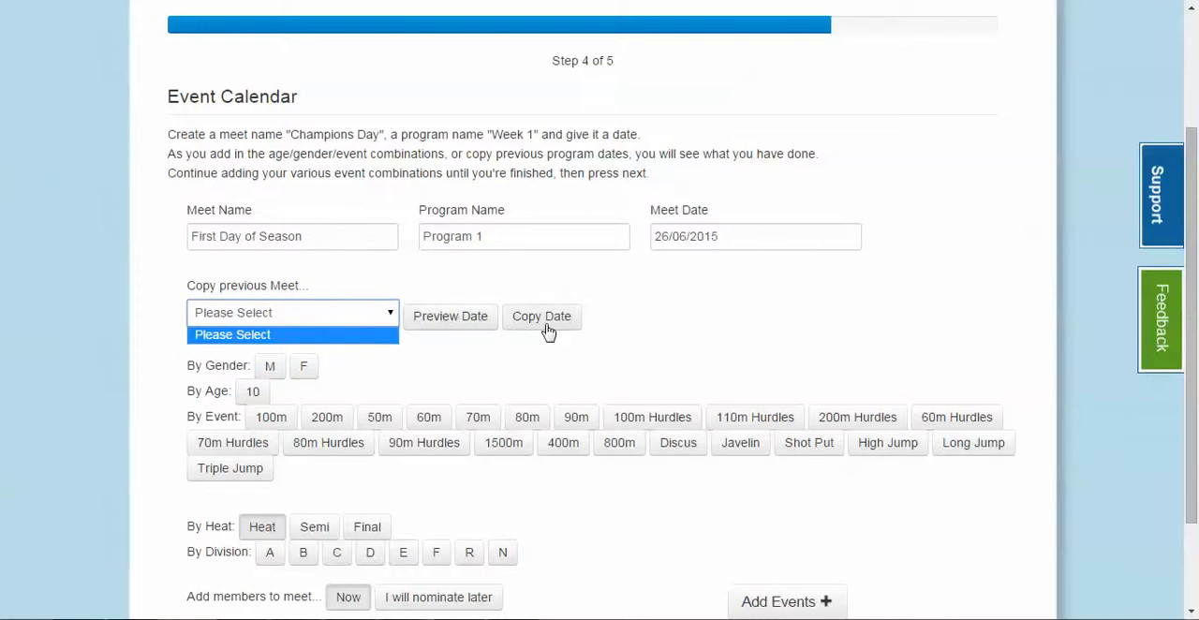
scroll(707, 348, down, 2)
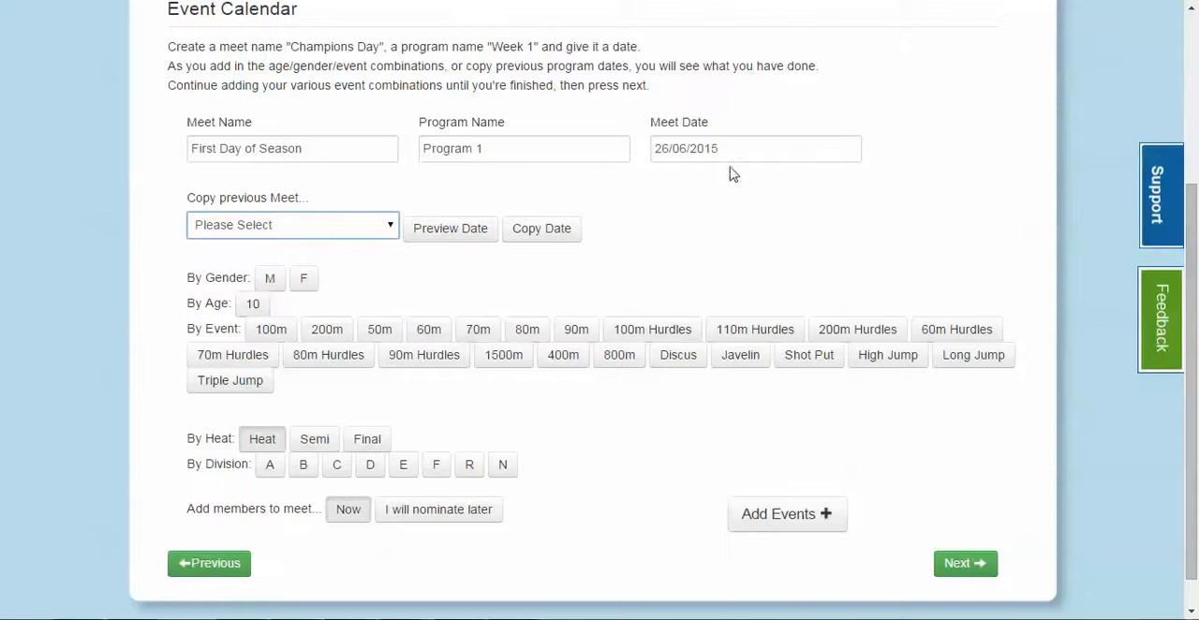
click(581, 434)
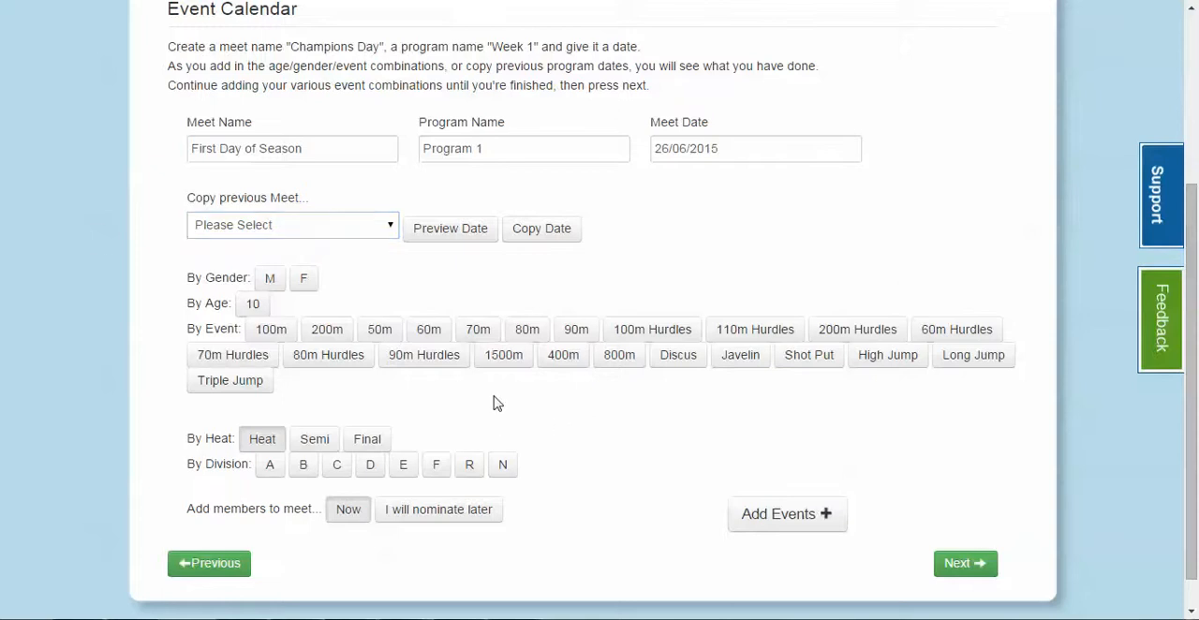
Add heats for both genders aged 10: 200m, 60m, 70m, 110m Hurdles, Discus, Javelin and Triple Jump, with members added now
click(269, 283)
click(303, 284)
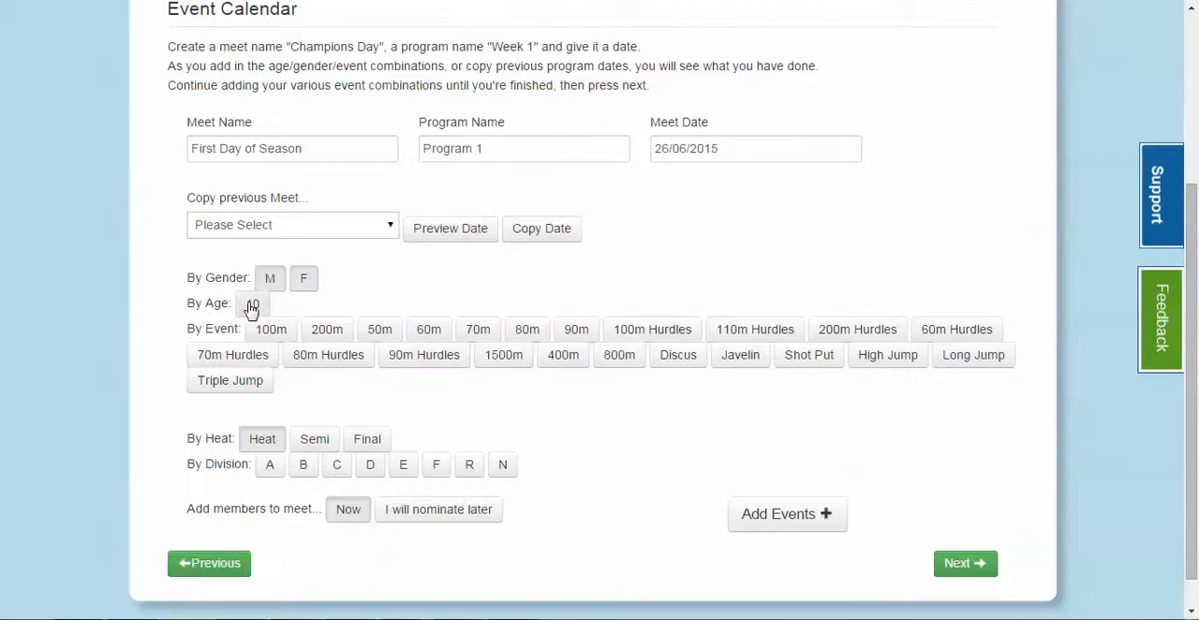
click(255, 305)
click(428, 333)
click(489, 332)
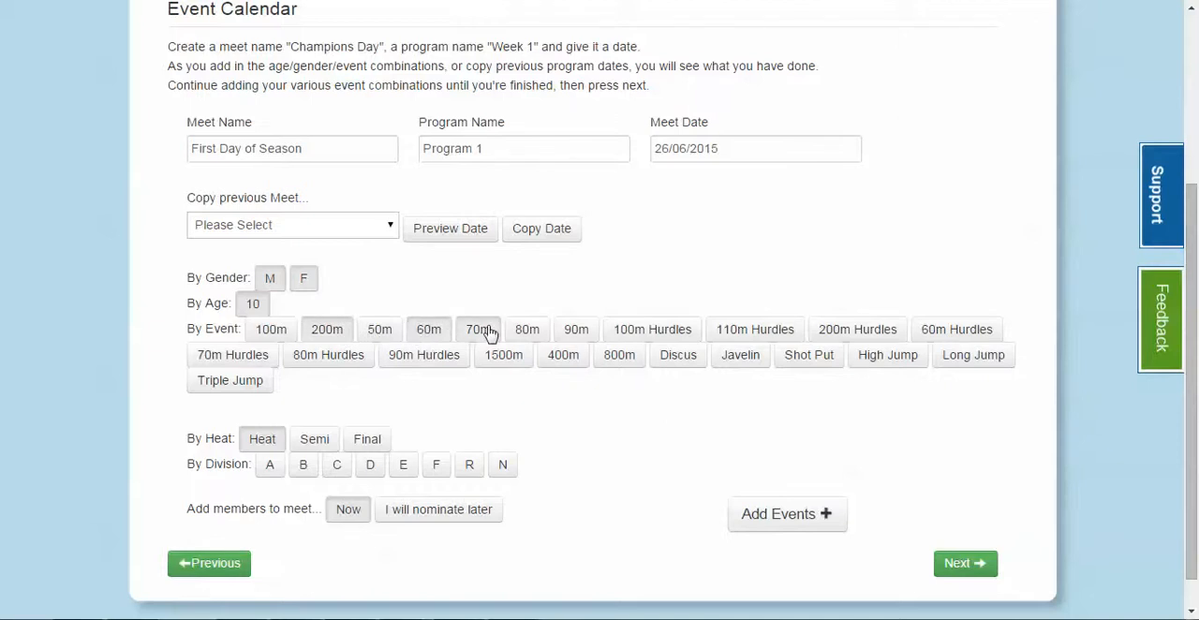
click(262, 379)
click(689, 359)
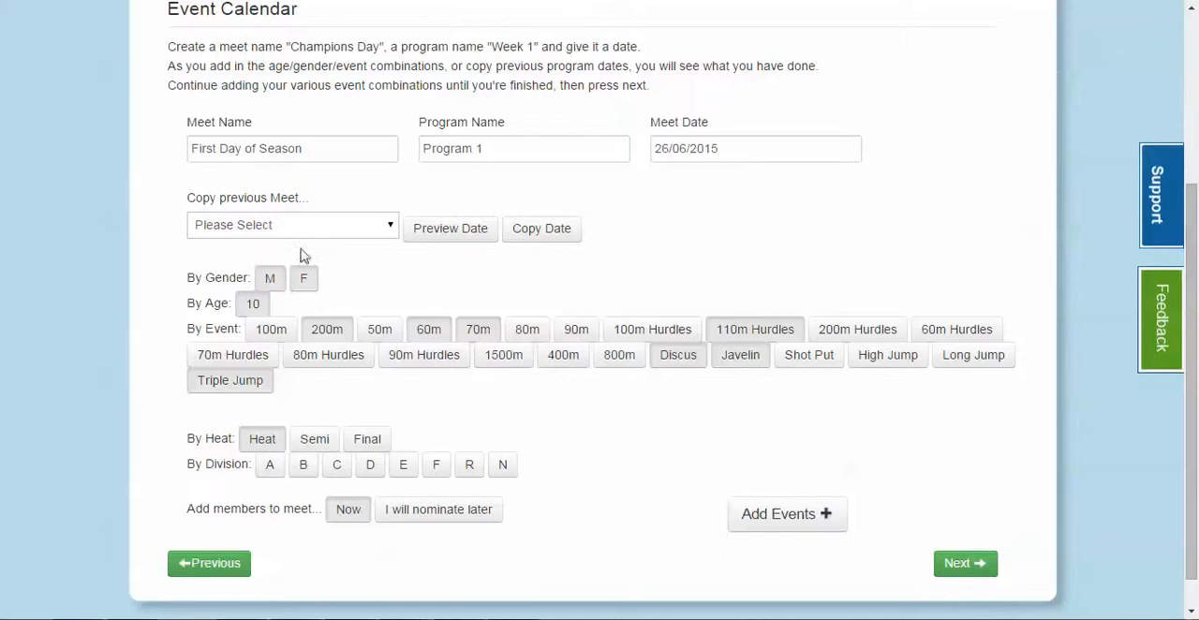
click(362, 520)
click(779, 517)
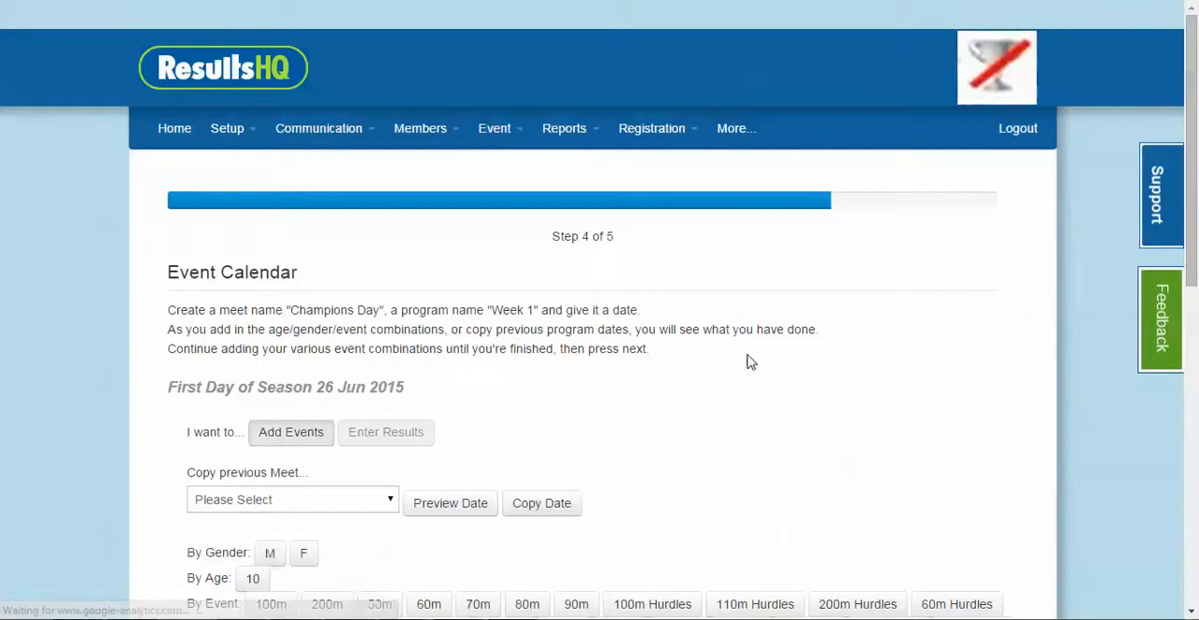
Delete the male age 10 60m heat from the event matrix and confirm the deletion
scroll(660, 342, down, 2)
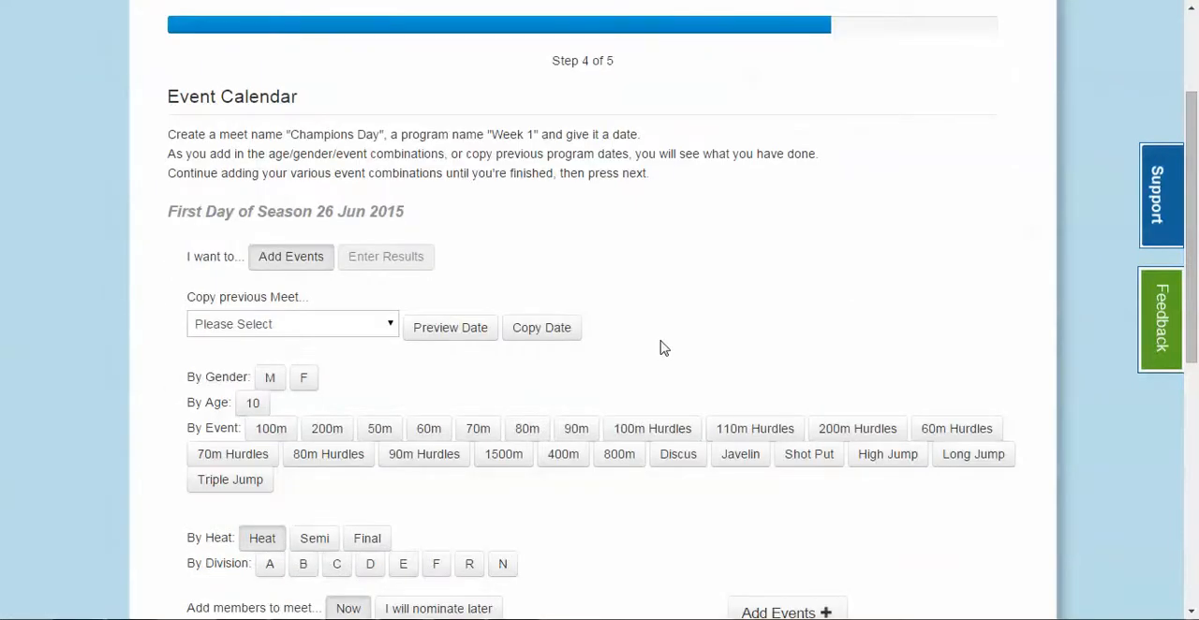
scroll(661, 345, down, 3)
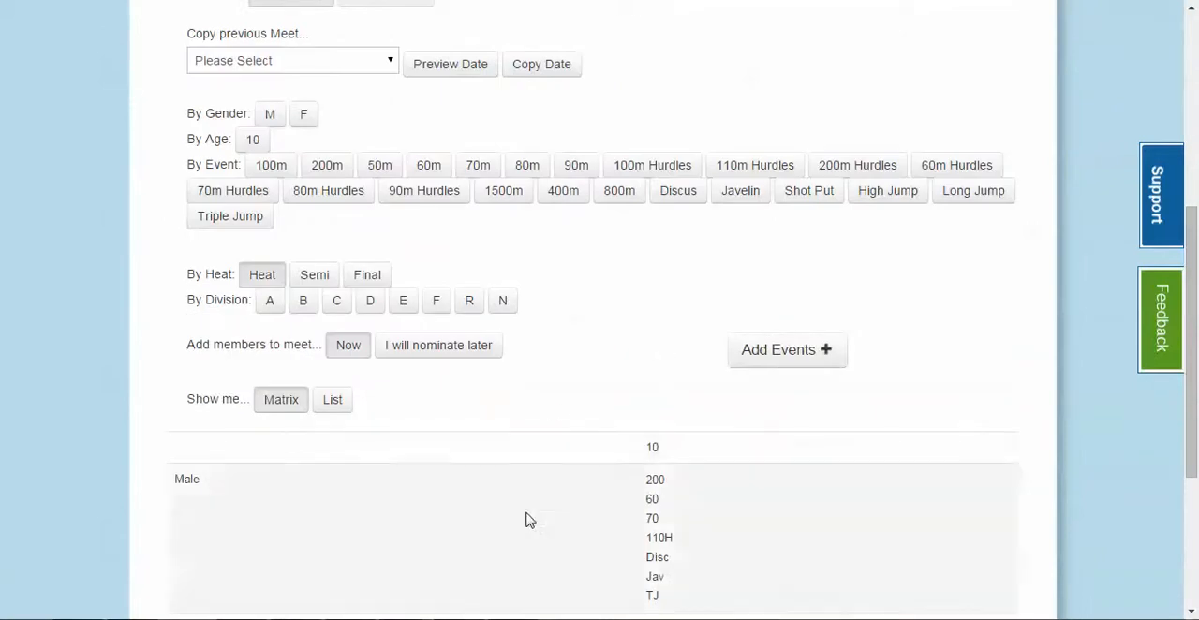
scroll(584, 403, down, 3)
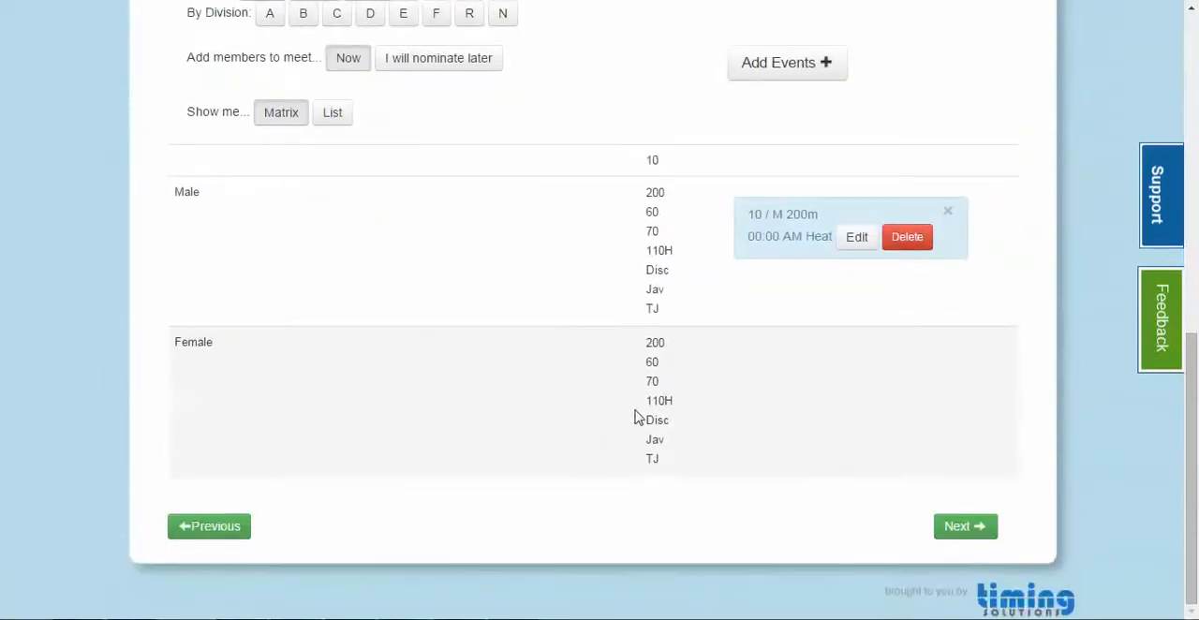
mouse_move(669, 202)
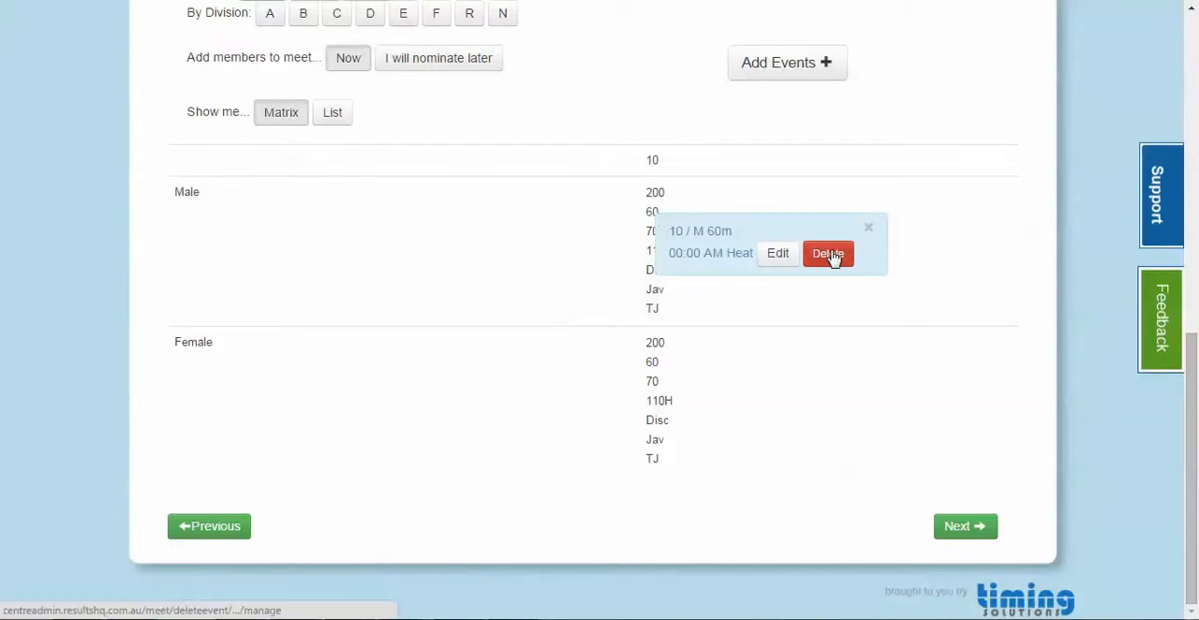
click(830, 254)
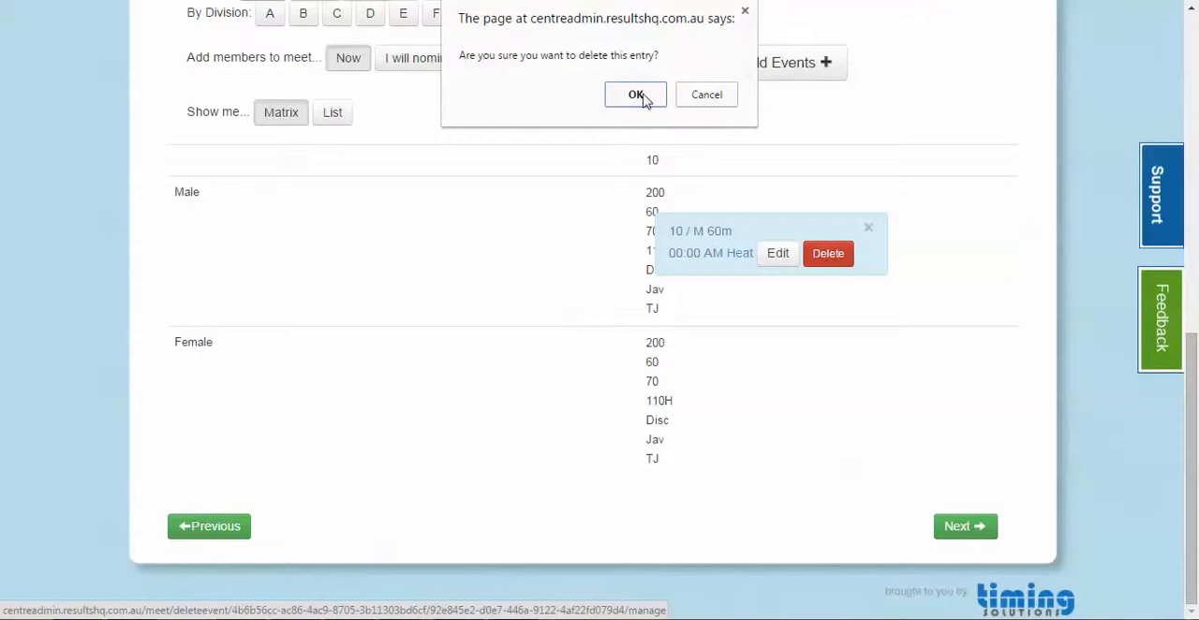
click(645, 98)
click(643, 137)
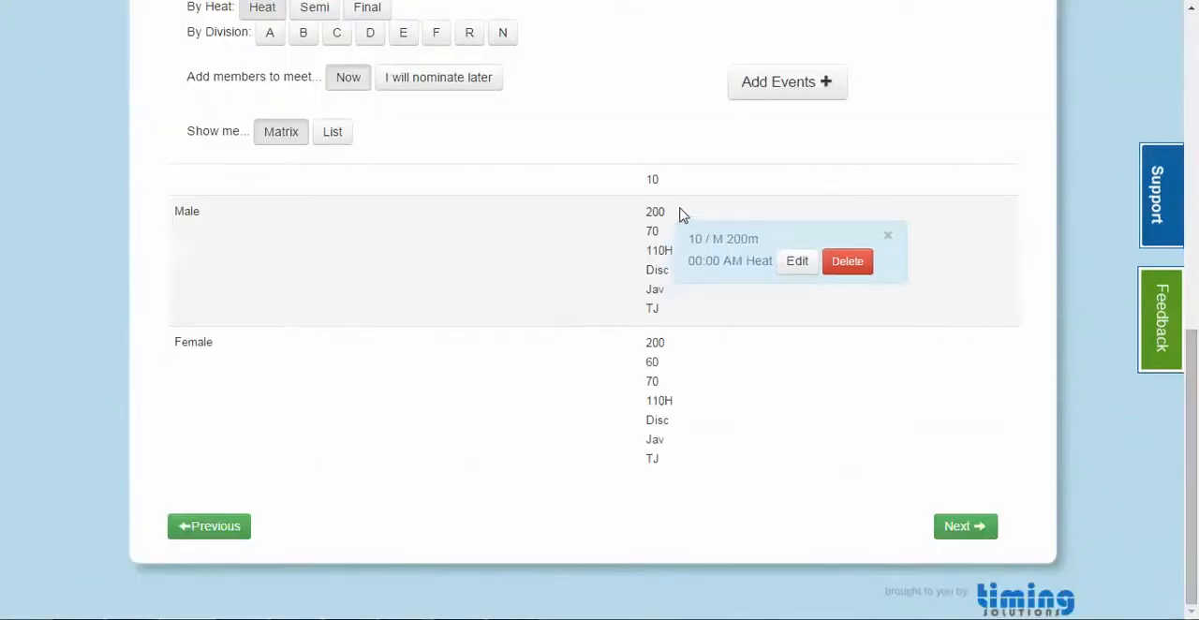
Review the meet's events in the list view, then return to the matrix view
scroll(759, 419, up, 3)
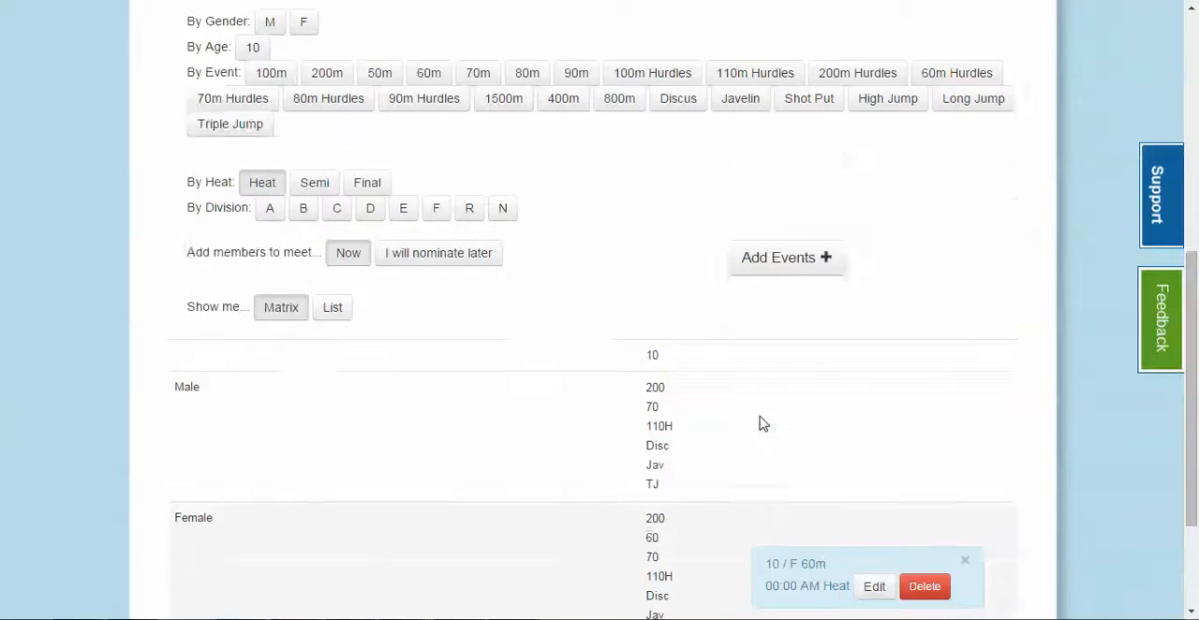
scroll(763, 419, up, 2)
scroll(762, 420, down, 3)
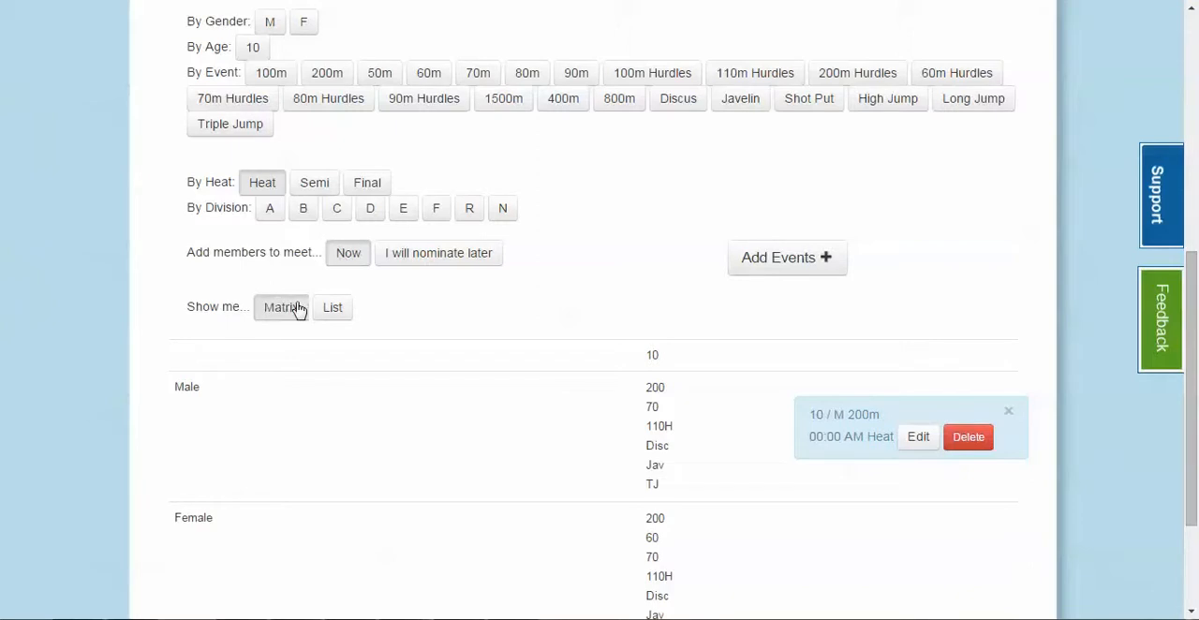
click(341, 311)
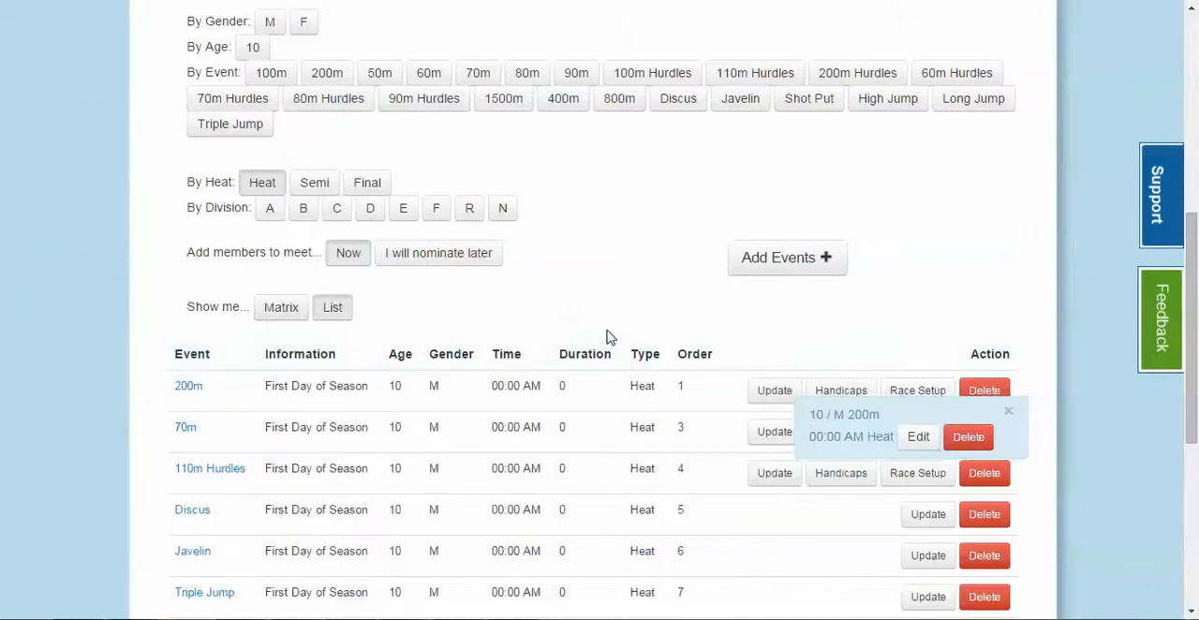
scroll(608, 337, down, 3)
scroll(607, 338, up, 1)
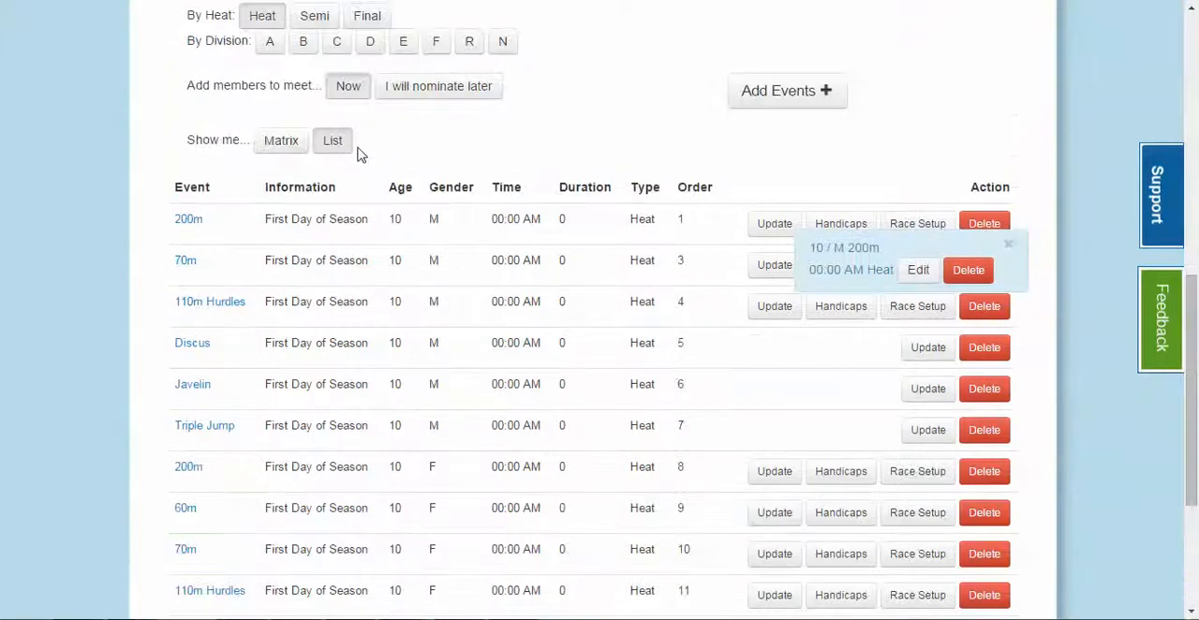
click(272, 146)
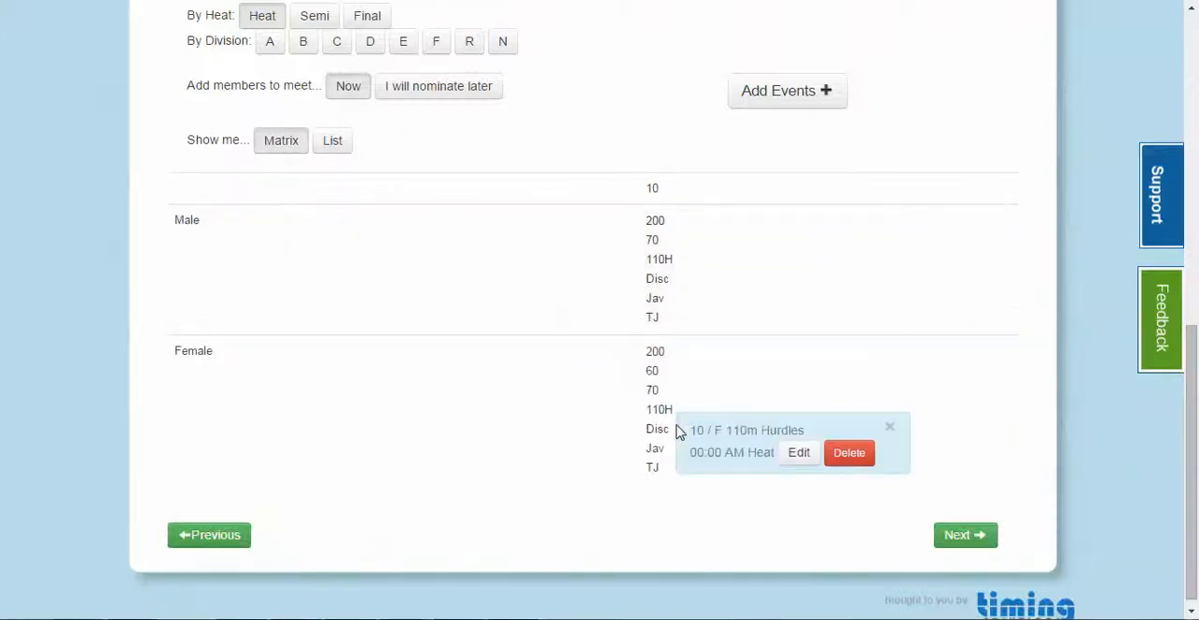
scroll(562, 137, up, 3)
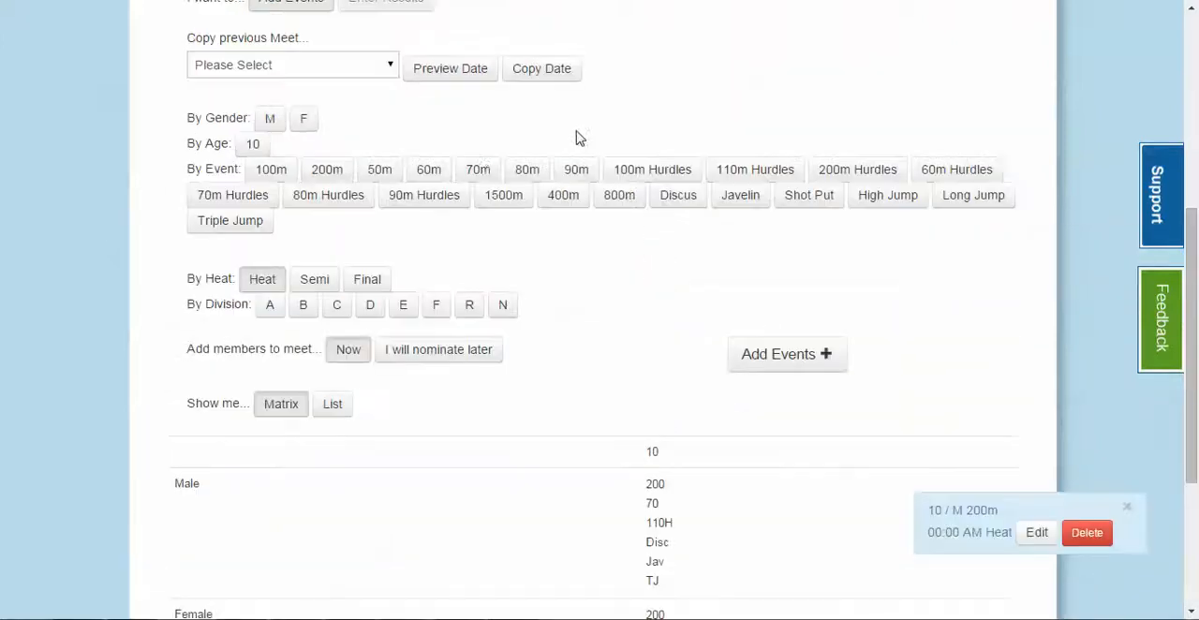
scroll(974, 281, down, 3)
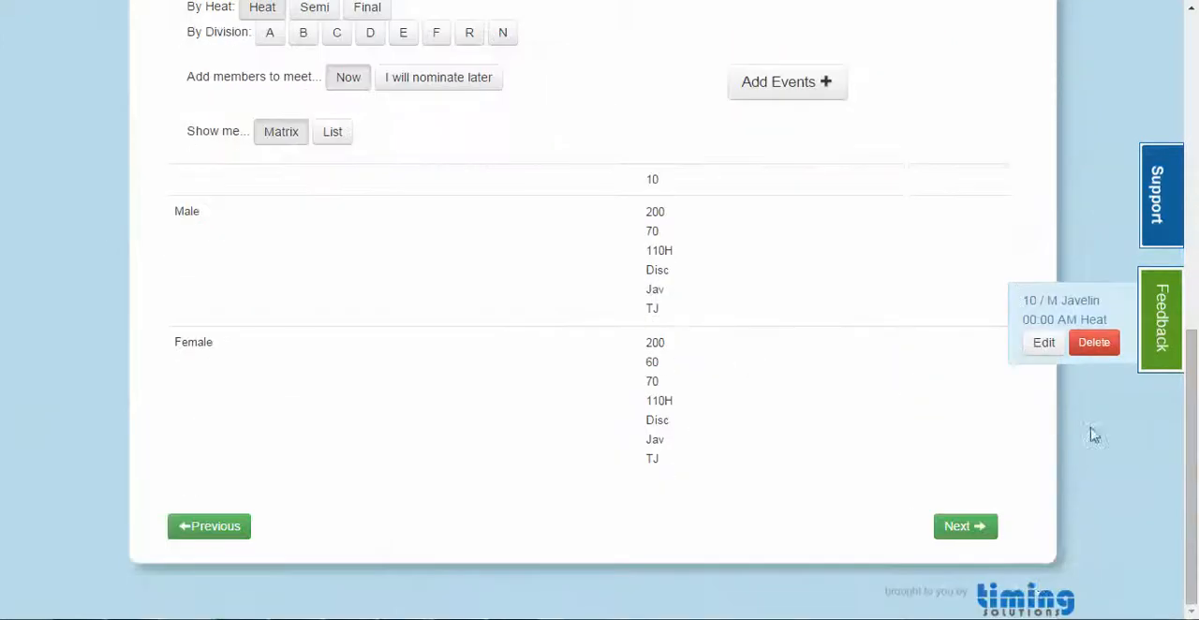
Continue past the Event Calendar to the final wizard step and complete the setup
click(977, 528)
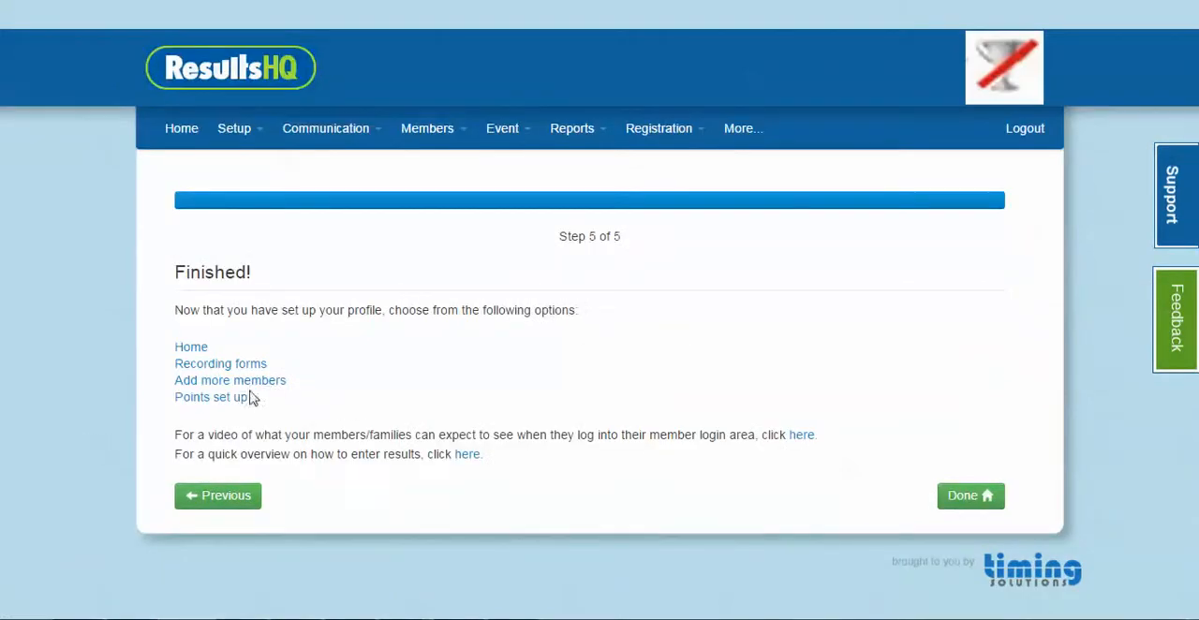
click(241, 131)
click(987, 499)
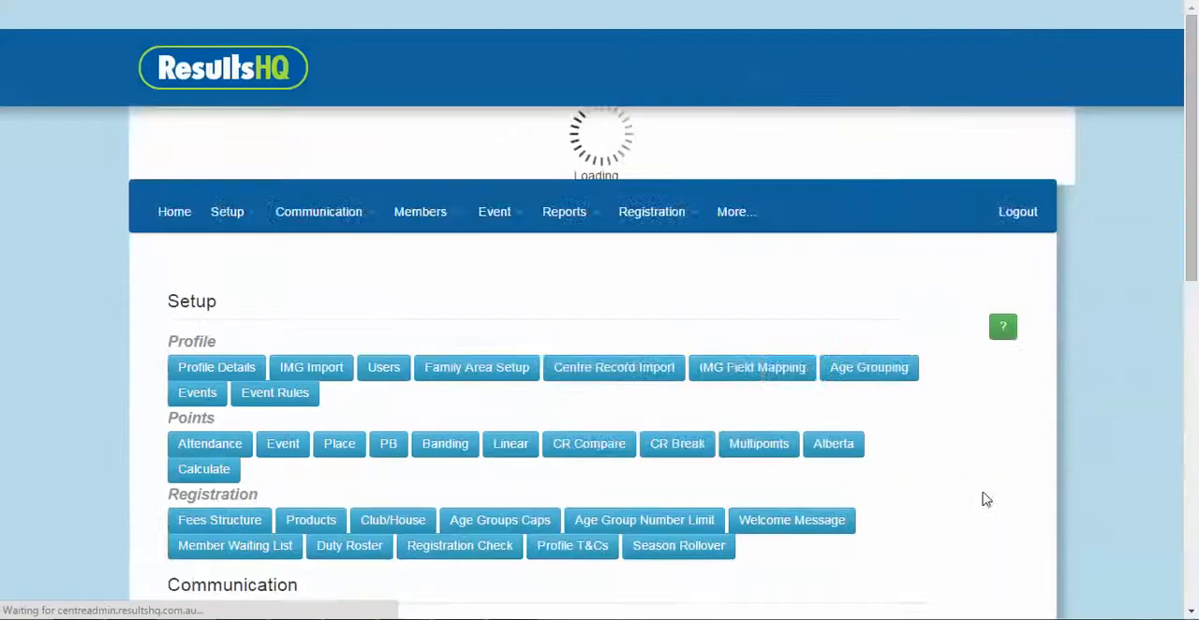
Look over the home page's Club Overview and view the male age 10 participants behind the Age Breakdown chart
scroll(412, 253, down, 5)
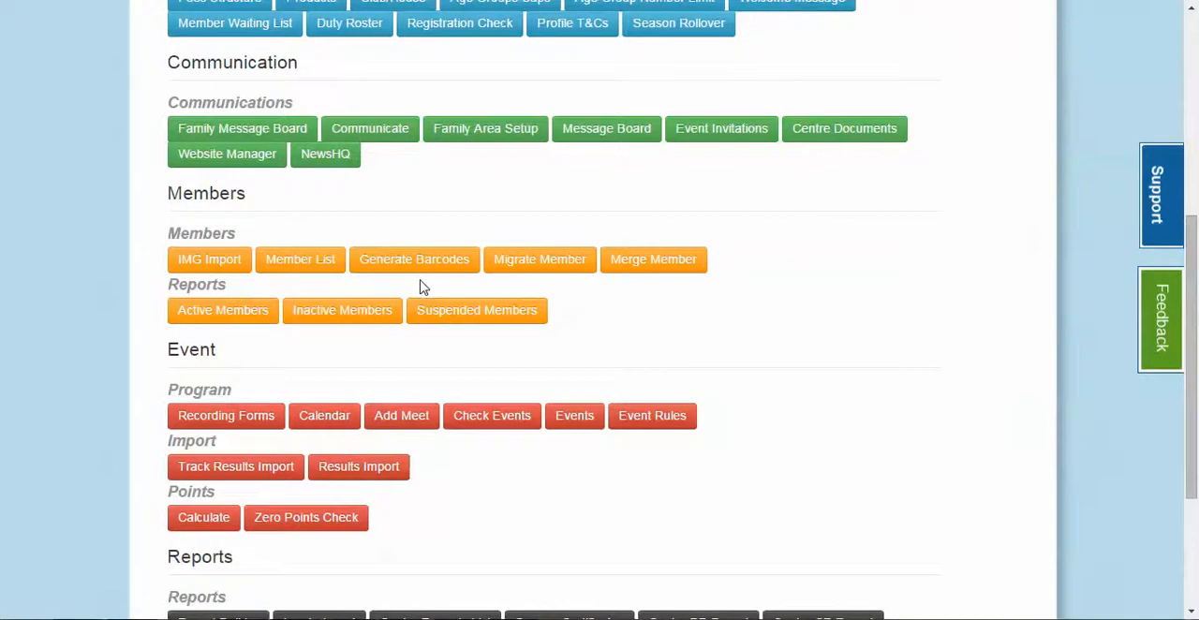
scroll(420, 284, up, 5)
click(170, 134)
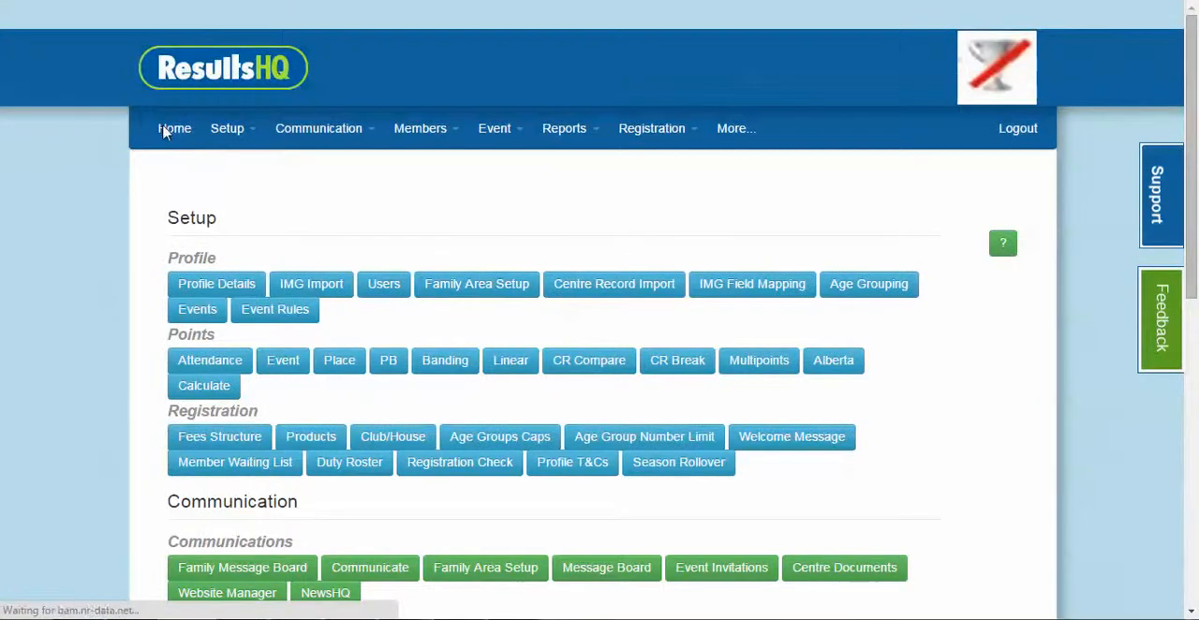
scroll(288, 318, down, 3)
scroll(289, 319, down, 2)
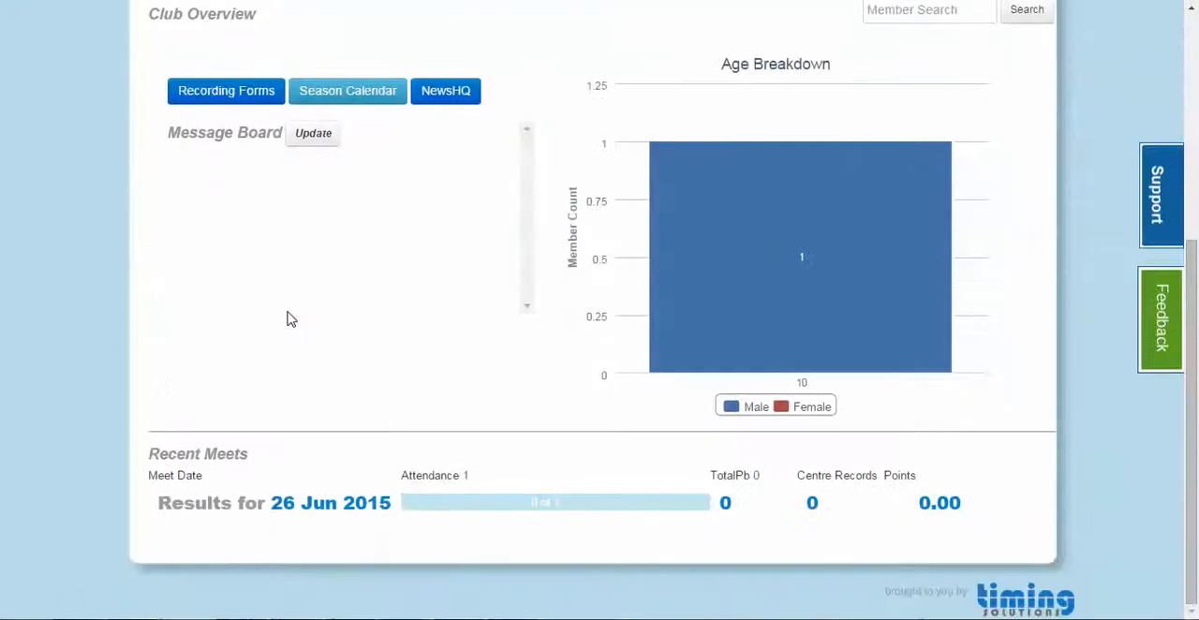
mouse_move(802, 172)
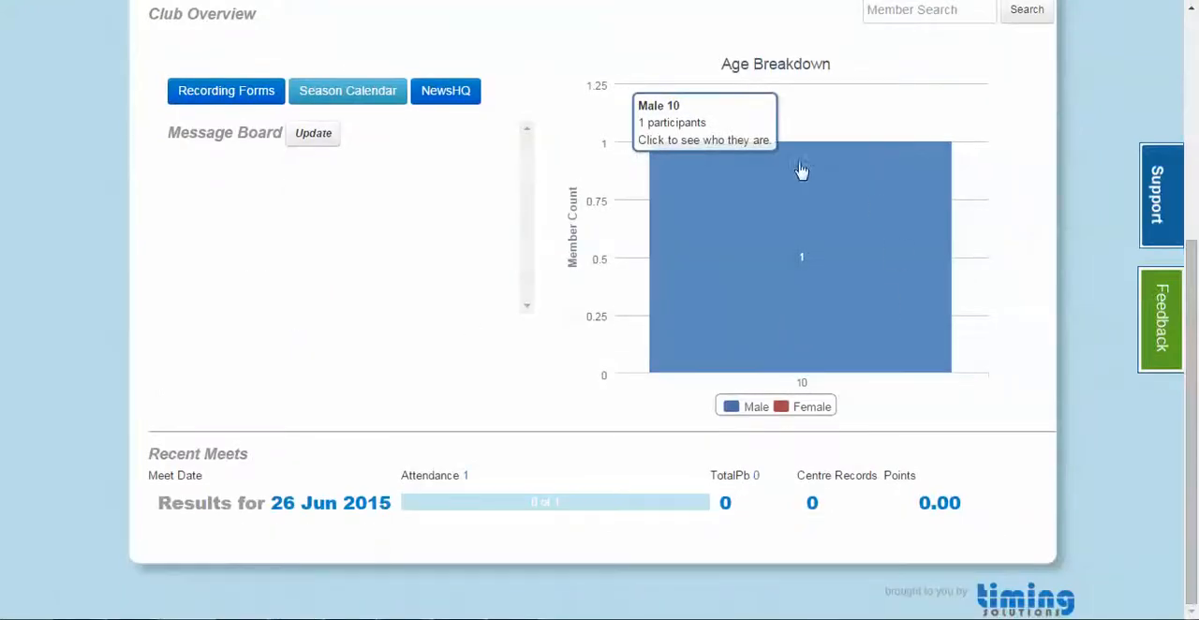
click(733, 225)
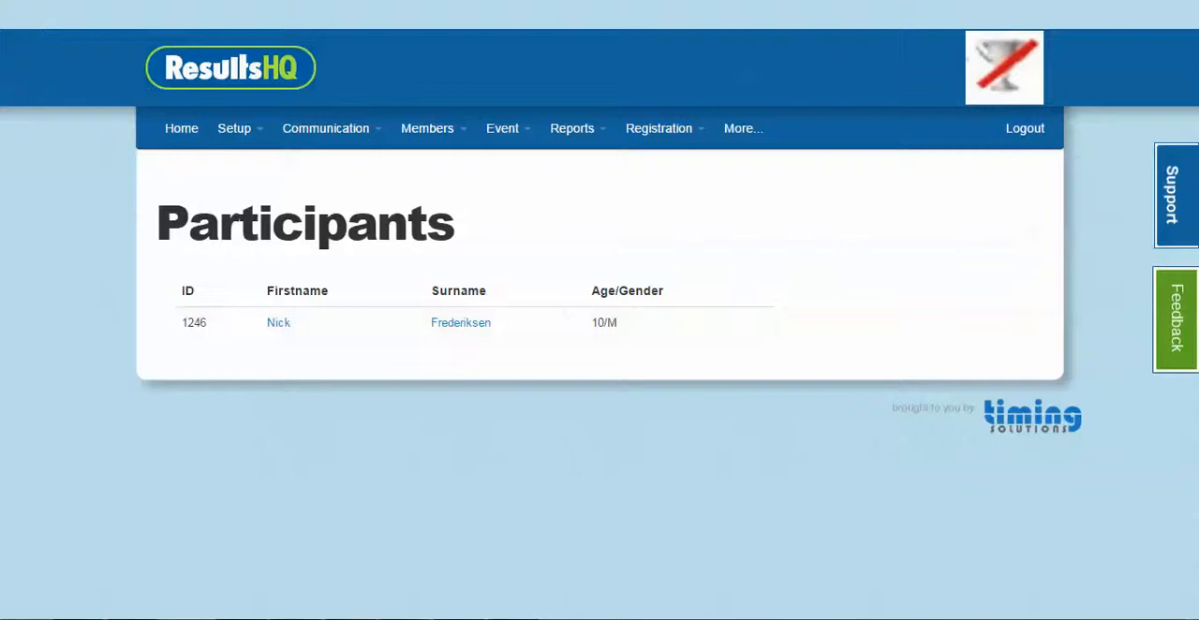
click(18, 1)
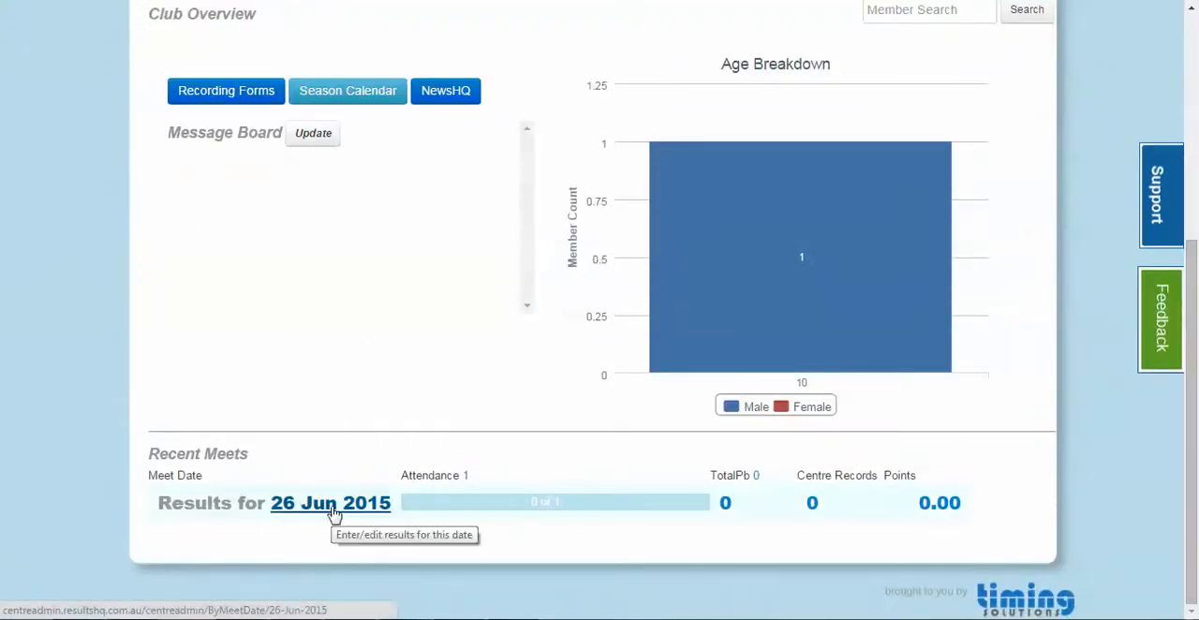
Open the 26 Jun 2015 meet's male age 10 Triple Jump heat for results entry
click(329, 506)
scroll(333, 511, down, 1)
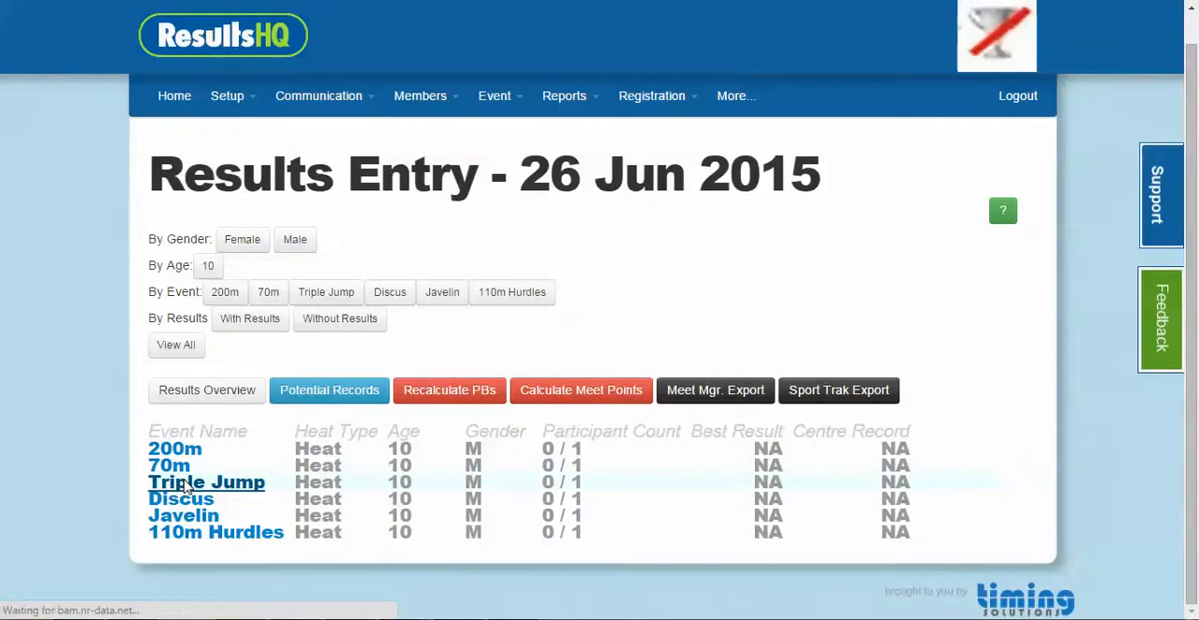
click(186, 486)
click(235, 372)
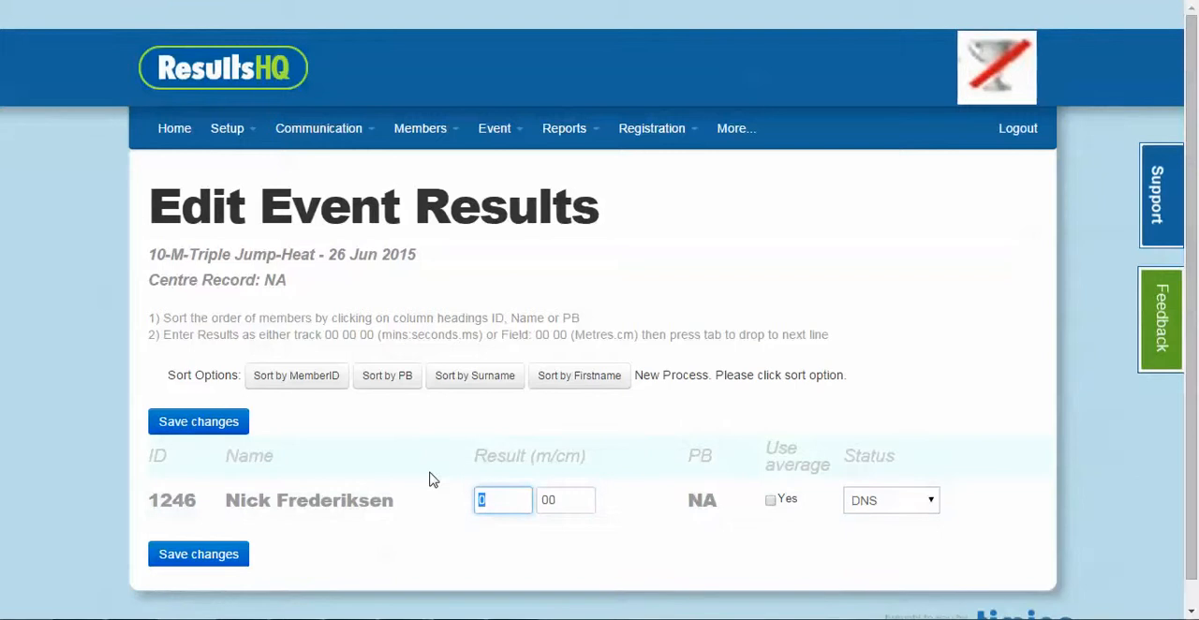
Enter 3 m 35 cm as the member's Triple Jump result and keep the status as OK
text(3)
key(Tab)
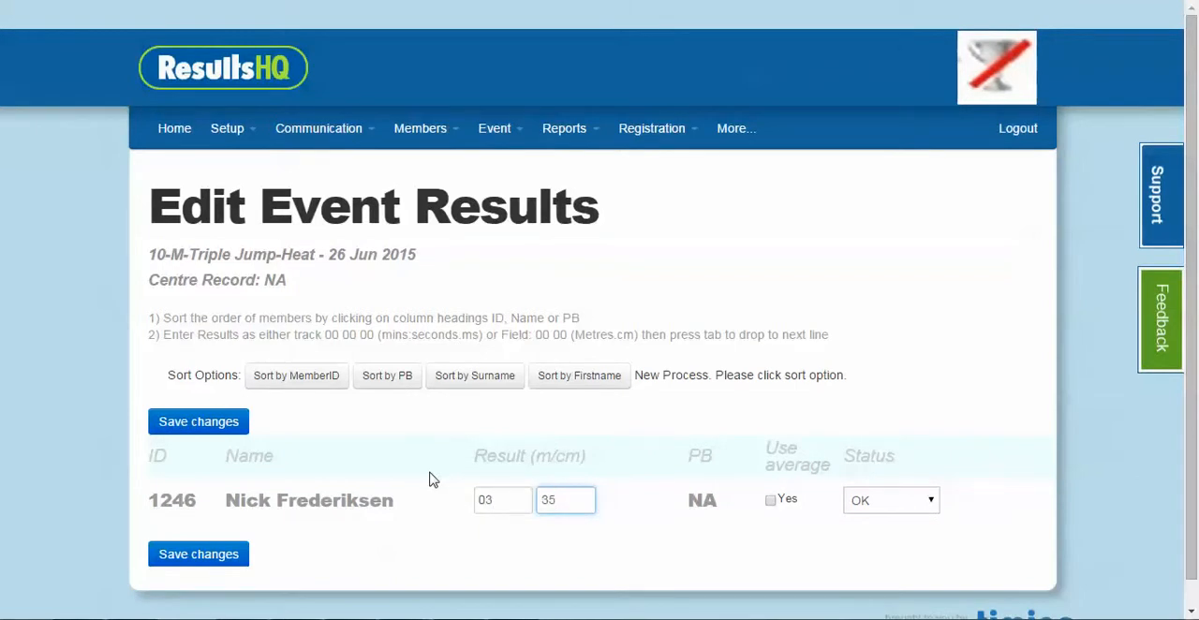
click(919, 503)
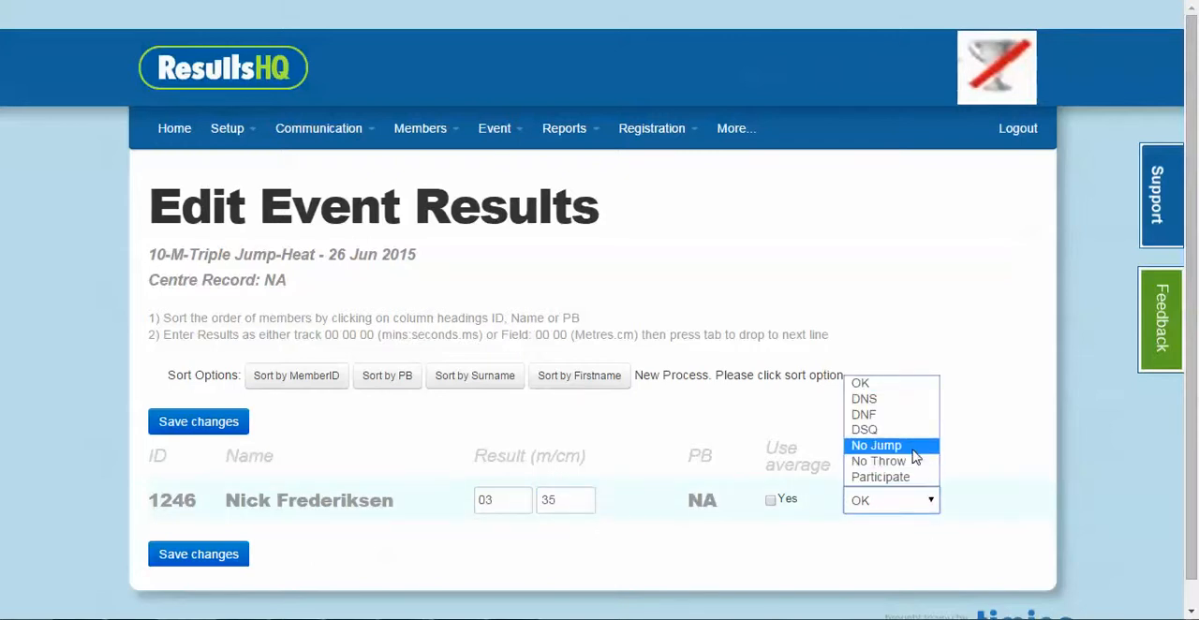
click(890, 391)
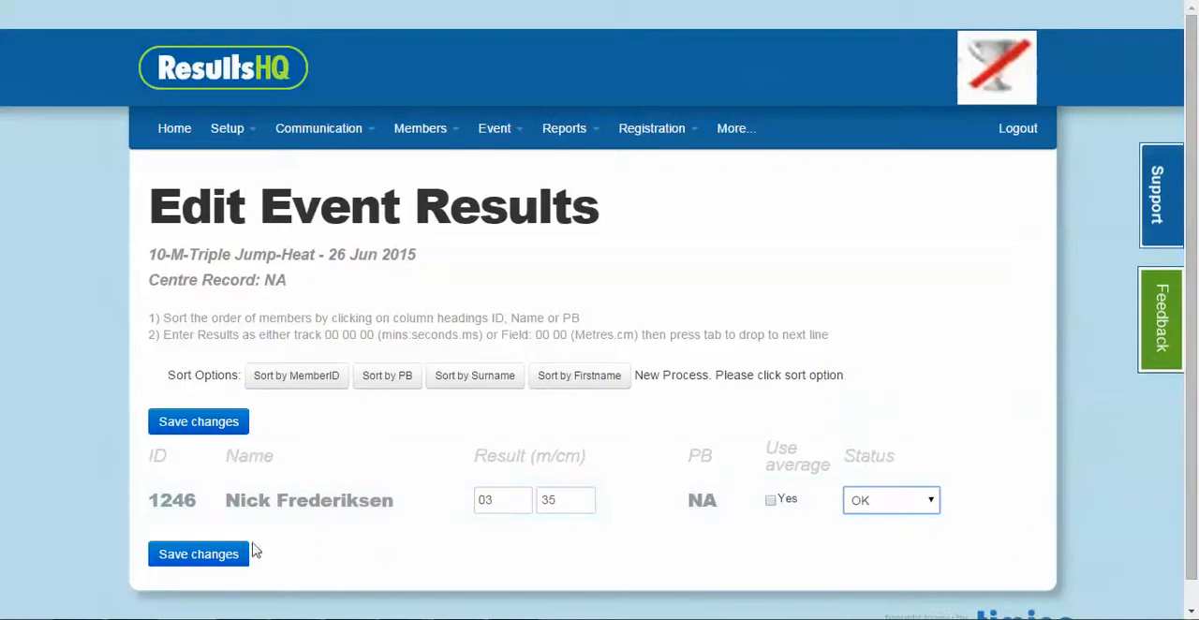
Save the Triple Jump result, accept it together with the centre record, and return to the events for 26-Jun-2015
click(209, 563)
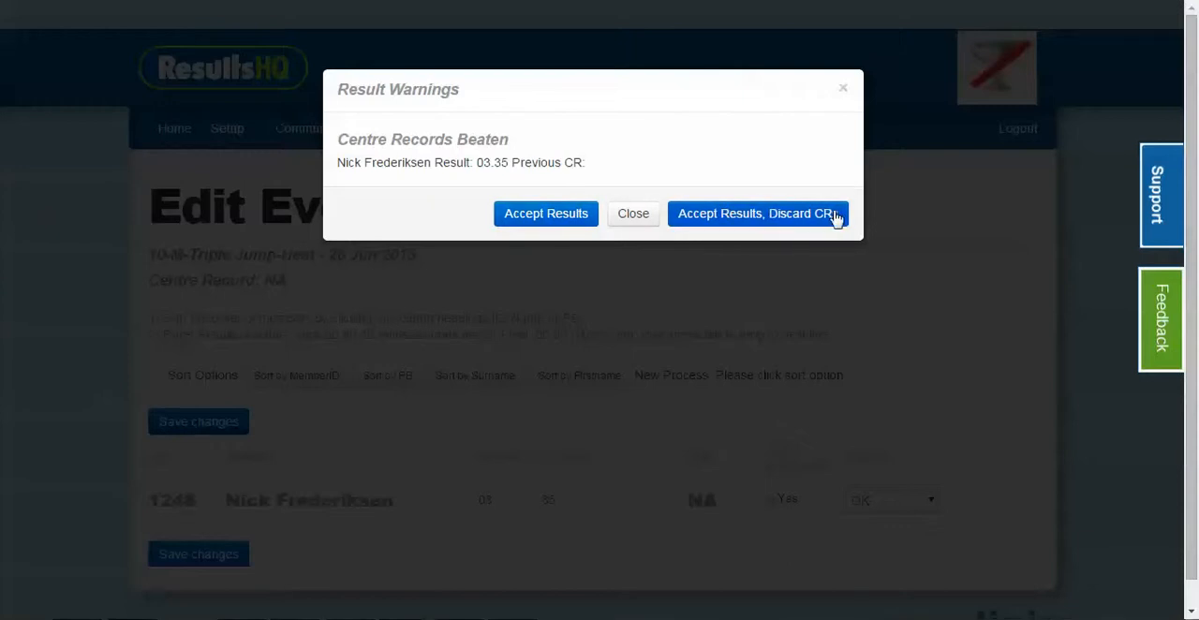
click(529, 215)
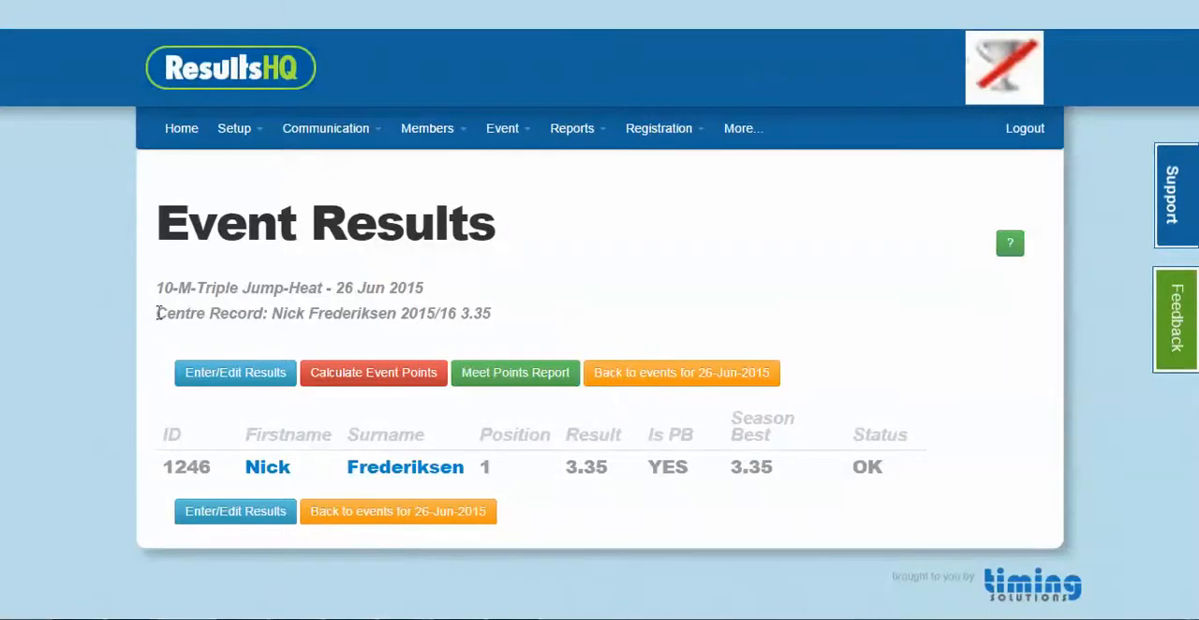
drag(159, 313, 519, 312)
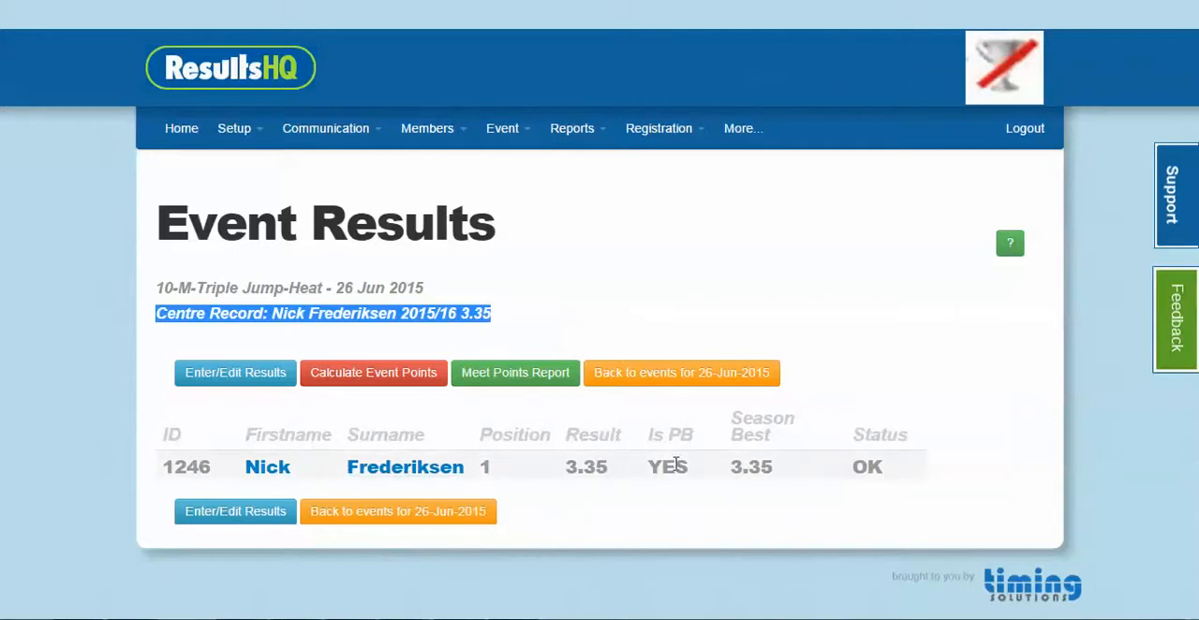
click(335, 506)
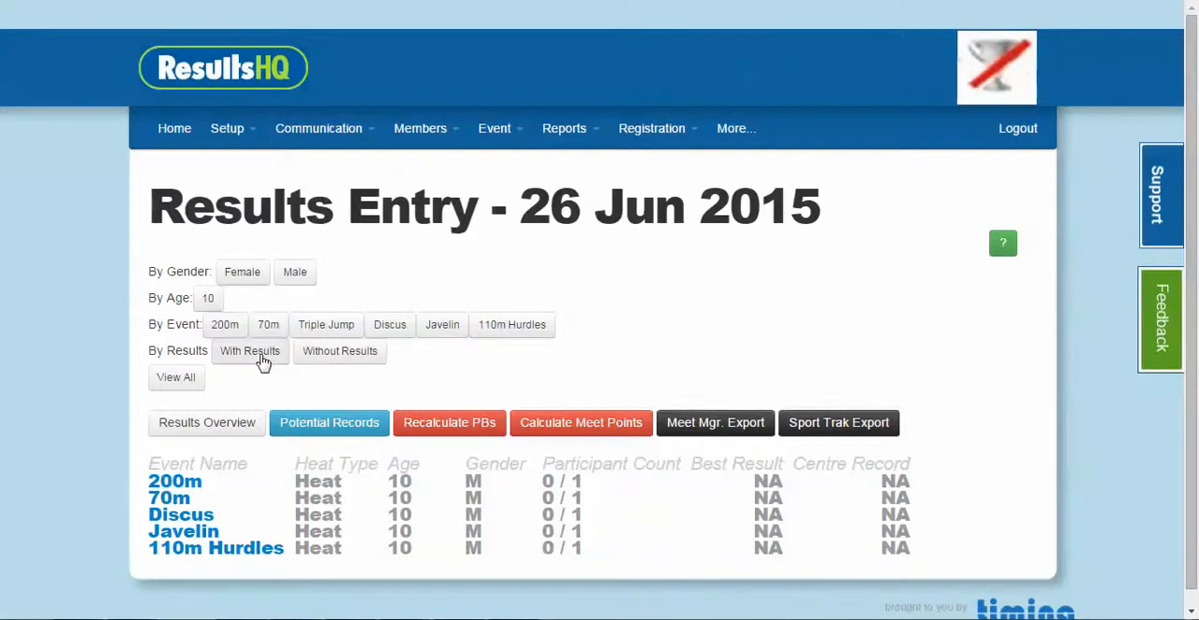
Filter the 26 Jun 2015 results entry list to the 70m event and open its male age 10 heat for editing results
click(261, 359)
click(343, 360)
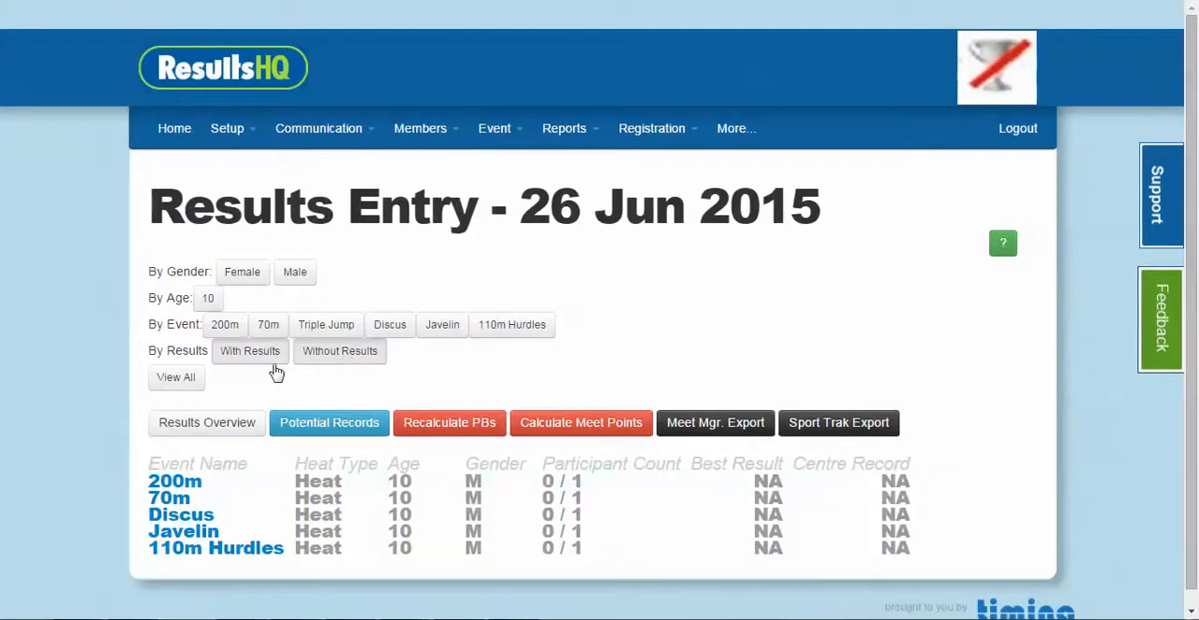
click(263, 327)
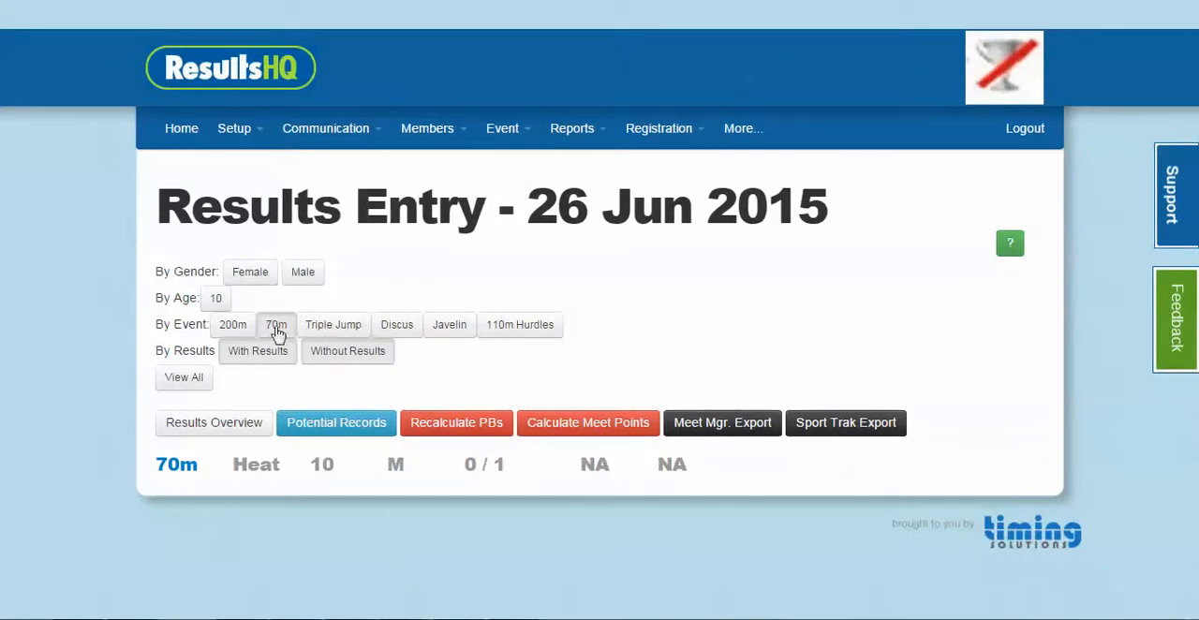
click(179, 475)
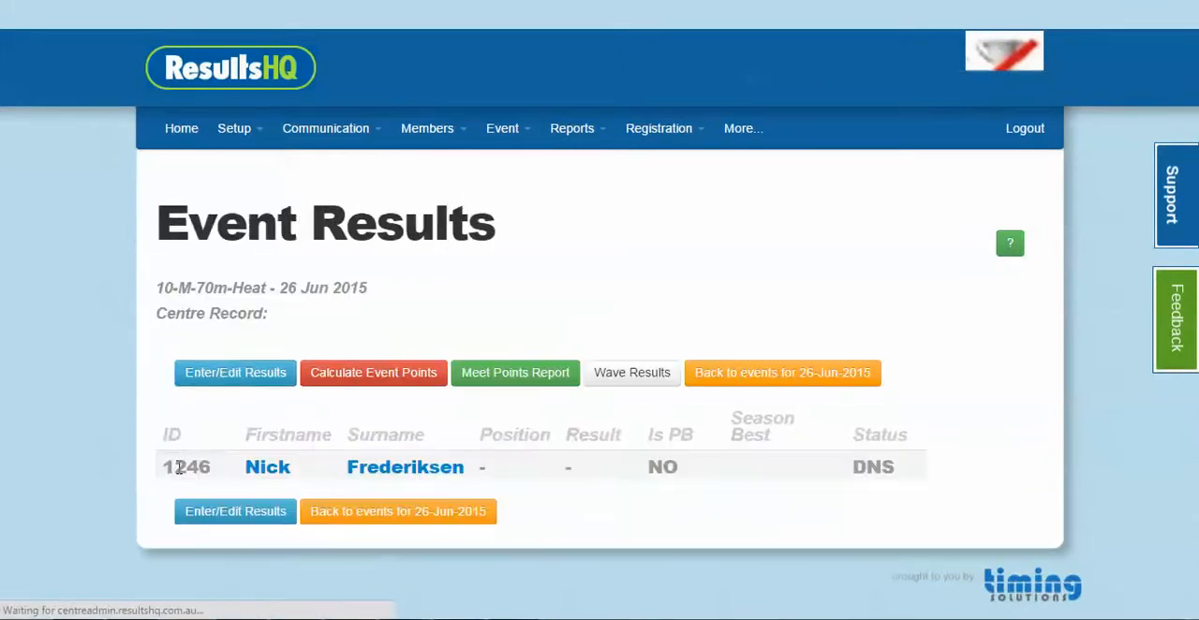
click(269, 378)
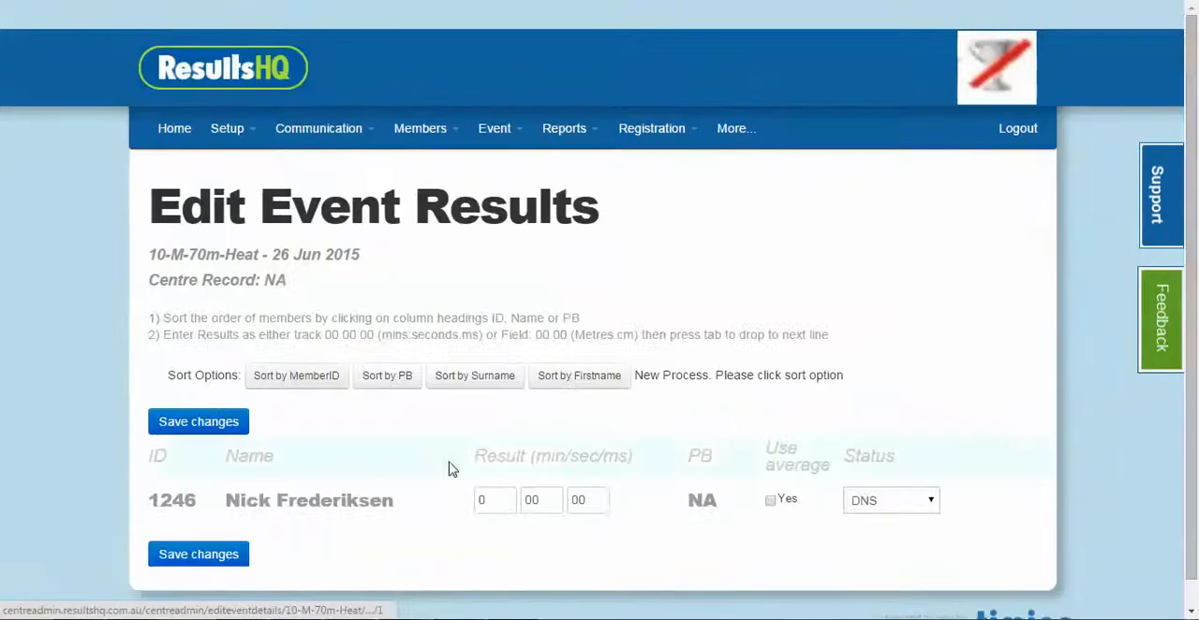
Enter 16.75 seconds as the member's 70m result with status OK
click(500, 502)
key(Tab)
text(16)
key(Tab)
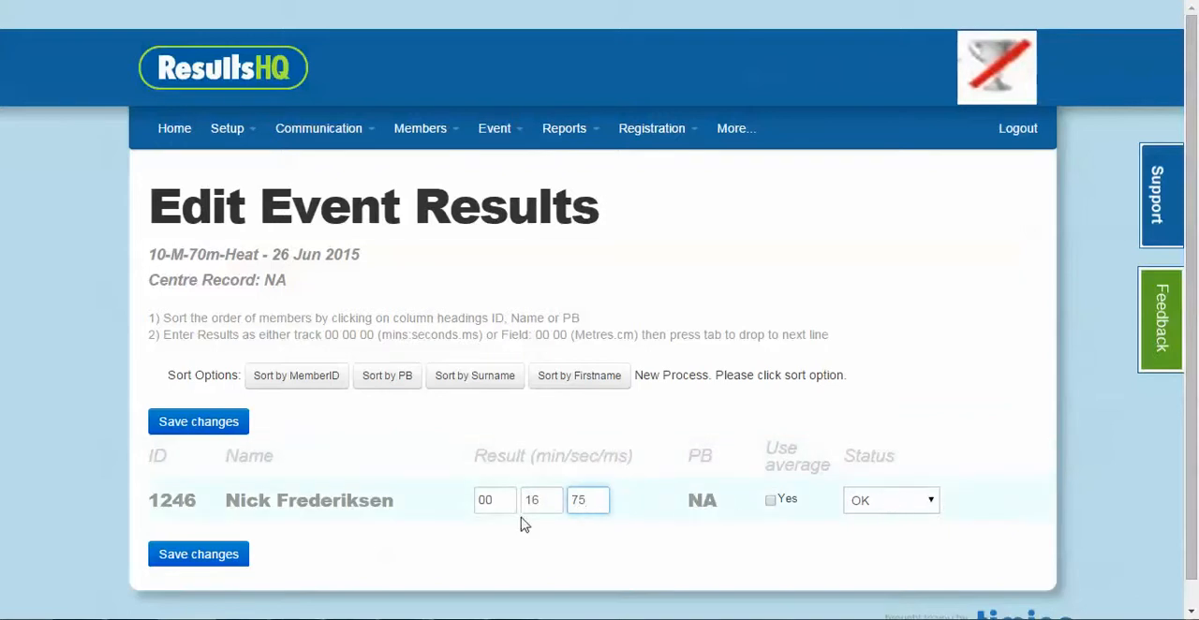
Save the 70m result, accept it while discarding the centre record, and check the heat's Centre Record line
click(222, 555)
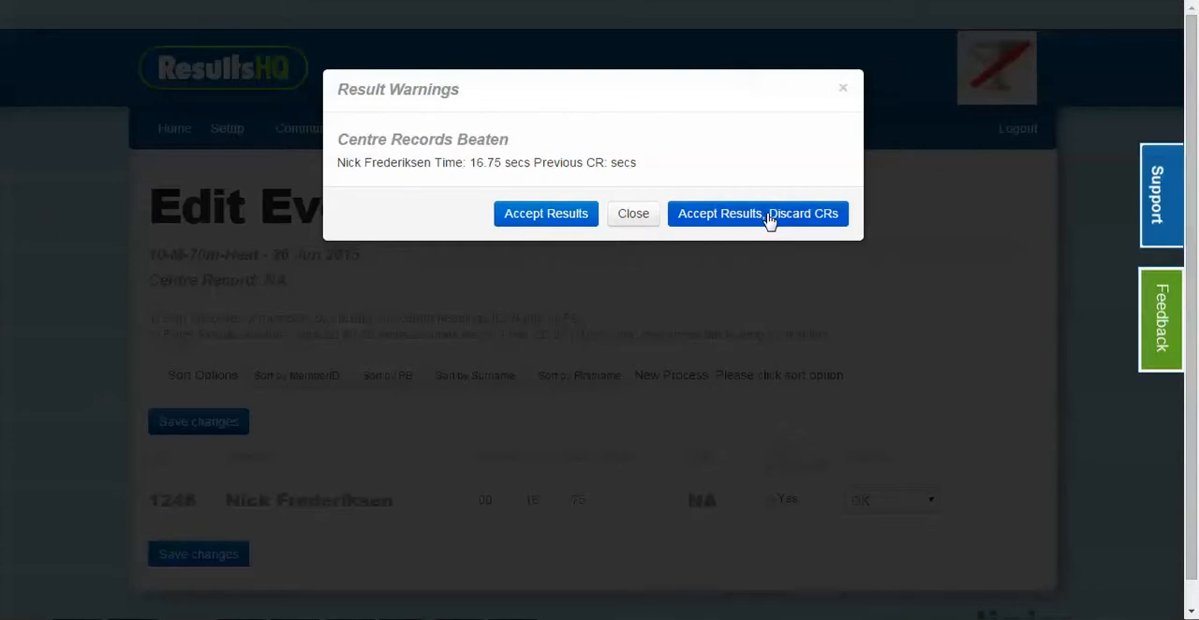
click(768, 216)
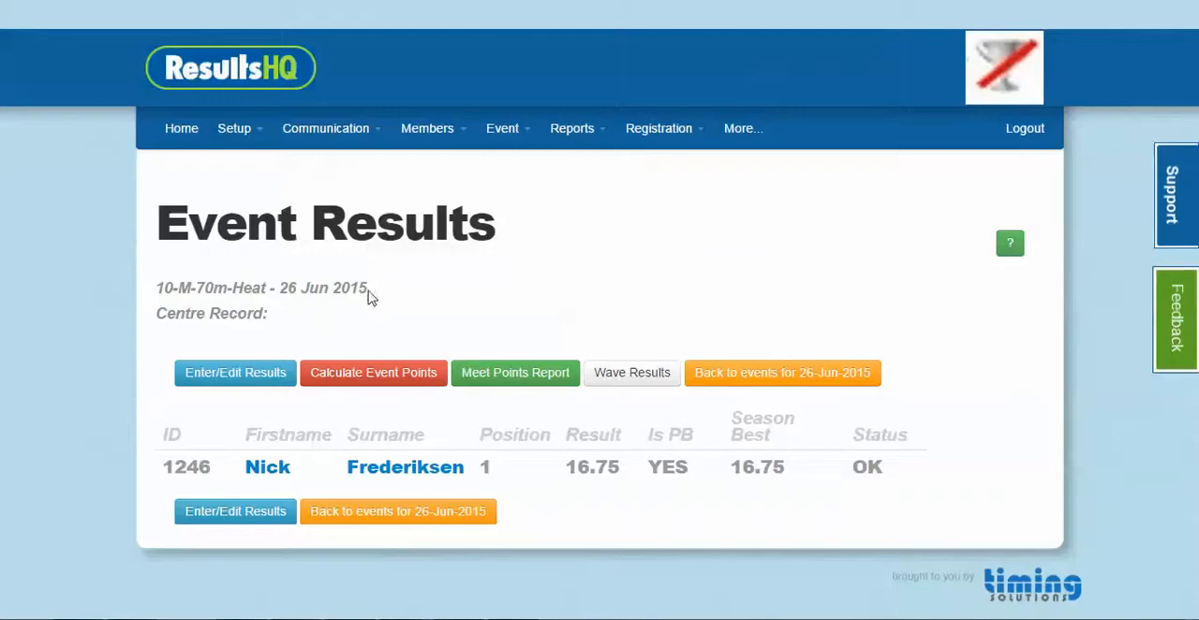
drag(156, 311, 297, 312)
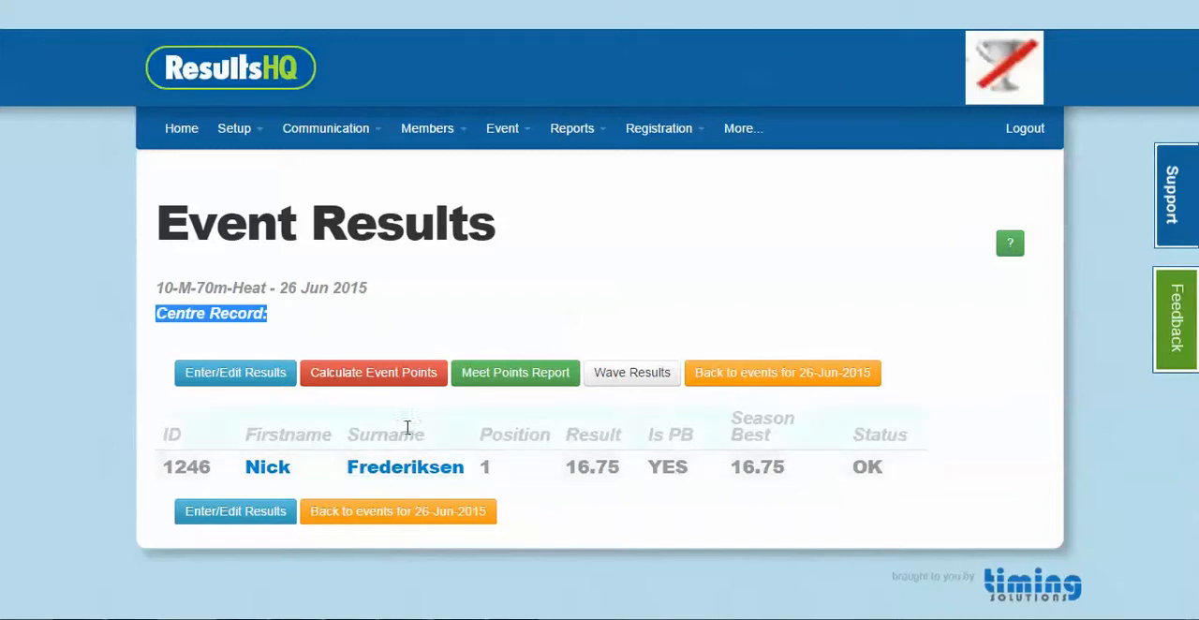
Go to the results recording sheets form via the home page and choose 26 Jun 2015 as the meet date
click(181, 134)
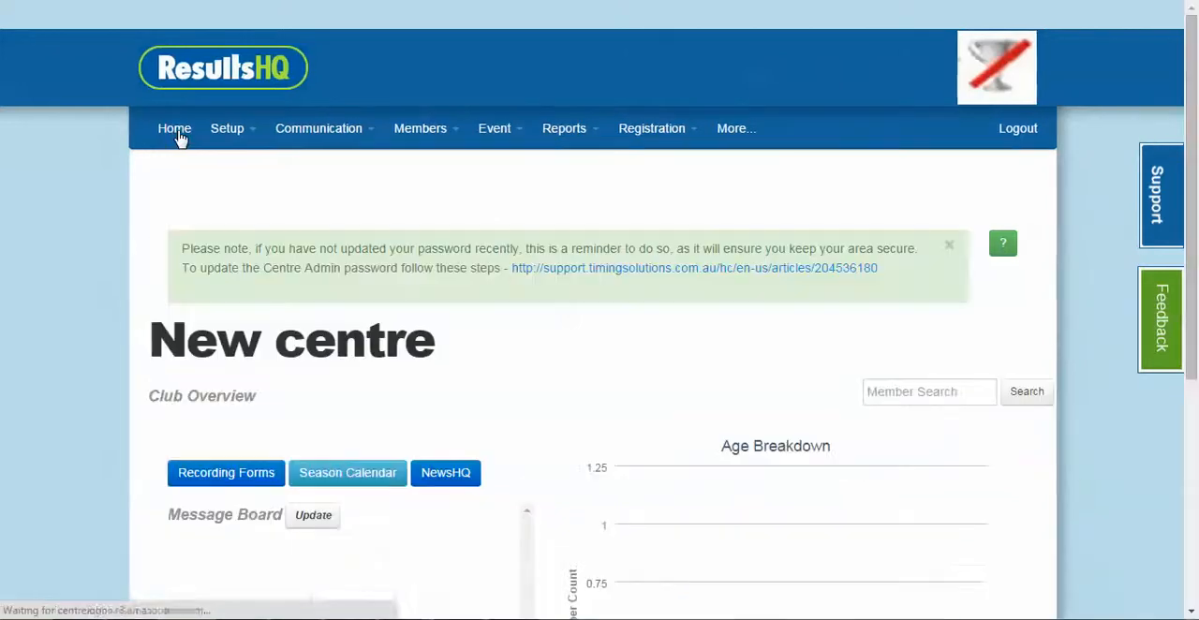
scroll(306, 354, down, 2)
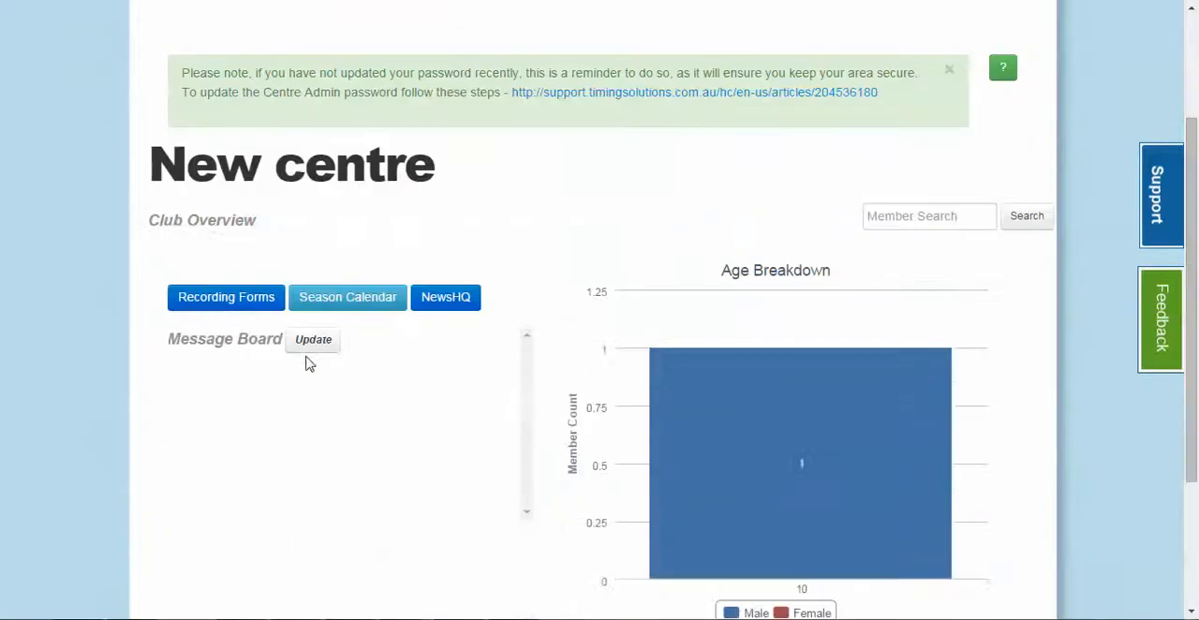
scroll(597, 348, up, 2)
click(489, 137)
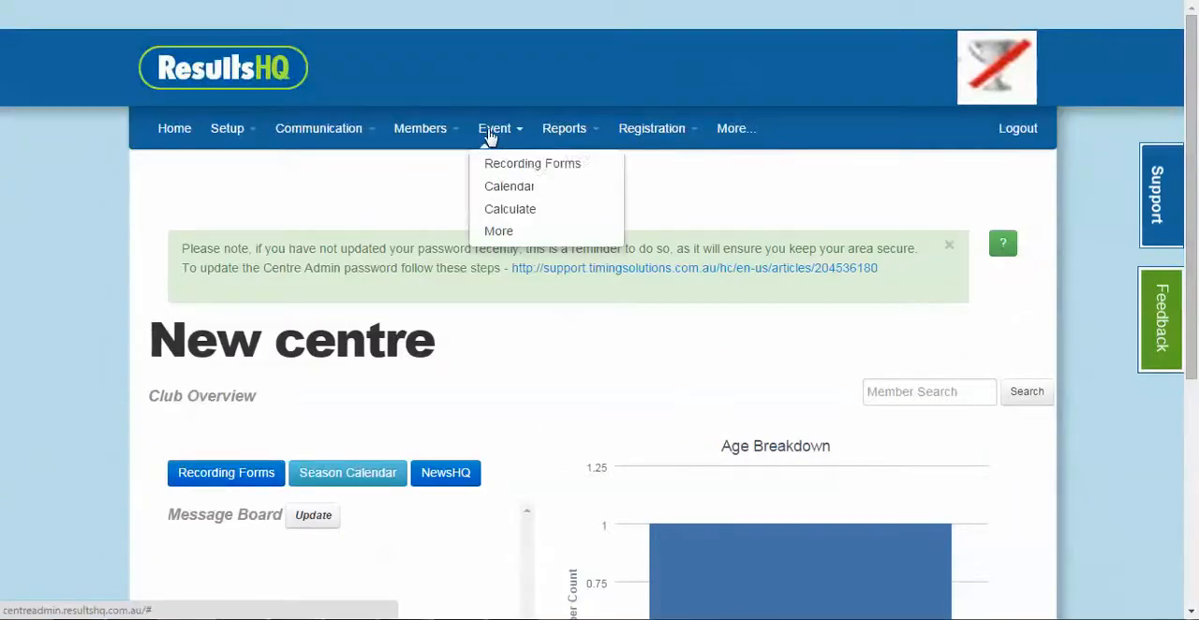
click(487, 167)
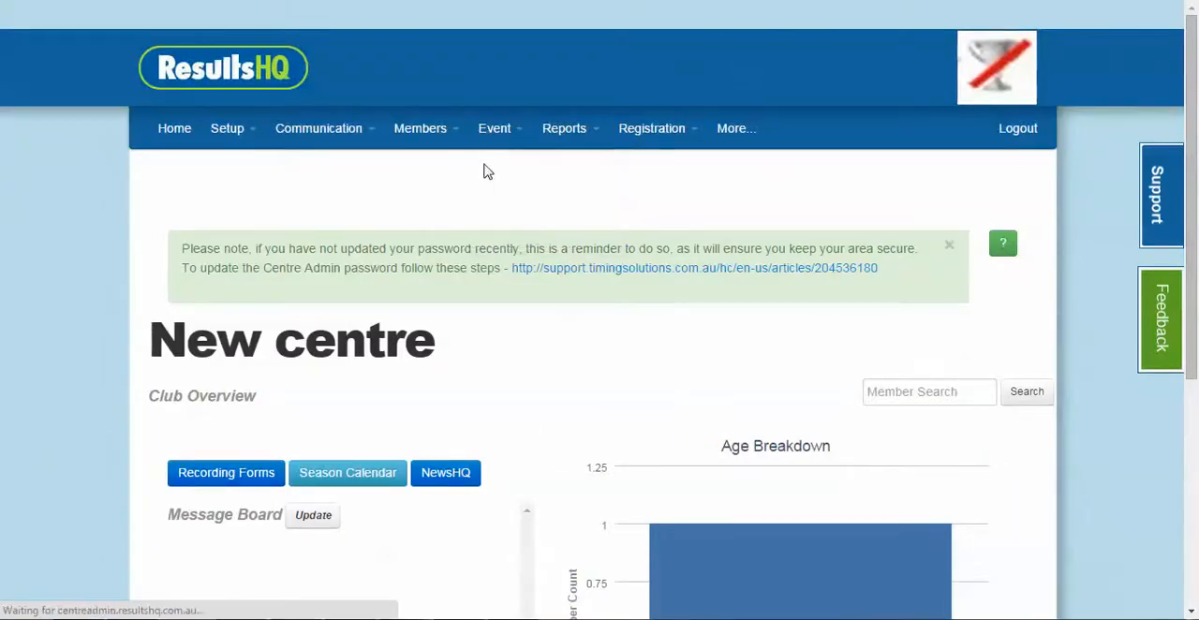
scroll(483, 255, down, 1)
click(276, 207)
click(276, 245)
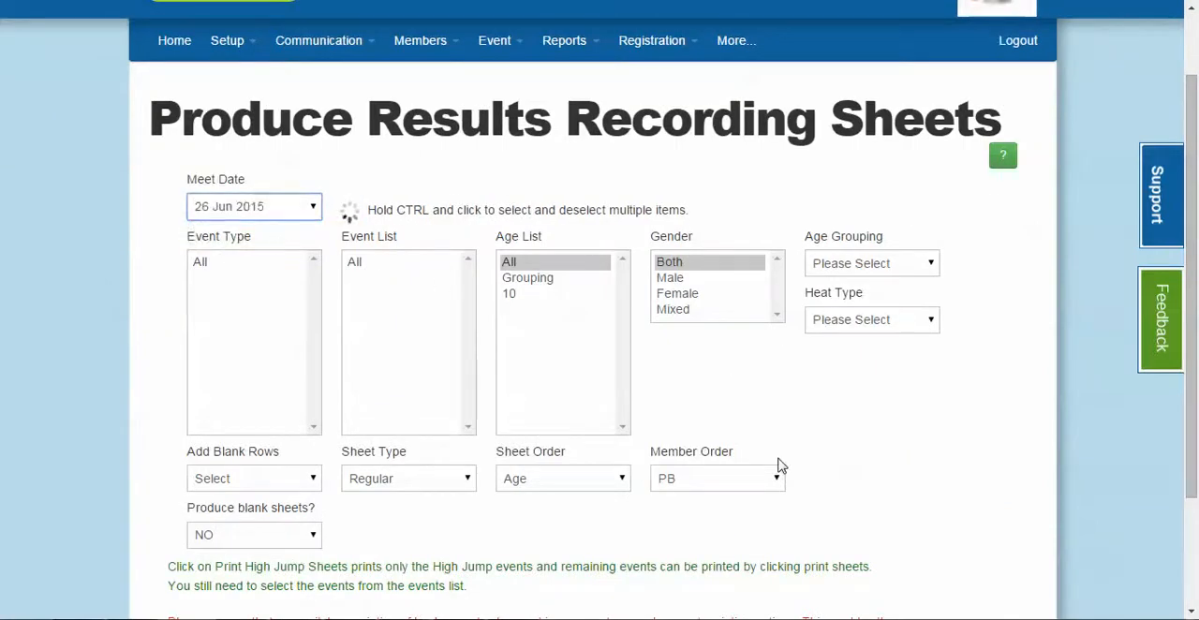
Limit the recording sheets to the Hurdles and Sprints event types
scroll(777, 466, down, 1)
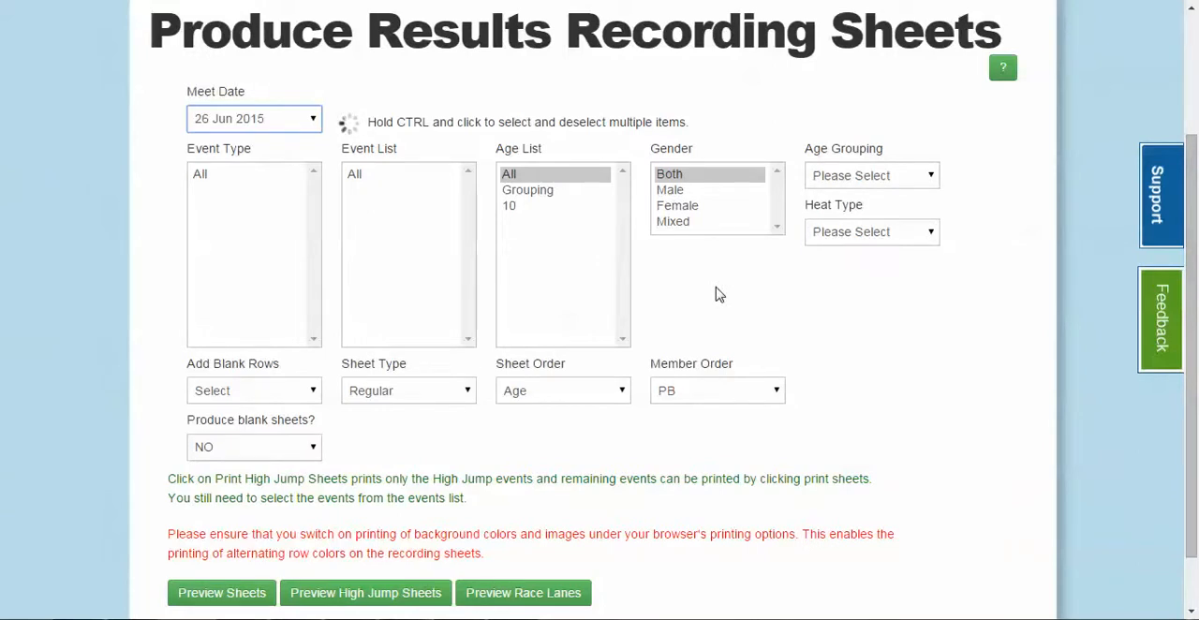
scroll(714, 294, down, 1)
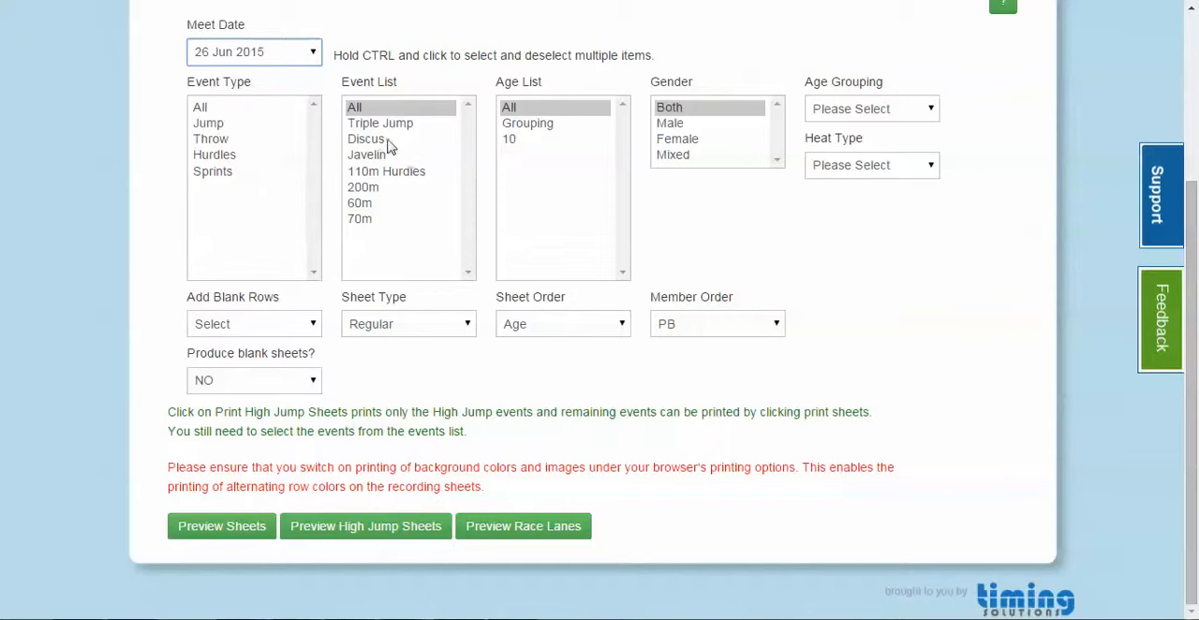
drag(381, 176, 374, 221)
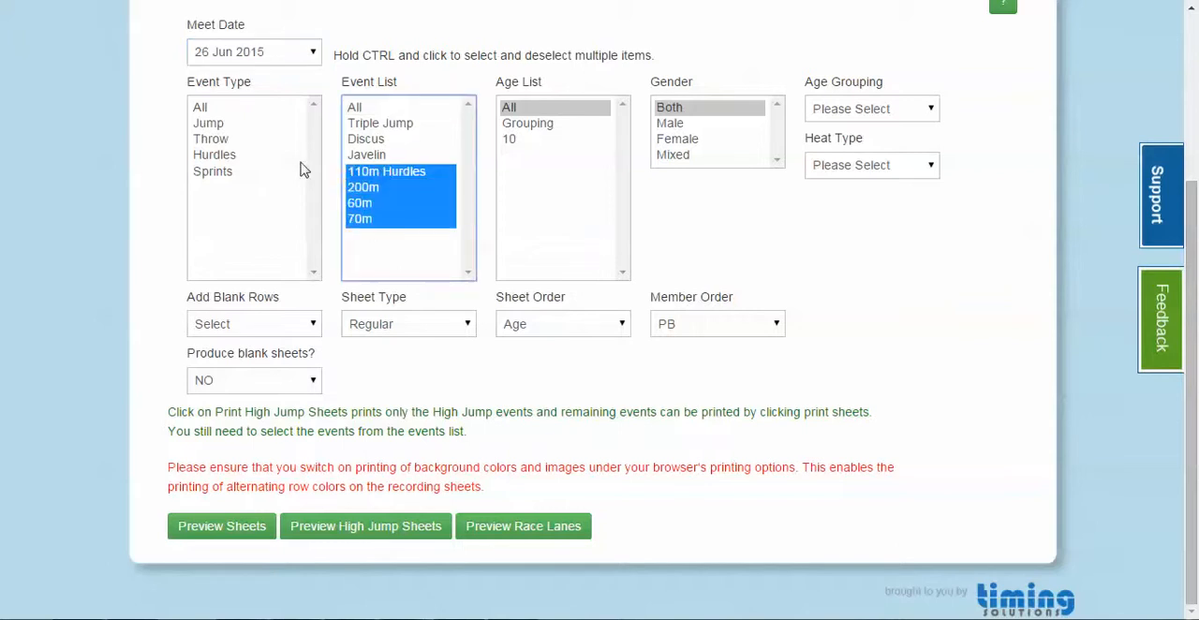
click(228, 157)
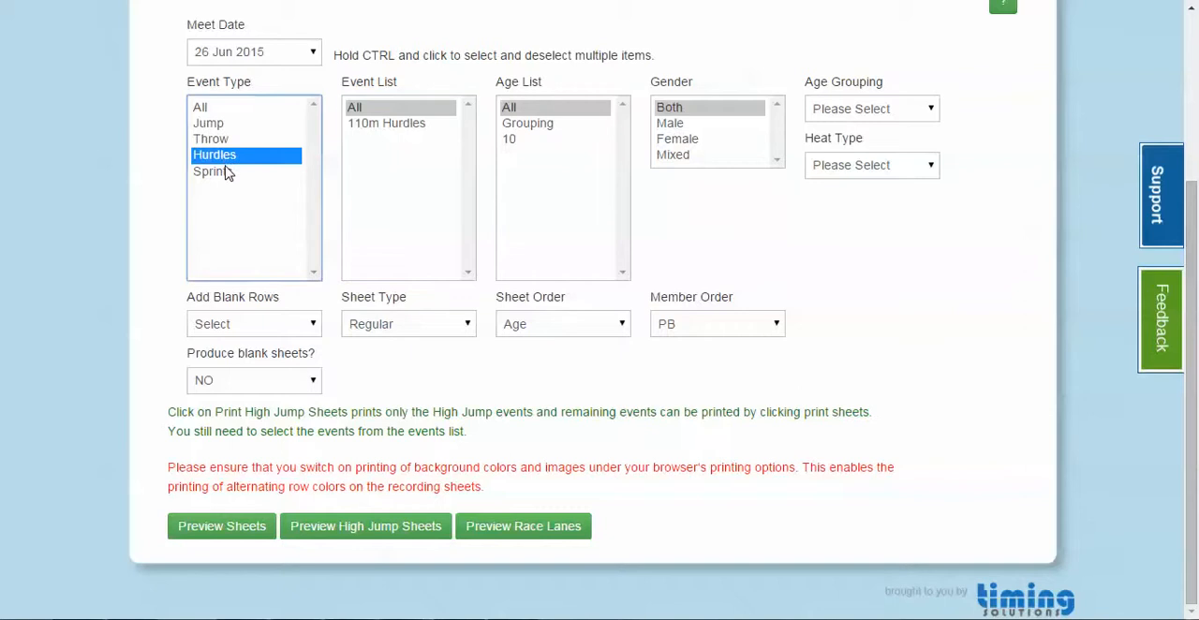
ctrl+click(226, 175)
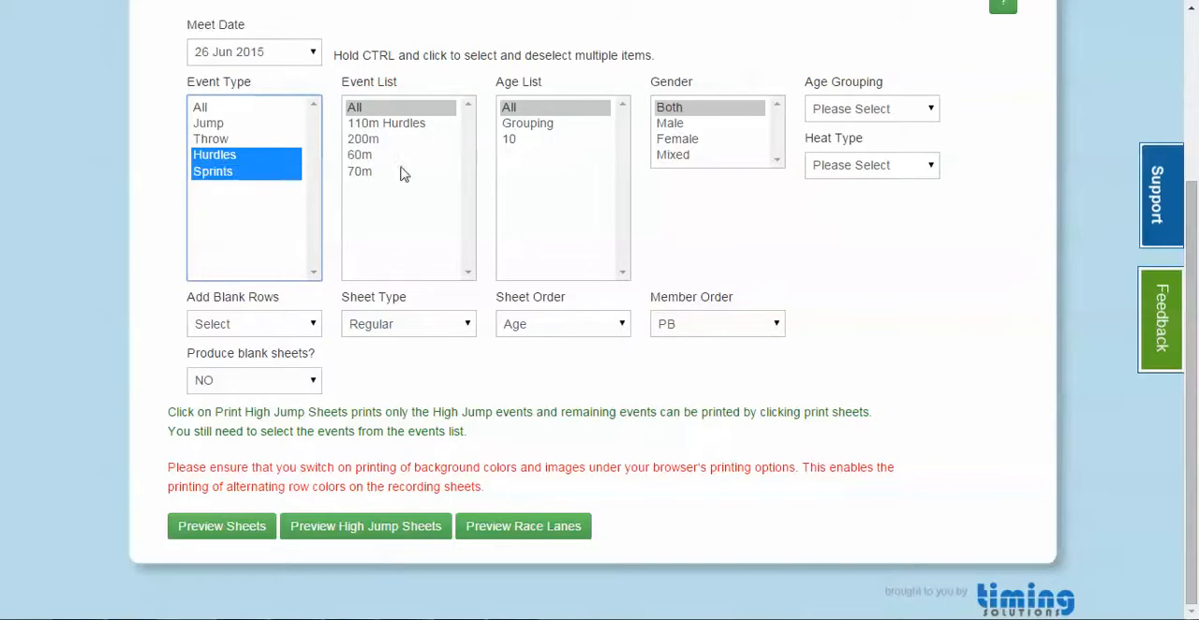
Restrict the recording sheets to Male, look at the age grouping and heat type options, and add 8 blank rows
click(703, 128)
click(881, 110)
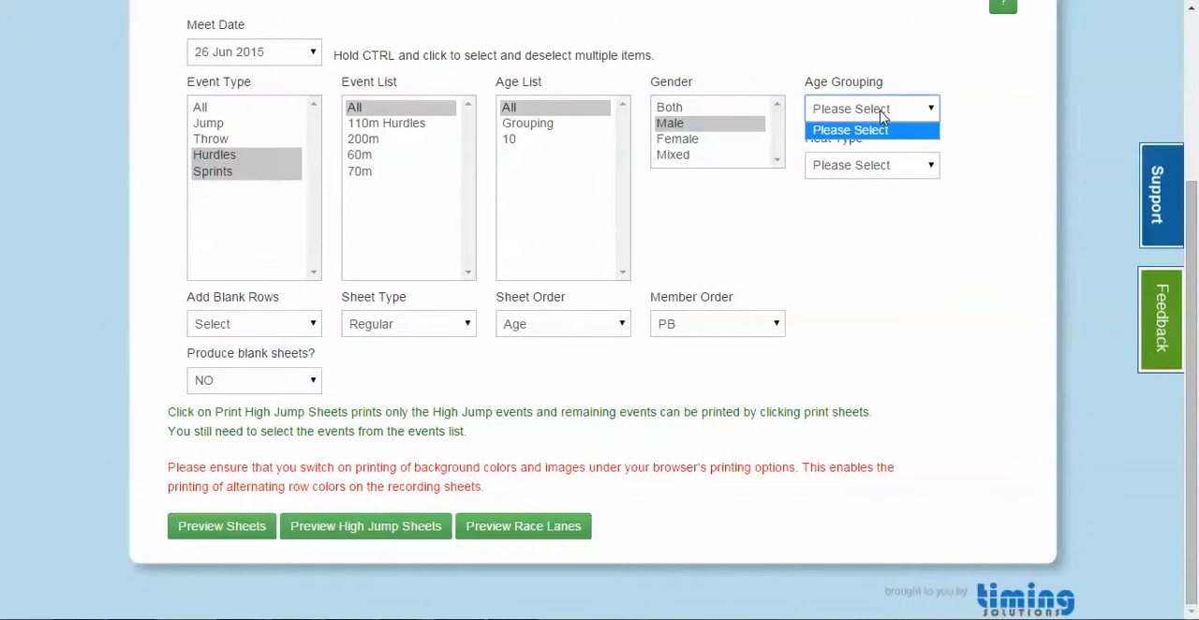
click(861, 173)
click(887, 283)
click(263, 323)
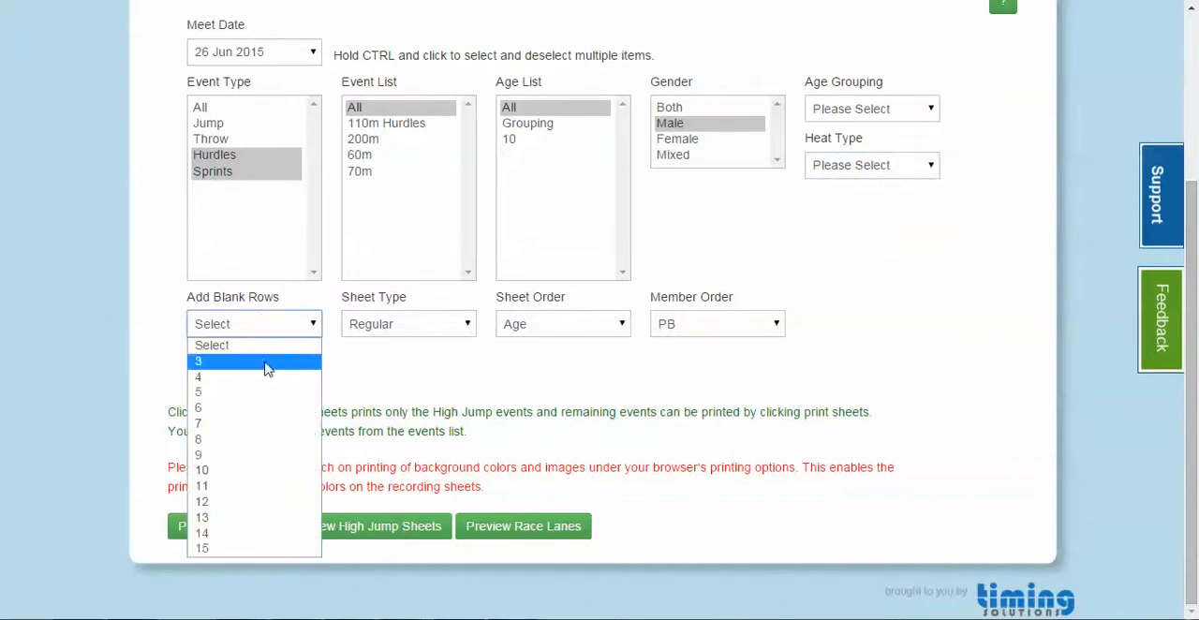
click(276, 439)
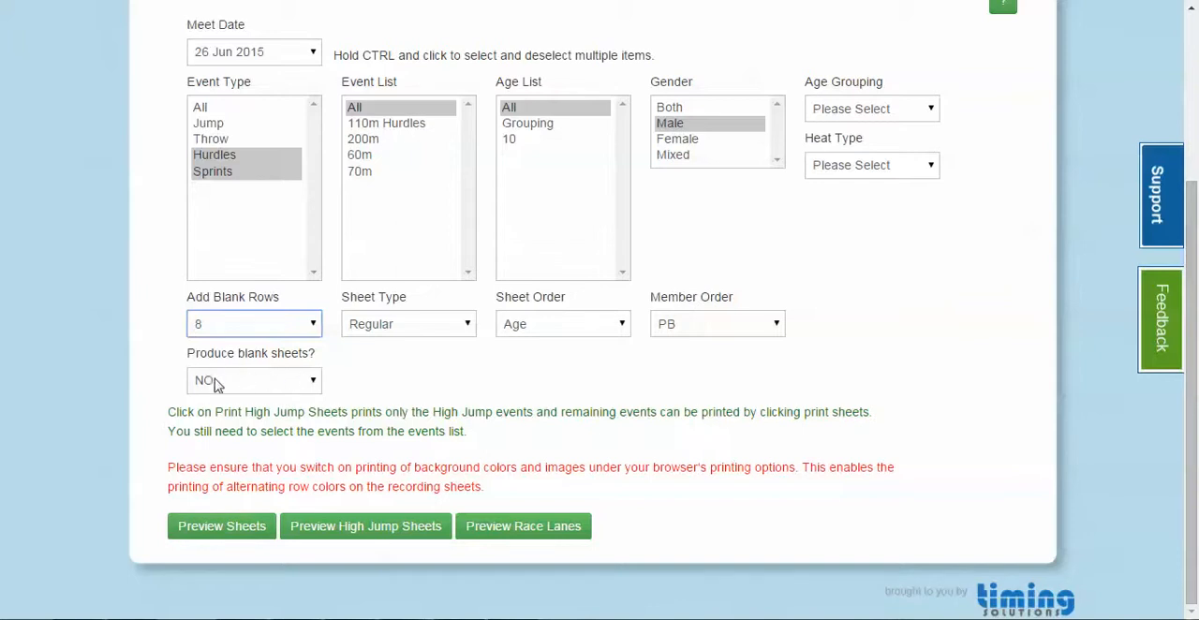
Preview the recording sheets and look through the sheet for each event
click(266, 532)
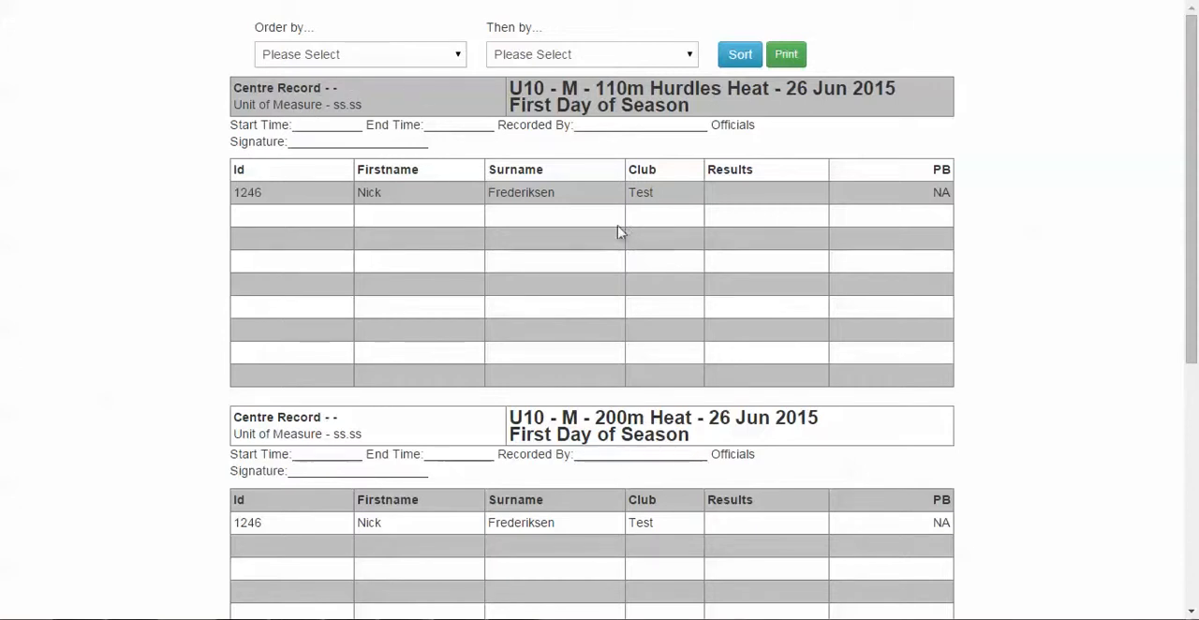
scroll(631, 406, down, 1)
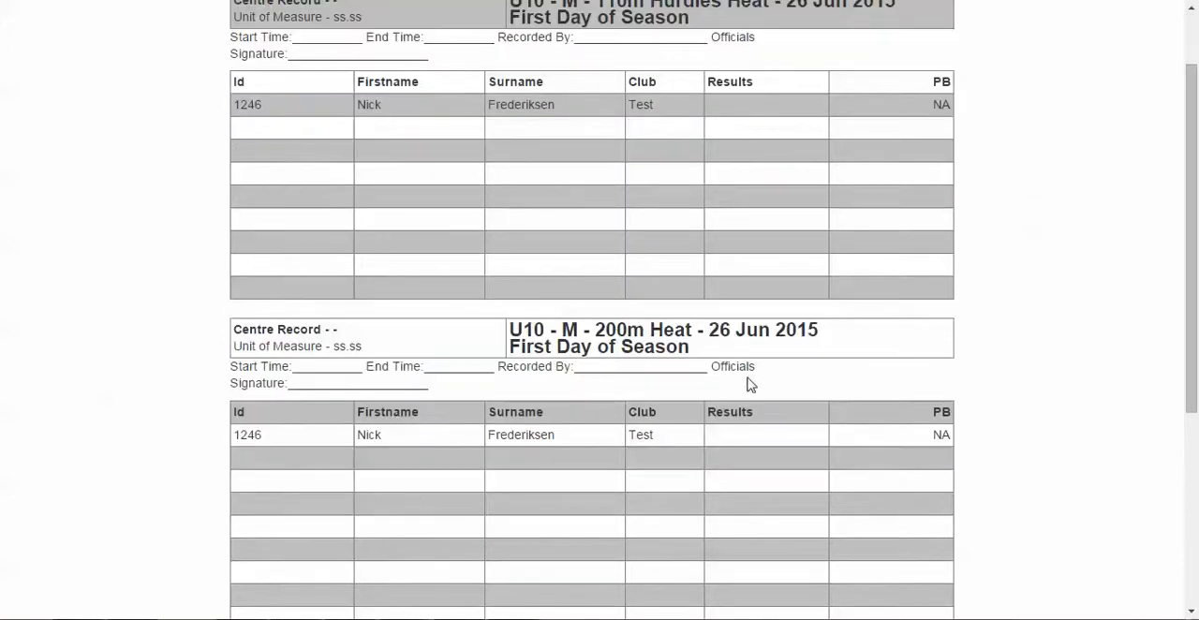
scroll(750, 384, down, 4)
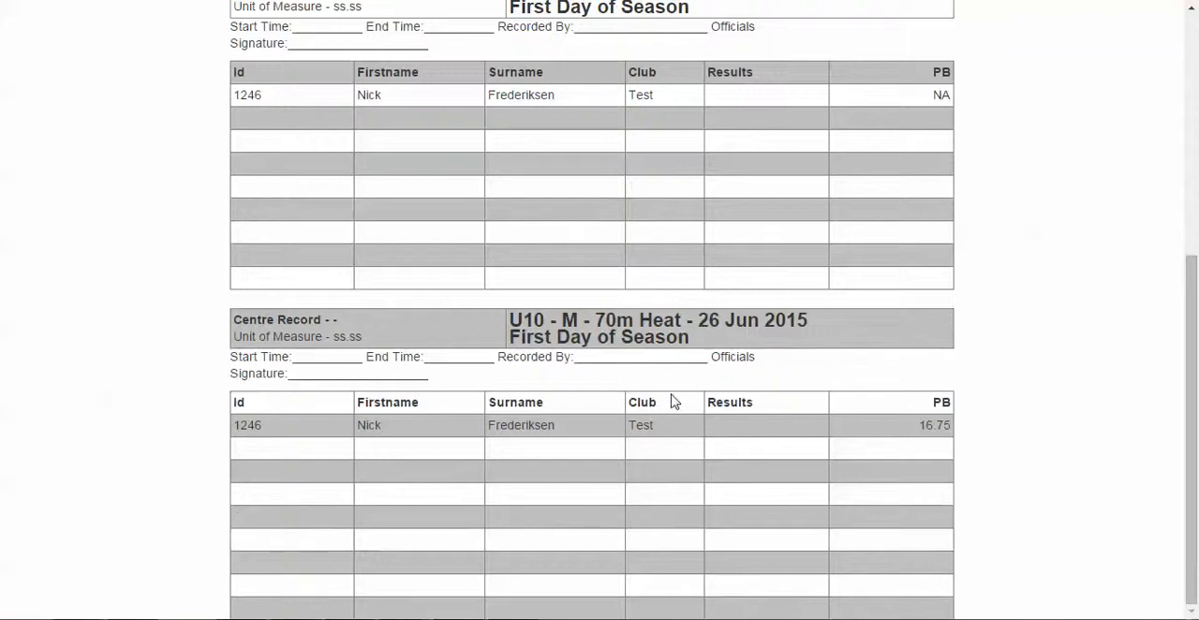
scroll(671, 401, up, 5)
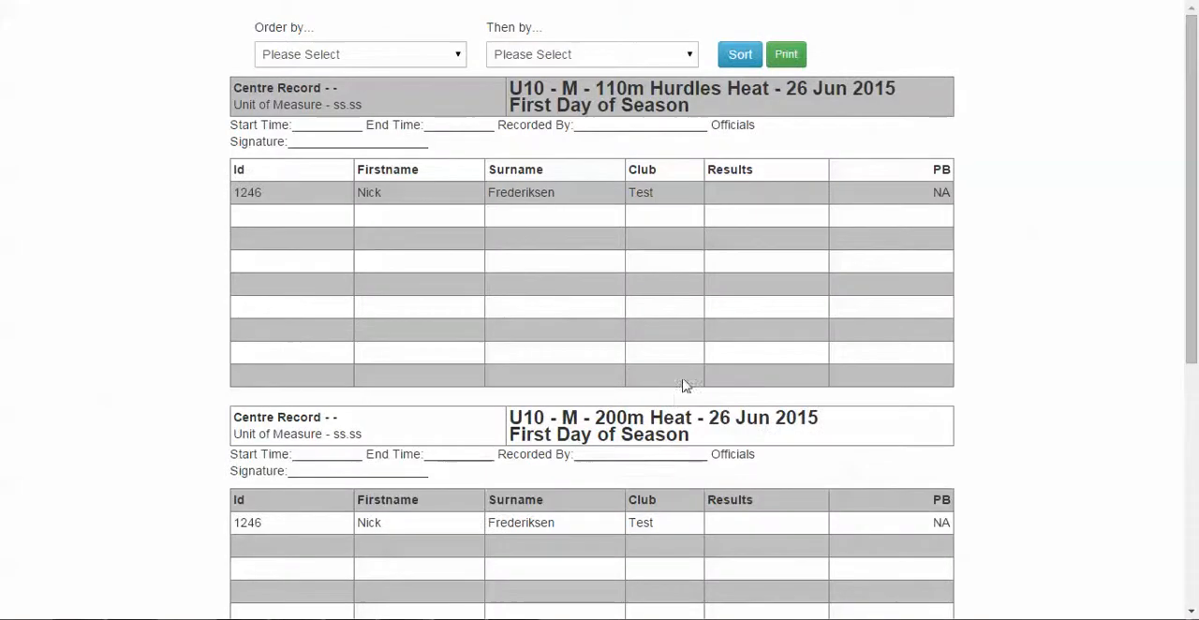
Check the recording sheets' pages in the print preview, cancel printing and return to the recording sheet settings
click(786, 56)
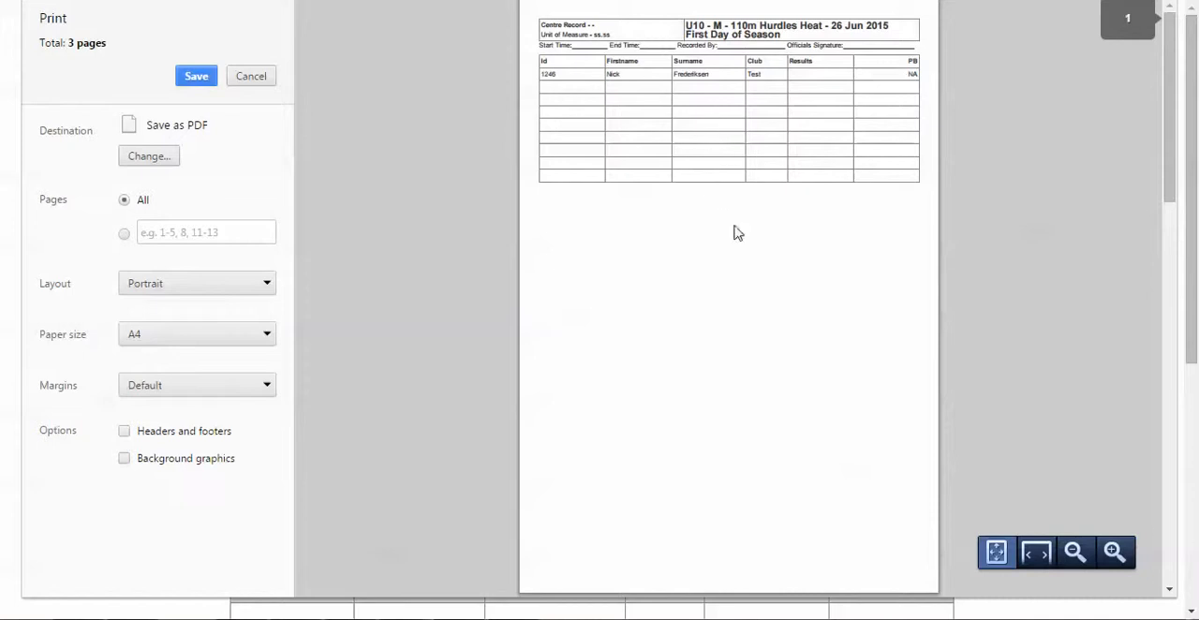
scroll(741, 265, down, 5)
scroll(748, 267, down, 5)
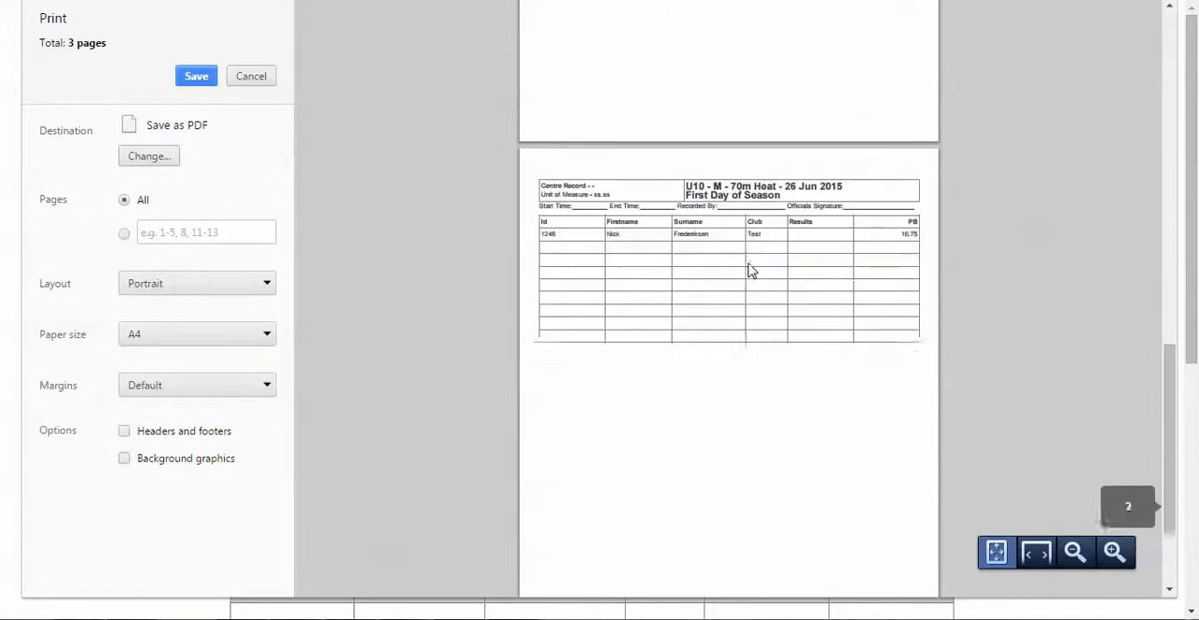
click(251, 77)
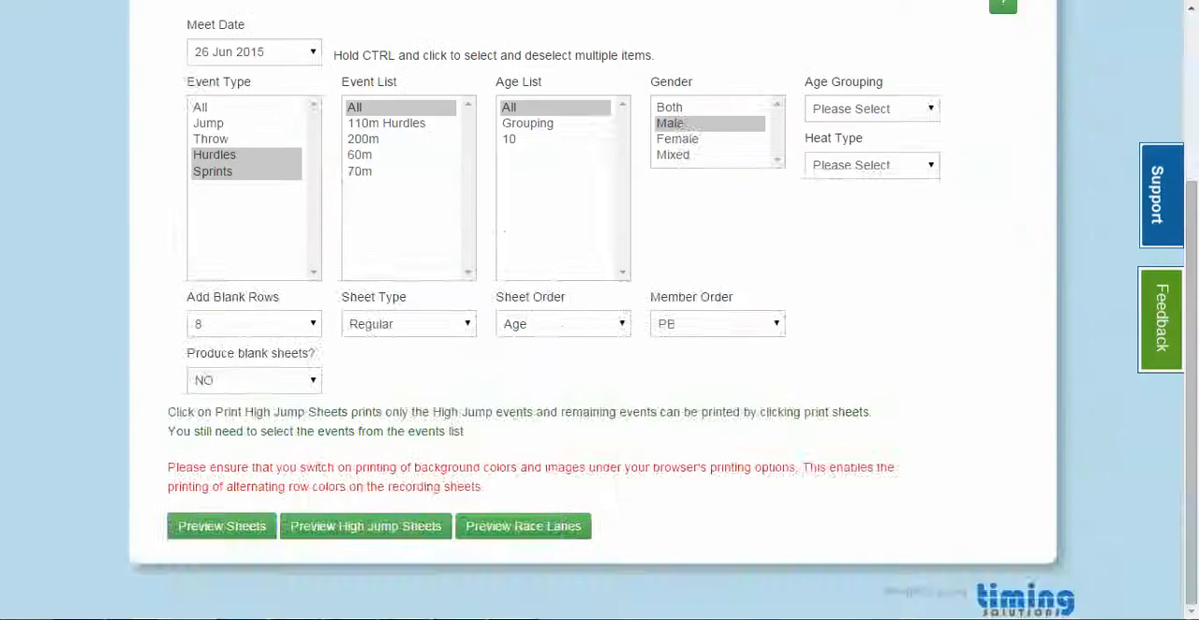
scroll(384, 208, up, 3)
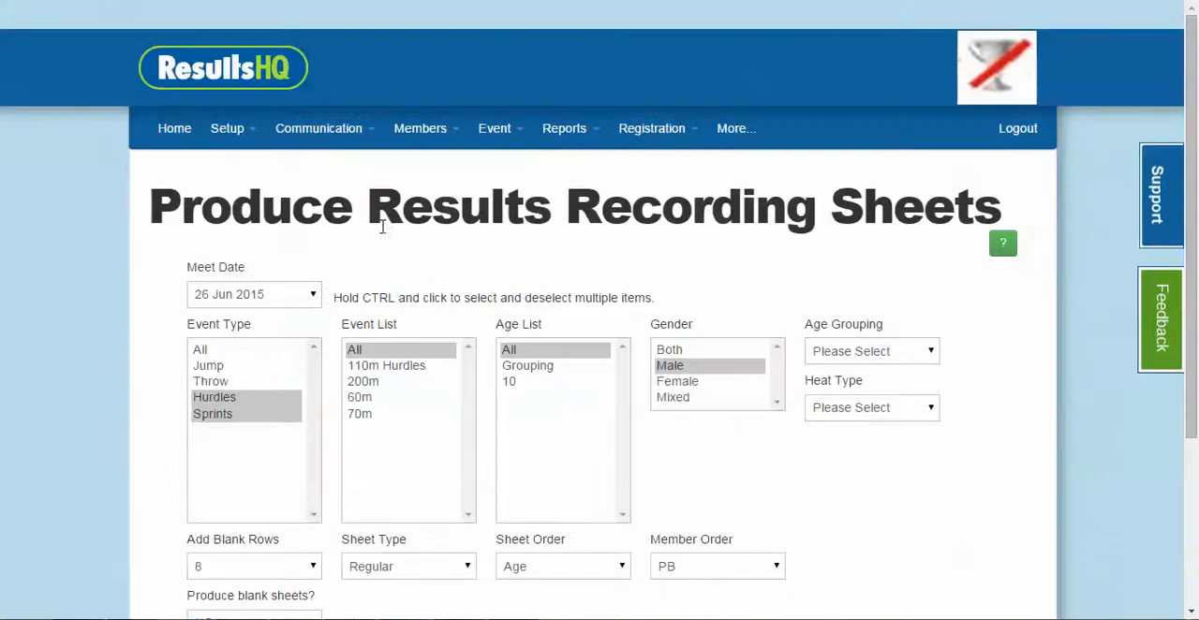
Return to the home page and view the results entry list of the 26 Jun 2015 meet under Recent Meets
click(231, 83)
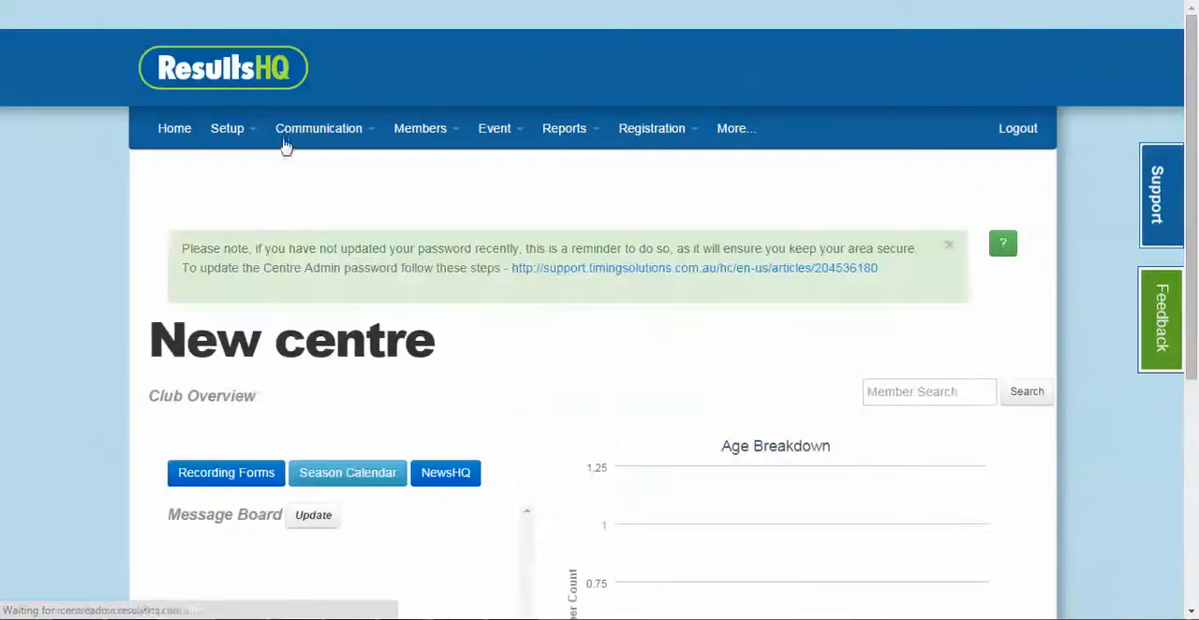
scroll(347, 270, down, 5)
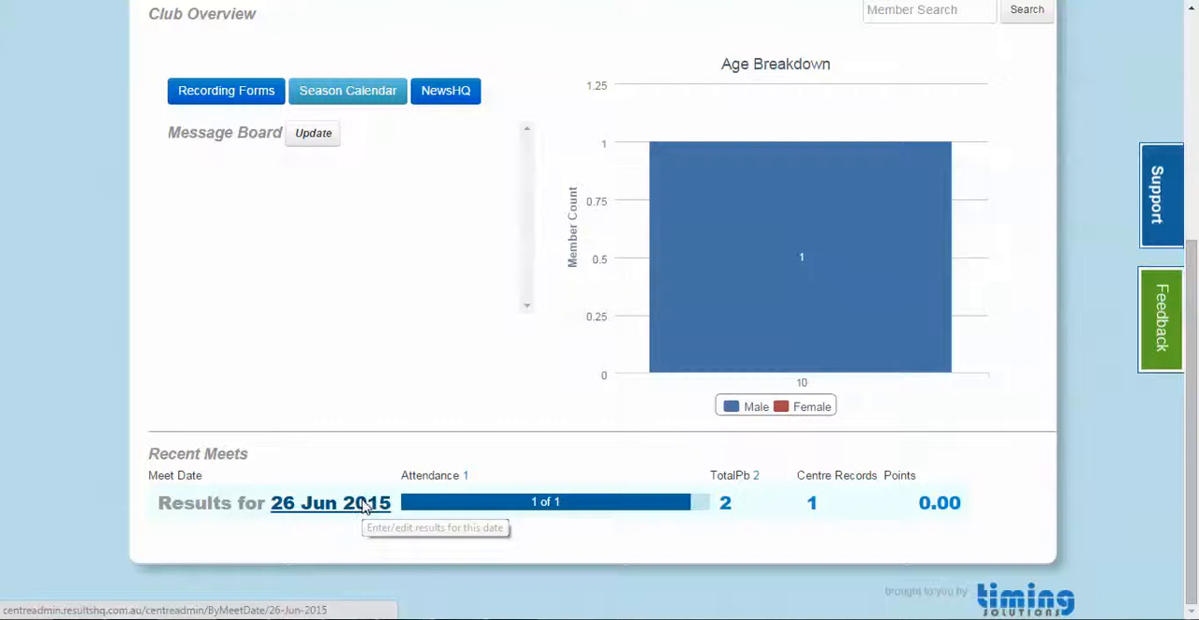
click(365, 506)
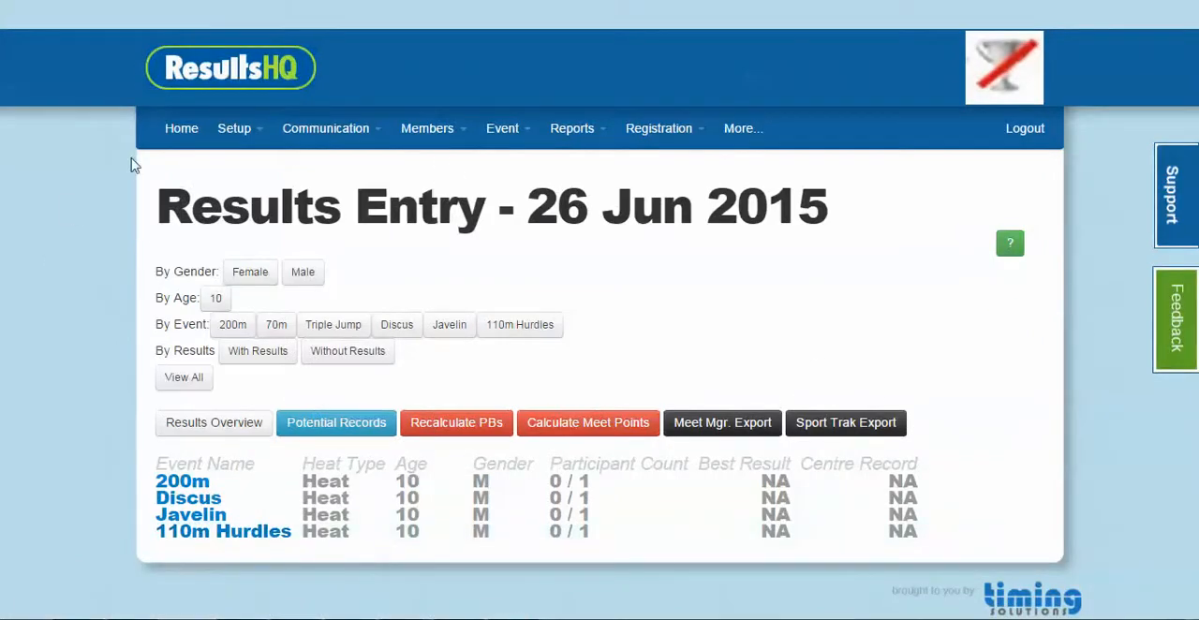
Go back to the home page and look over the Club Overview, Age Breakdown chart and Recent Meets summary
click(179, 127)
scroll(79, 325, down, 2)
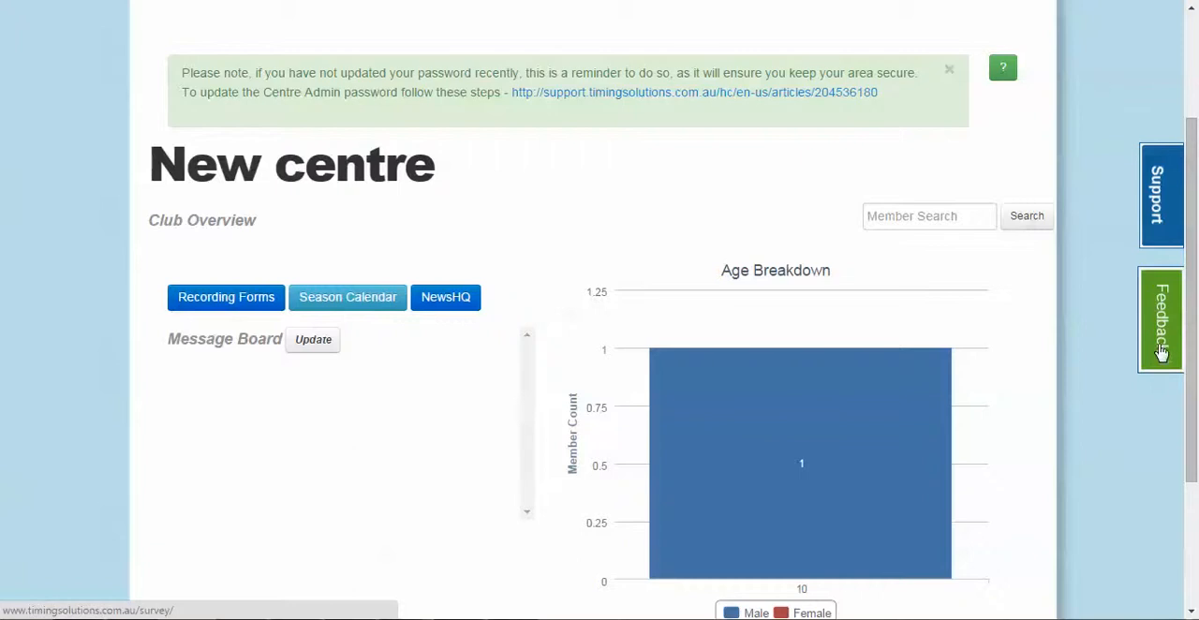
scroll(1129, 385, down, 2)
scroll(1129, 385, down, 1)
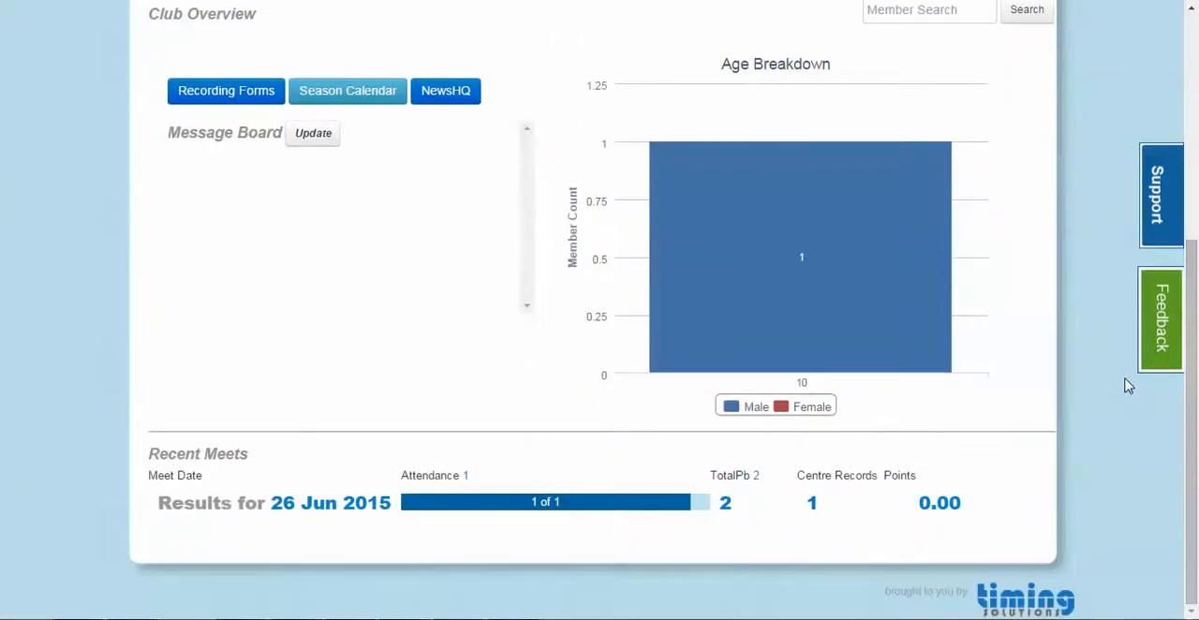
scroll(1129, 385, up, 4)
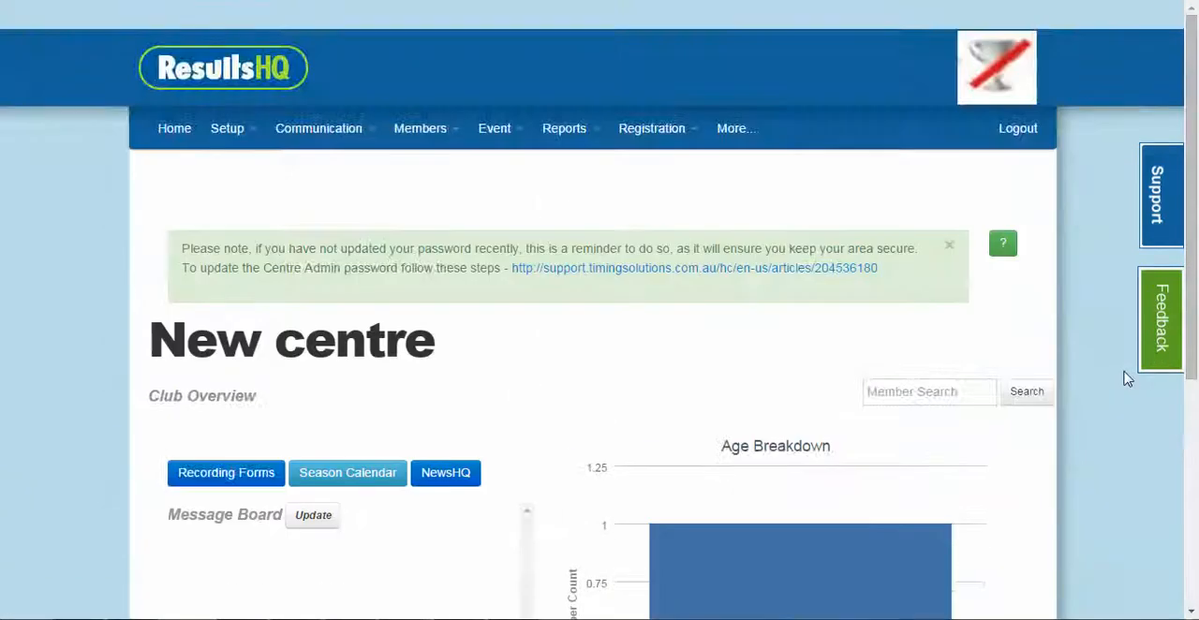